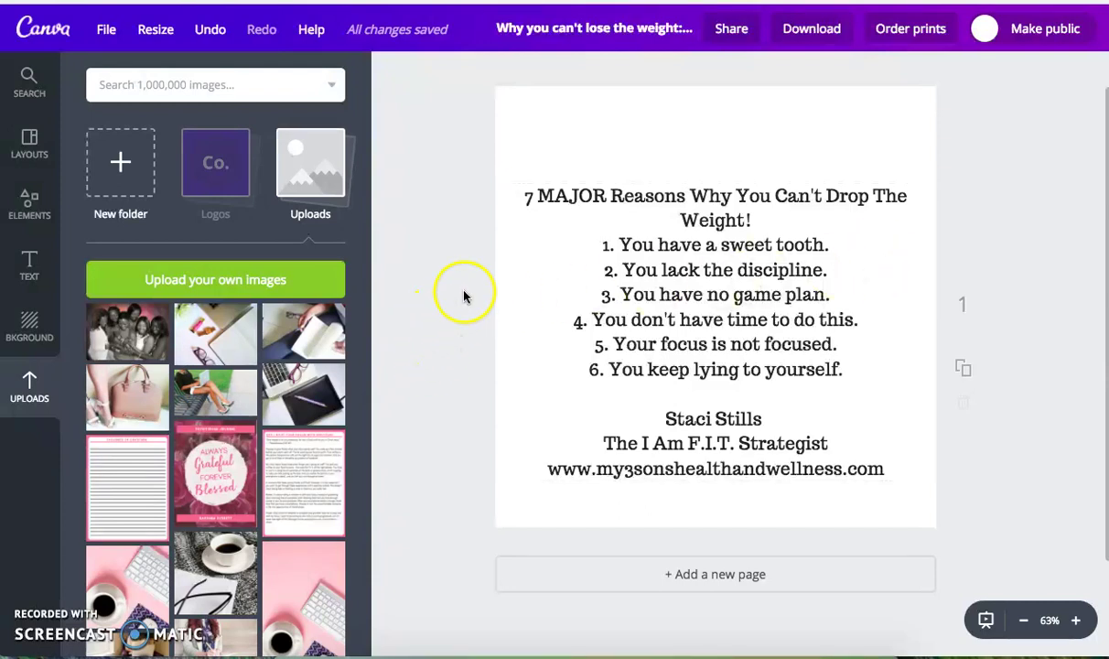
Search the image library for "fitness" and look through the first results
{"action": "left_click", "coordinate": [246, 87]}
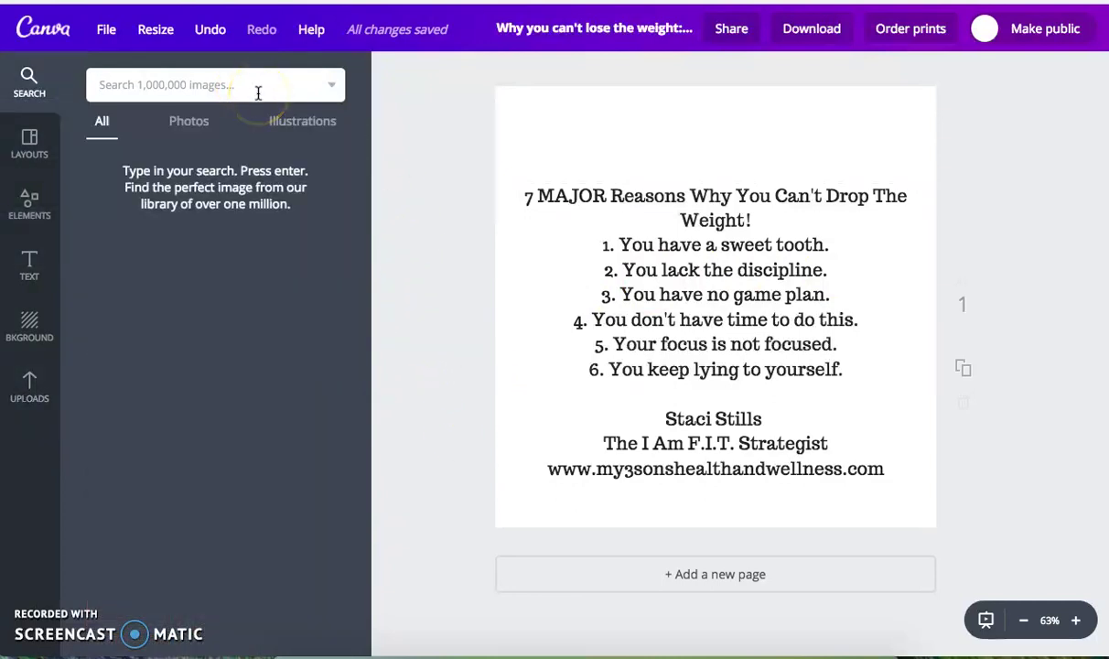
{"action": "type", "text": "f"}
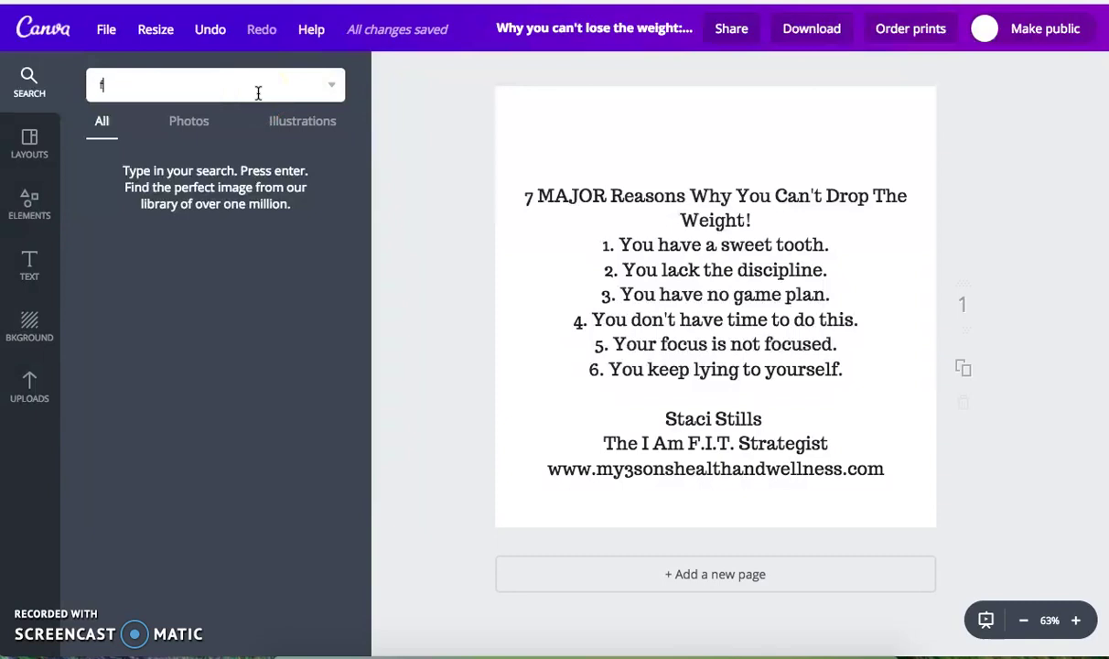
{"action": "type", "text": "itness"}
{"action": "key", "text": "Return"}
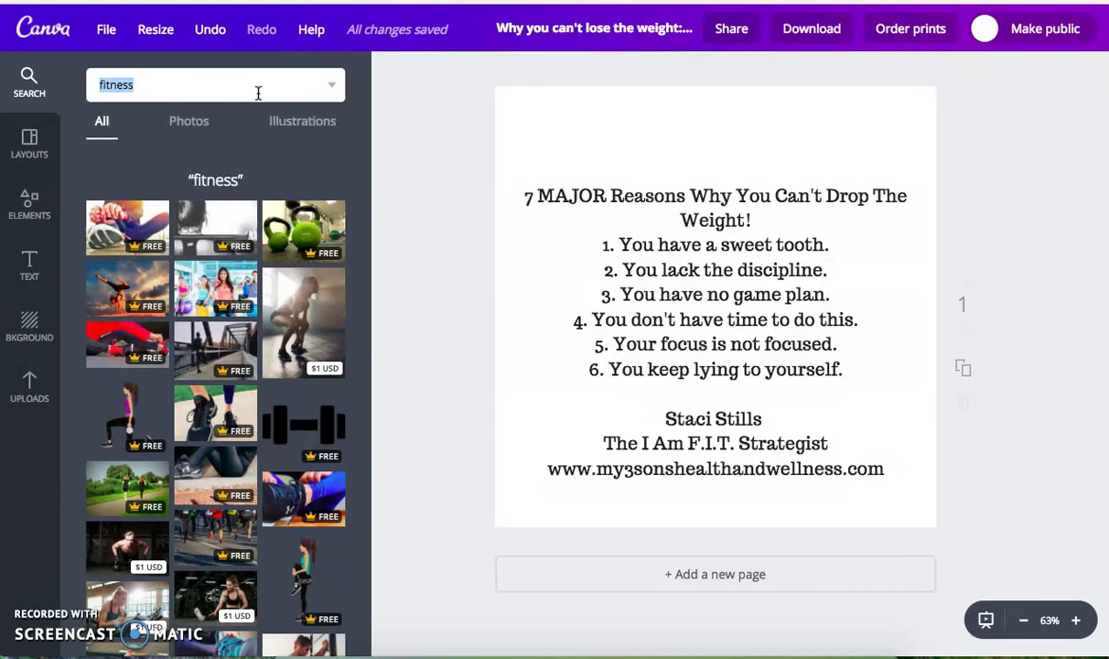
{"action": "left_click", "coordinate": [44, 43]}
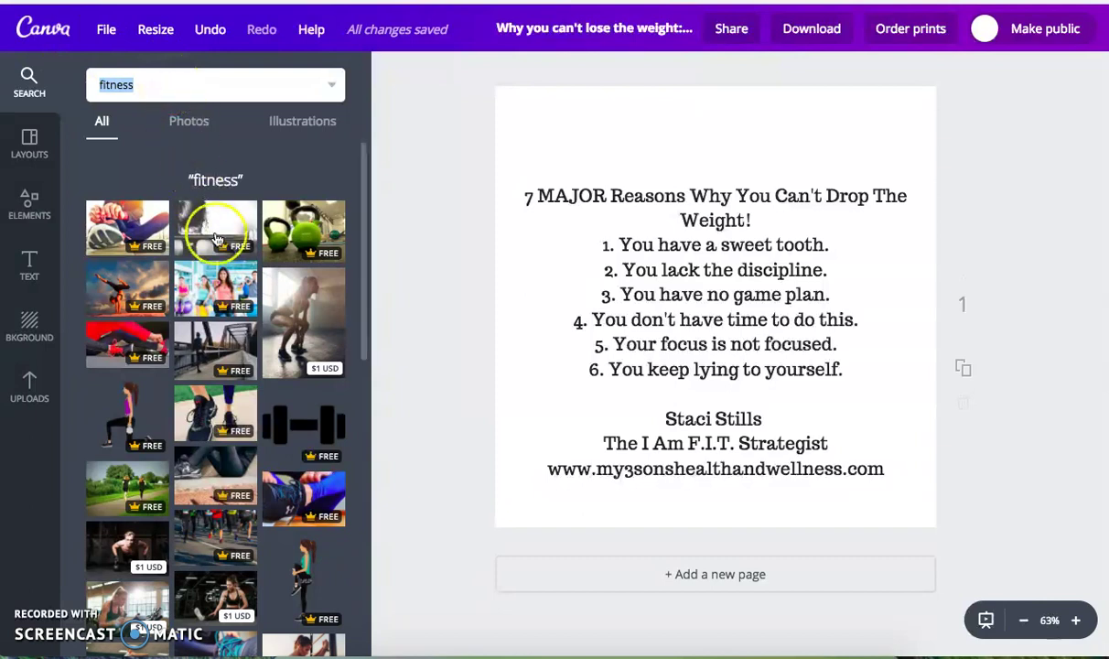
{"action": "scroll", "coordinate": [292, 485], "scroll_direction": "down", "scroll_amount": 3}
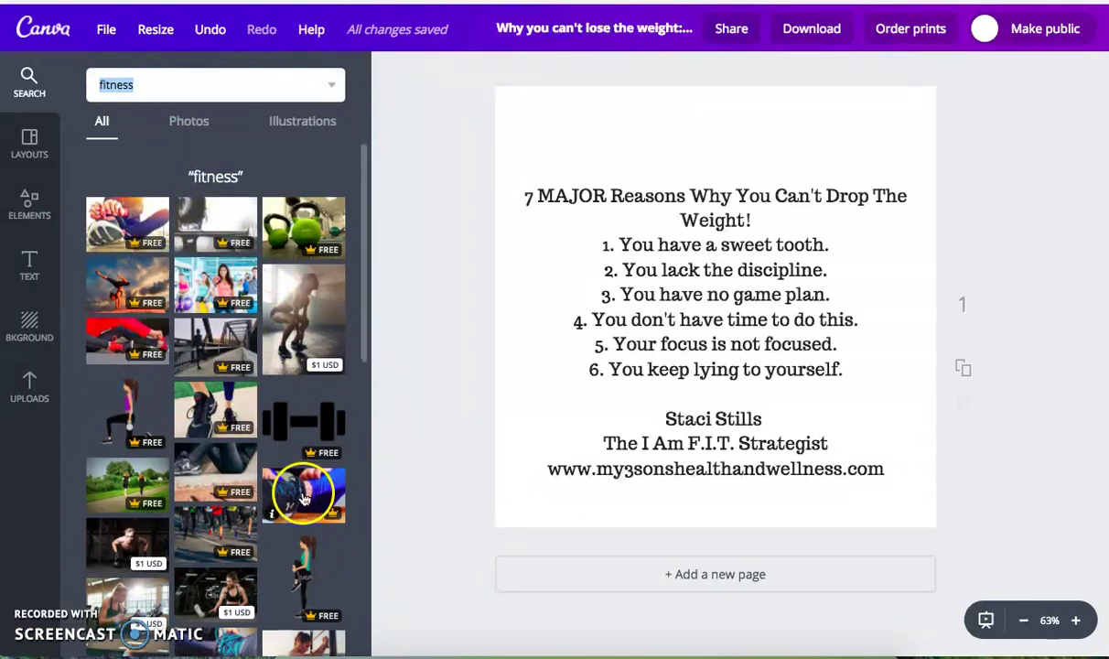
{"action": "scroll", "coordinate": [279, 471], "scroll_direction": "down", "scroll_amount": 3}
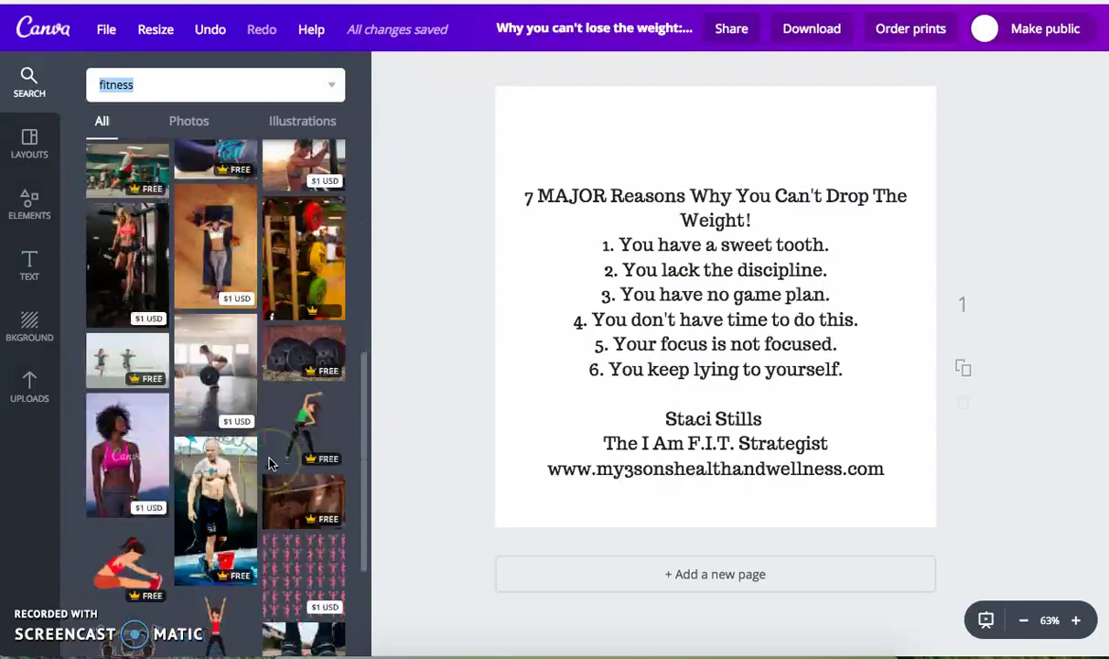
{"action": "scroll", "coordinate": [261, 338], "scroll_direction": "up", "scroll_amount": 6}
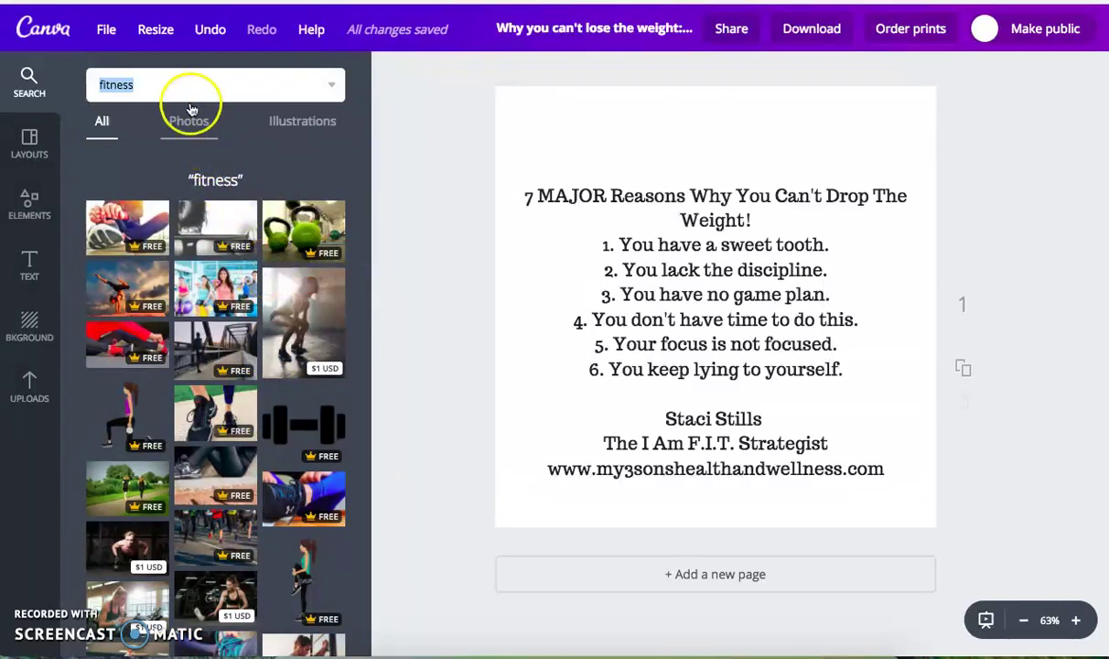
Limit the fitness image results to free ones only
{"action": "left_click", "coordinate": [332, 87]}
{"action": "left_click", "coordinate": [318, 128]}
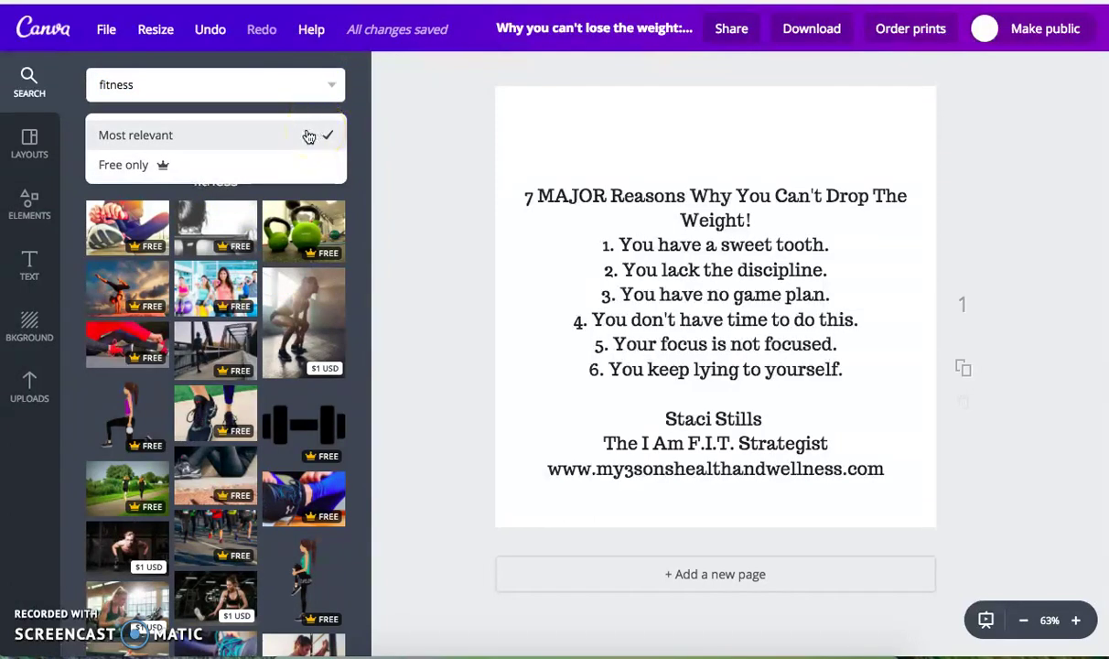
{"action": "left_click", "coordinate": [264, 166]}
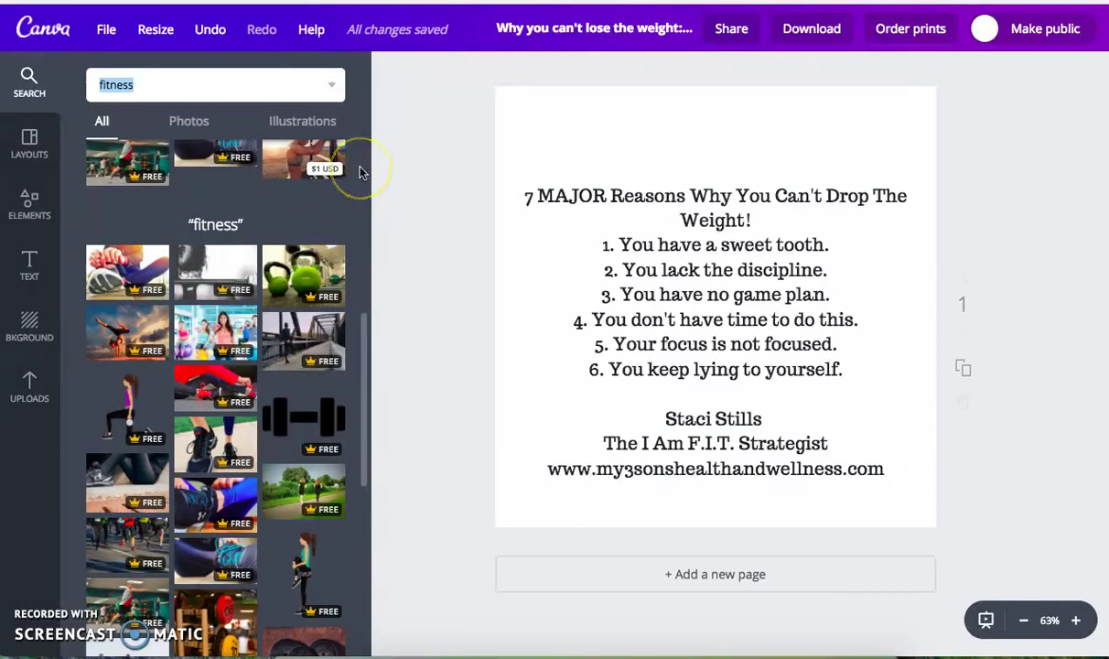
{"action": "left_click", "coordinate": [331, 84]}
{"action": "left_click", "coordinate": [214, 165]}
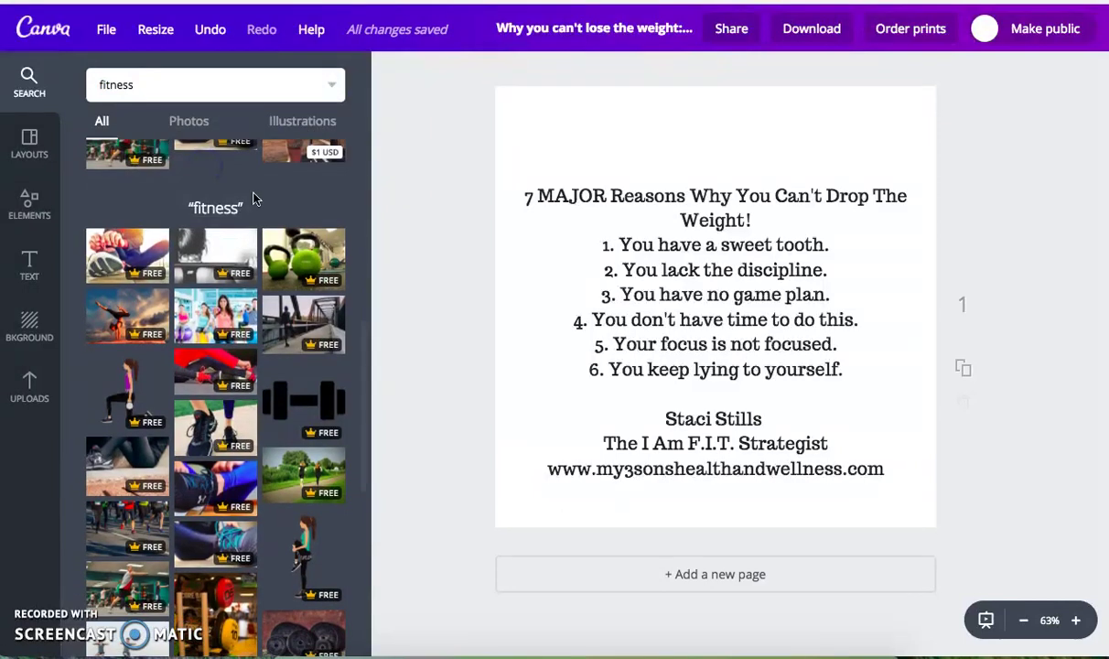
Find the free photo of the dark-haired woman in a blue tank top with crossed arms and add it to the design
{"action": "scroll", "coordinate": [310, 412], "scroll_direction": "down", "scroll_amount": 1}
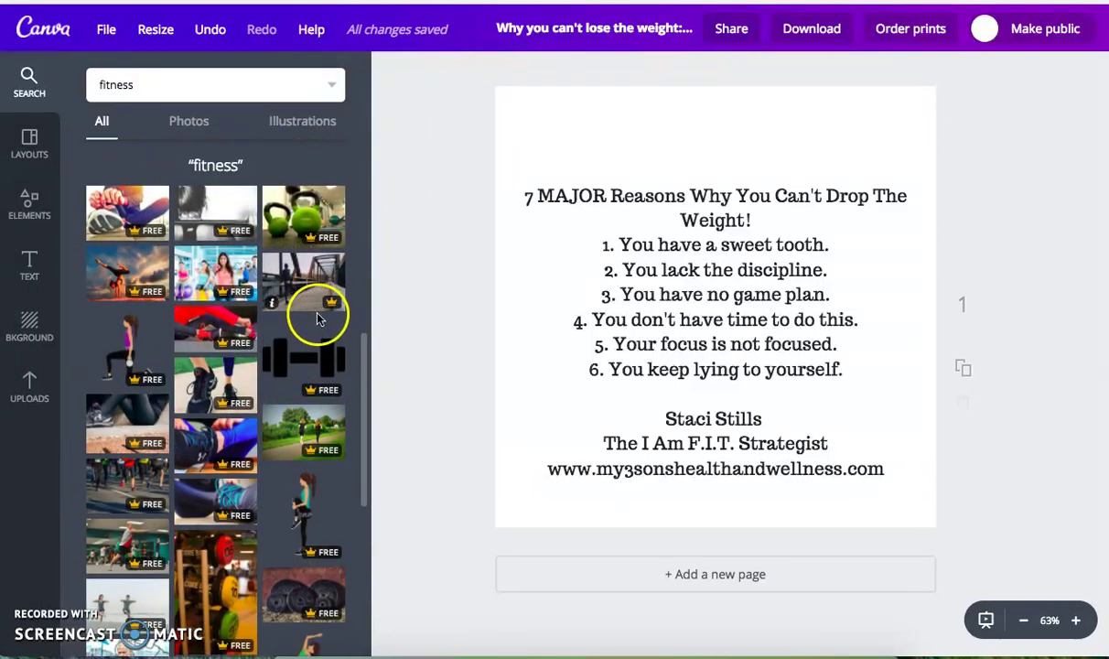
{"action": "scroll", "coordinate": [307, 353], "scroll_direction": "down", "scroll_amount": 2}
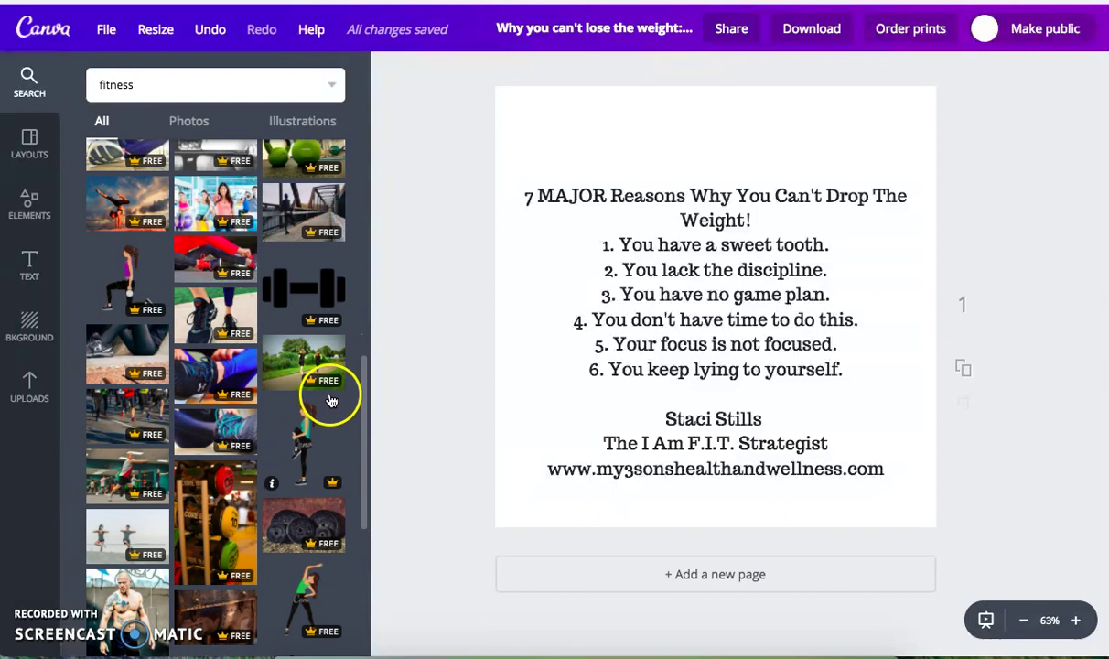
{"action": "scroll", "coordinate": [341, 358], "scroll_direction": "down", "scroll_amount": 1}
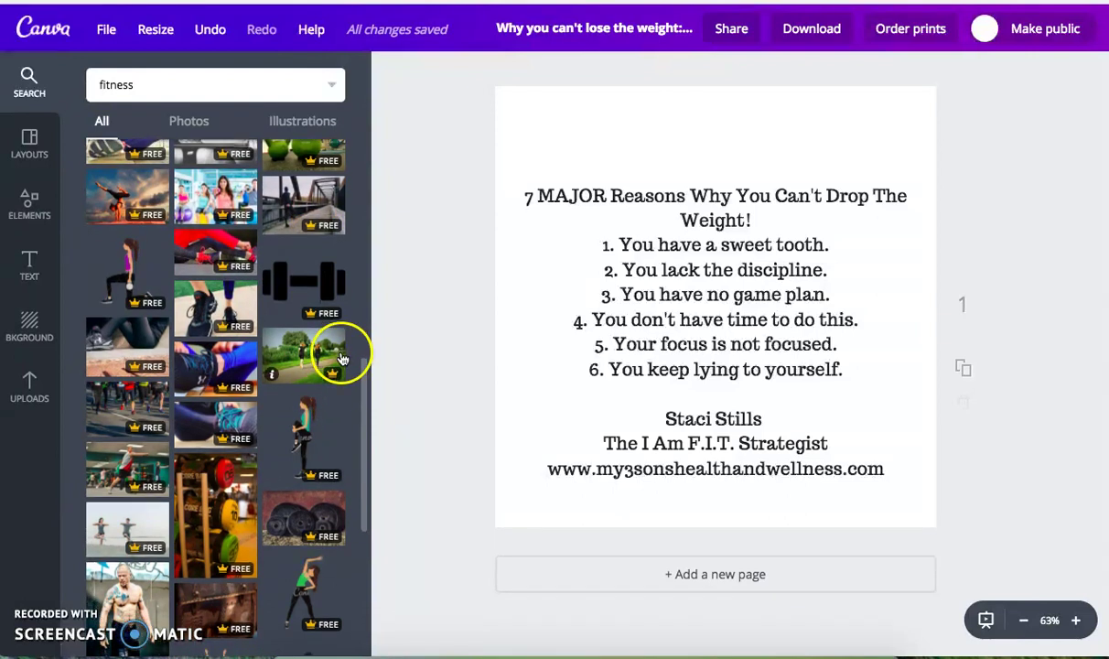
{"action": "scroll", "coordinate": [340, 359], "scroll_direction": "down", "scroll_amount": 3}
{"action": "scroll", "coordinate": [339, 359], "scroll_direction": "down", "scroll_amount": 10}
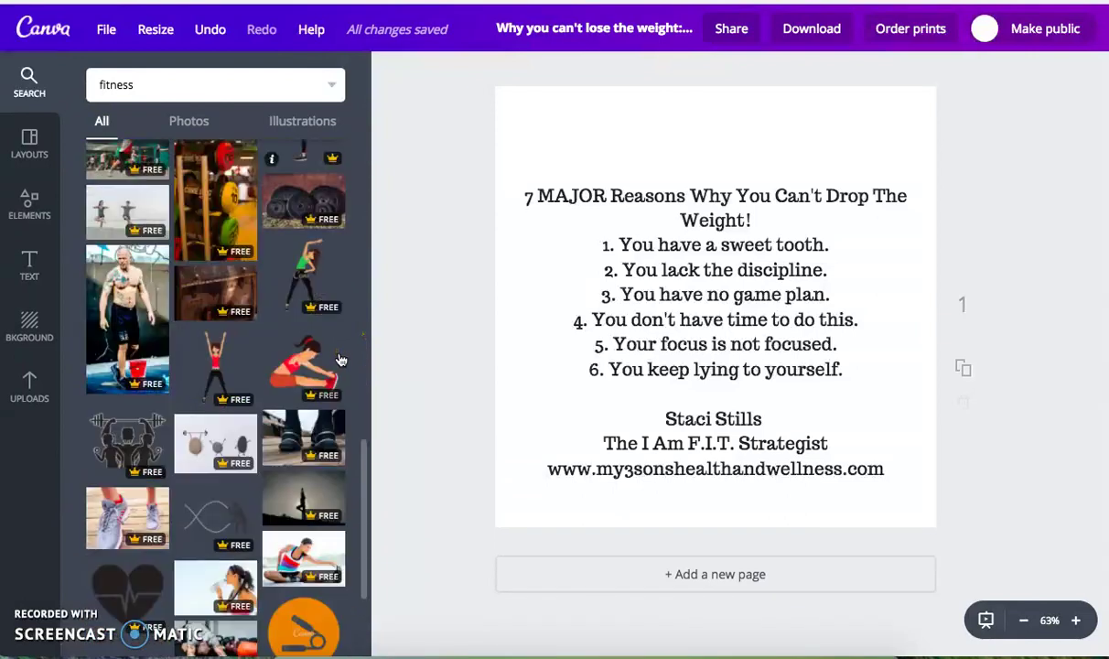
{"action": "scroll", "coordinate": [339, 358], "scroll_direction": "down", "scroll_amount": 5}
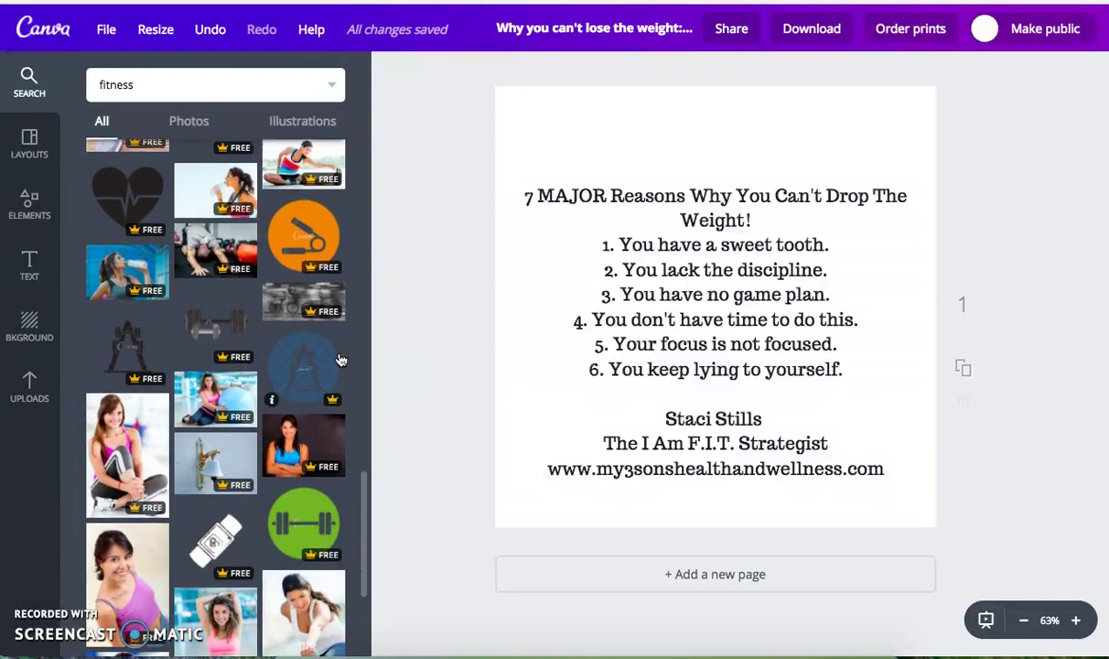
{"action": "scroll", "coordinate": [338, 358], "scroll_direction": "down", "scroll_amount": 4}
{"action": "scroll", "coordinate": [338, 359], "scroll_direction": "down", "scroll_amount": 3}
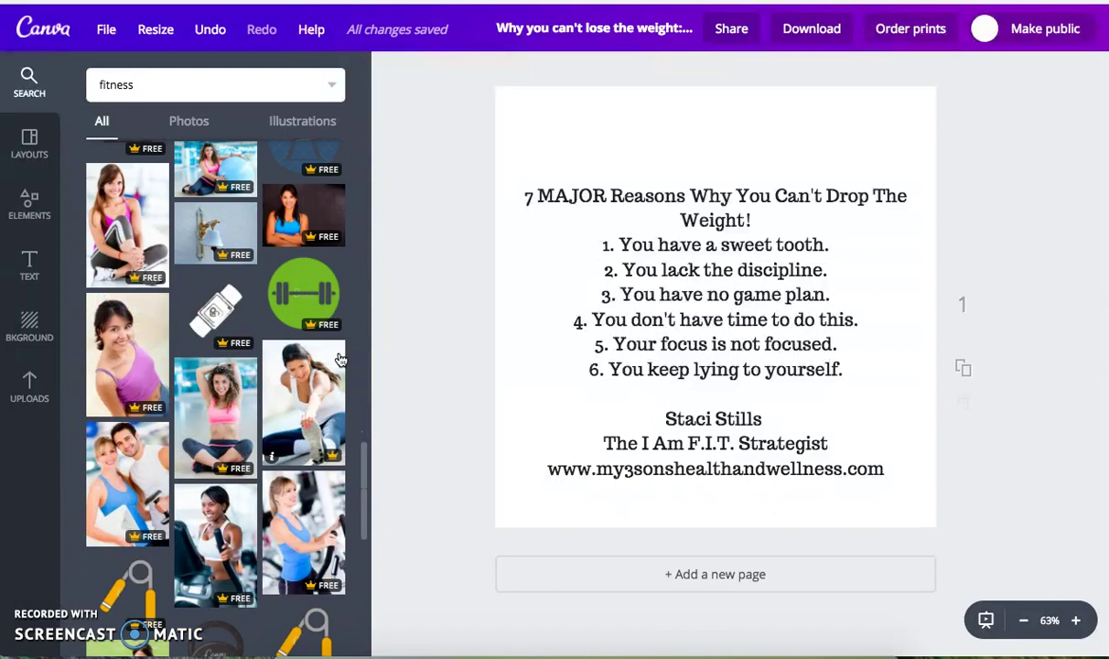
{"action": "scroll", "coordinate": [339, 358], "scroll_direction": "up", "scroll_amount": 7}
{"action": "scroll", "coordinate": [338, 359], "scroll_direction": "up", "scroll_amount": 1}
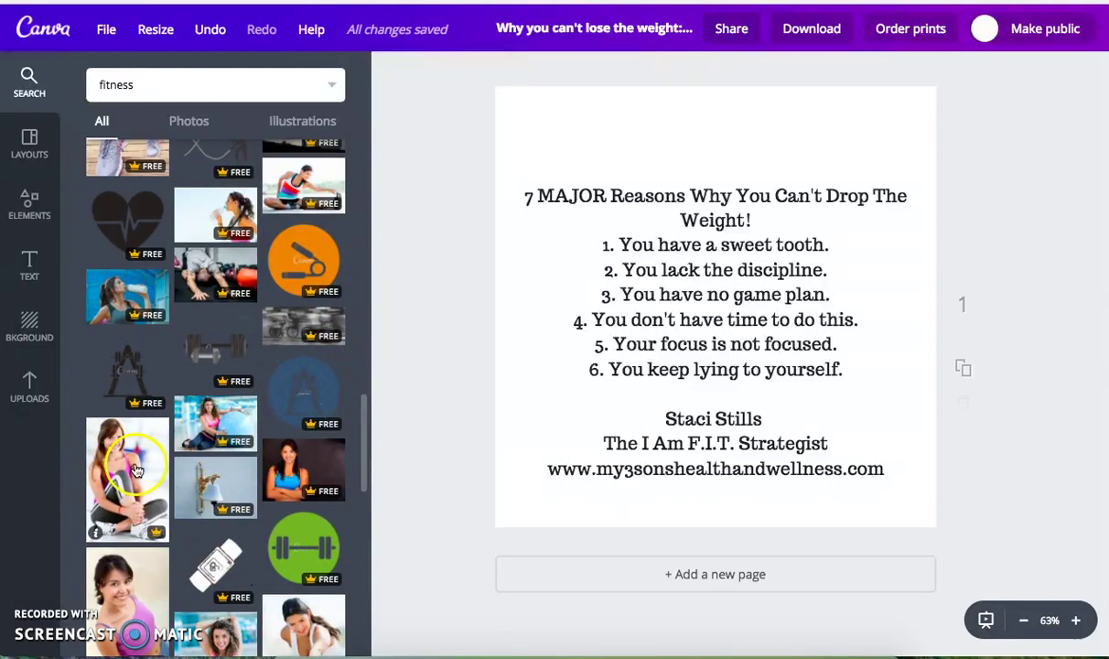
{"action": "left_click", "coordinate": [302, 462]}
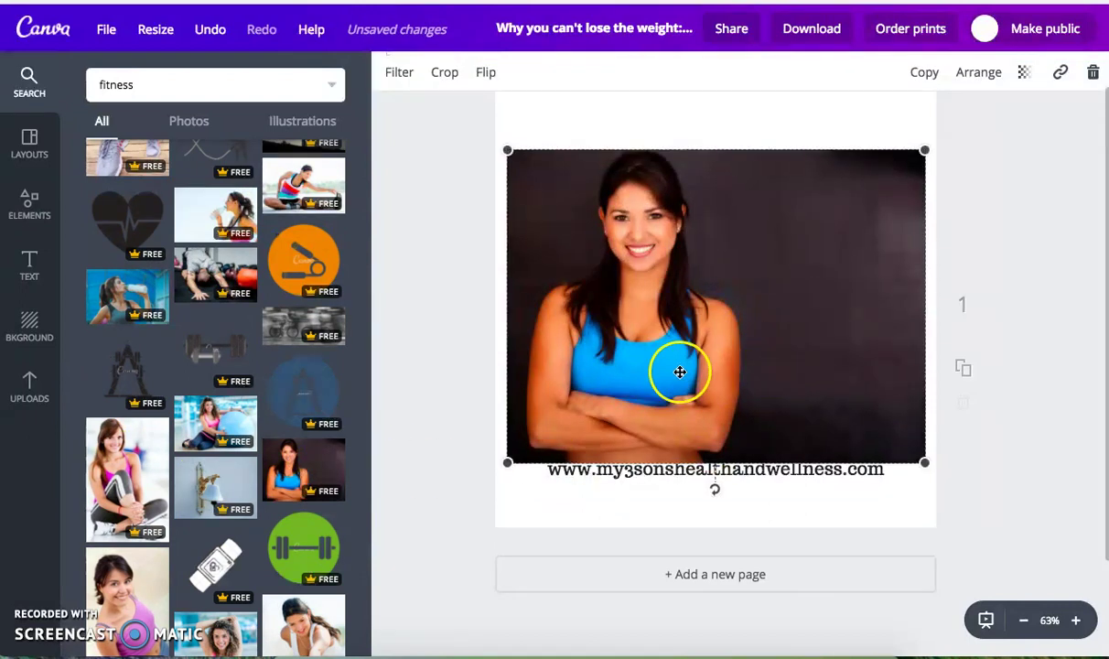
Add a second page to the design and move the woman's photo from the first page onto it
{"action": "scroll", "coordinate": [828, 403], "scroll_direction": "down", "scroll_amount": 3}
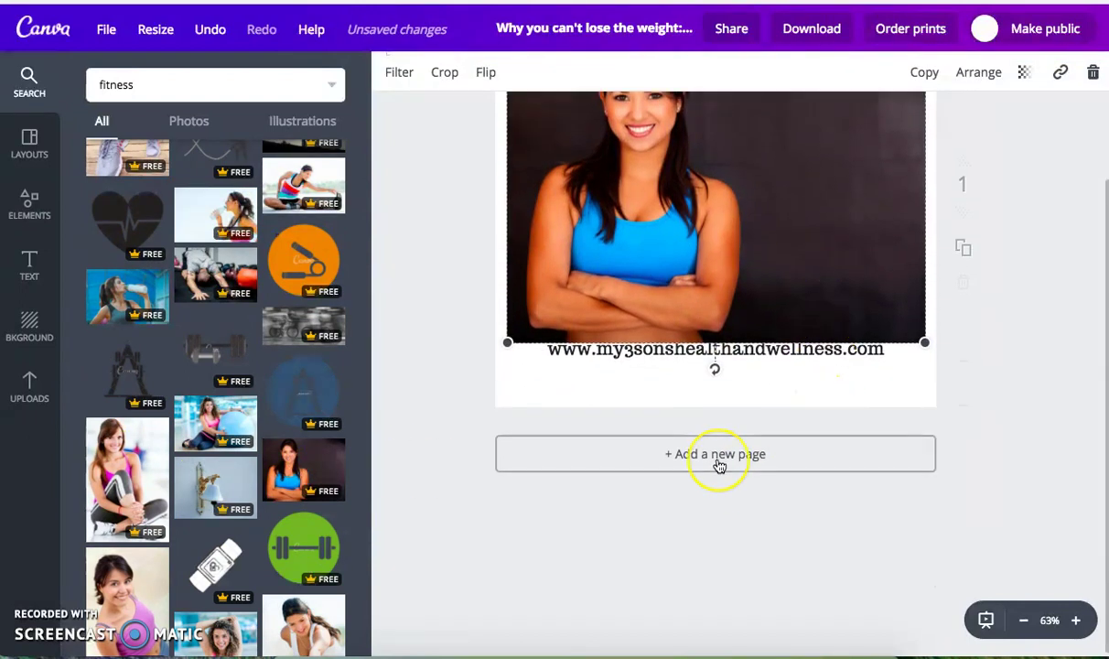
{"action": "left_click", "coordinate": [719, 463]}
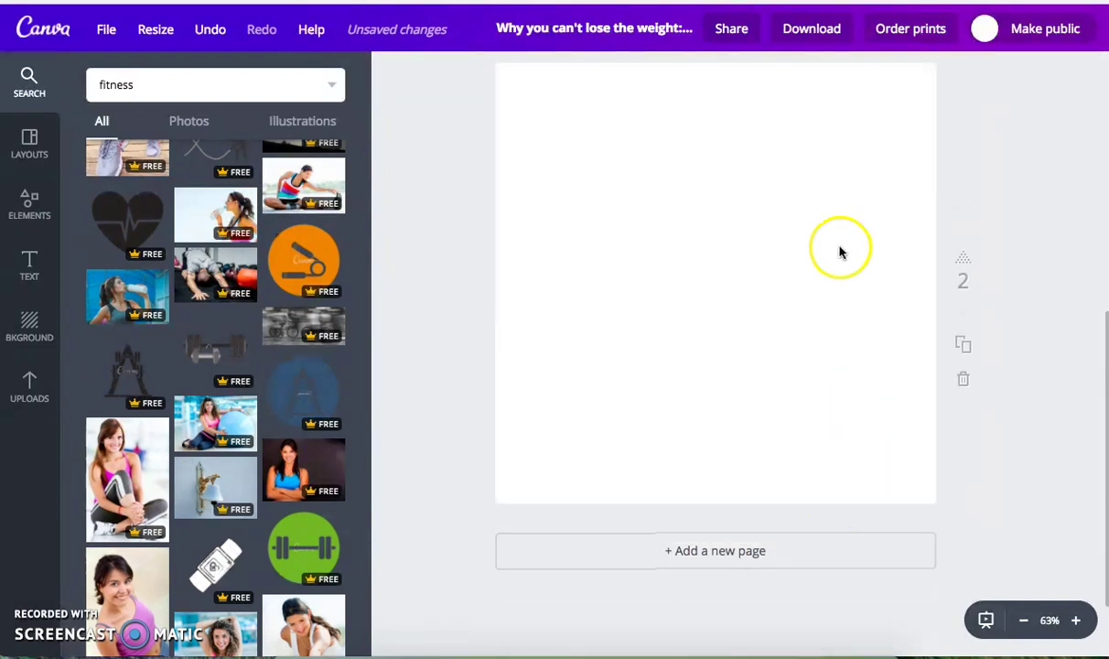
{"action": "scroll", "coordinate": [759, 280], "scroll_direction": "up", "scroll_amount": 5}
{"action": "left_click_drag", "start_coordinate": [733, 213], "coordinate": [777, 515]}
{"action": "scroll", "coordinate": [829, 456], "scroll_direction": "down", "scroll_amount": 4}
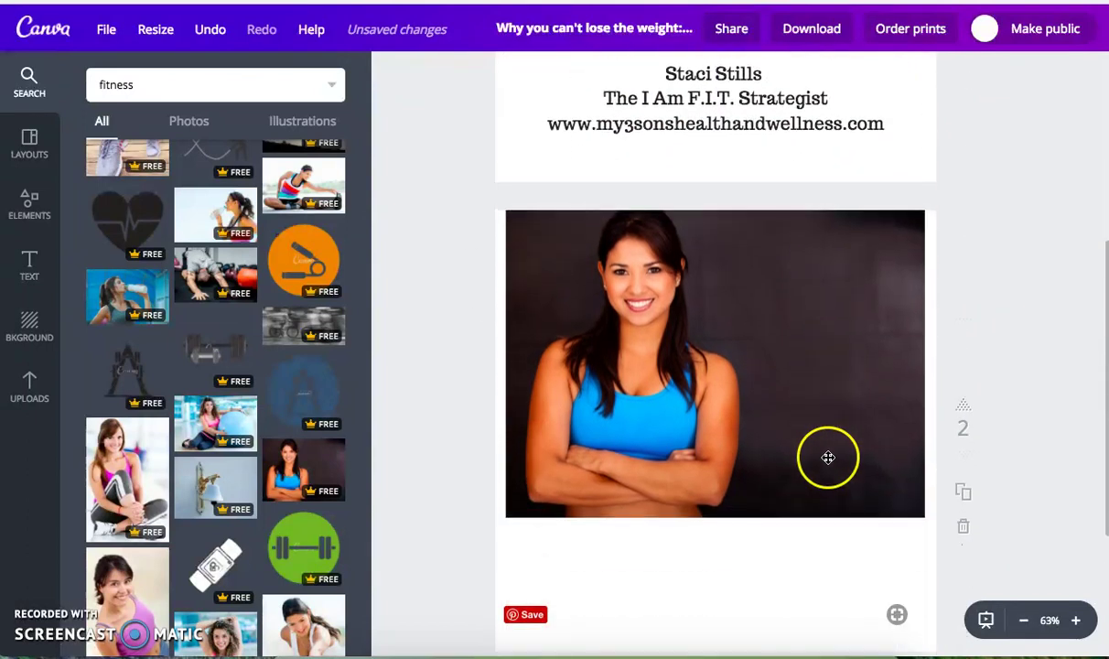
Align the photo with the second page's left edge, then enlarge it past the right edge and reposition it over the page
{"action": "left_click_drag", "start_coordinate": [820, 390], "coordinate": [802, 394]}
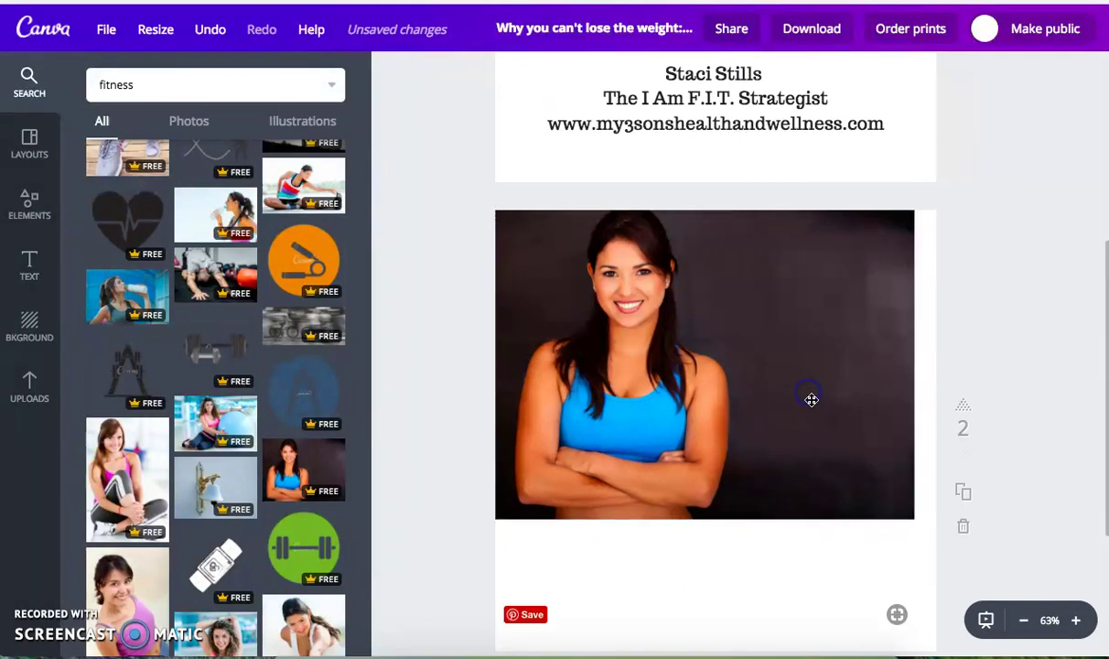
{"action": "scroll", "coordinate": [810, 392], "scroll_direction": "down", "scroll_amount": 3}
{"action": "left_click", "coordinate": [889, 367]}
{"action": "left_click_drag", "start_coordinate": [913, 378], "coordinate": [1050, 481]}
{"action": "left_click_drag", "start_coordinate": [887, 311], "coordinate": [860, 329]}
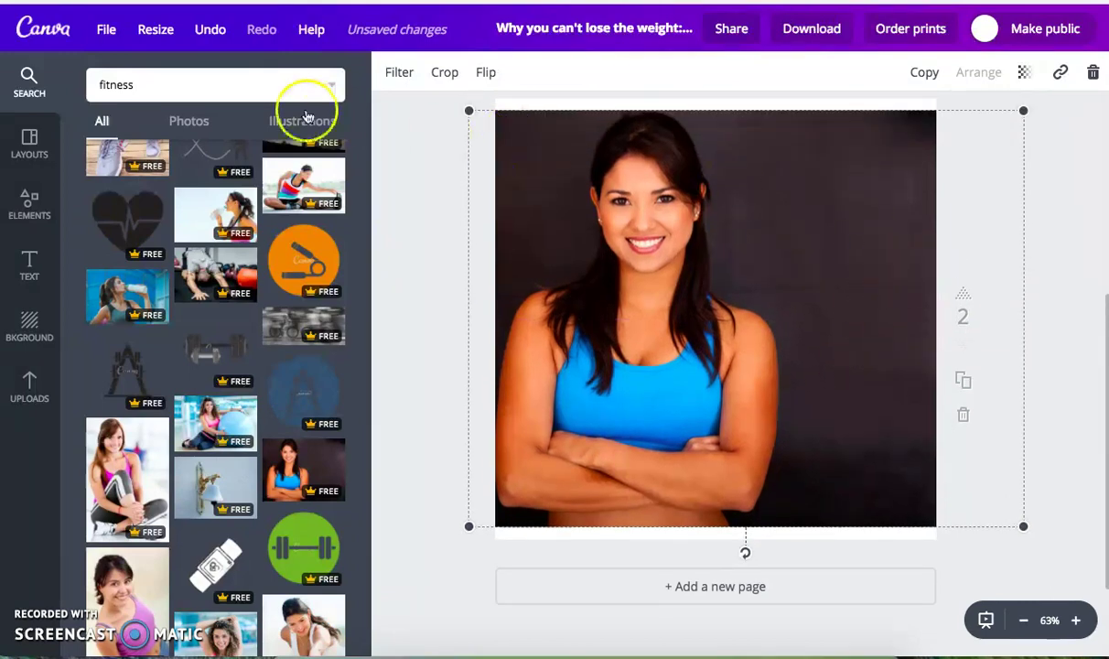
{"action": "left_click", "coordinate": [104, 34]}
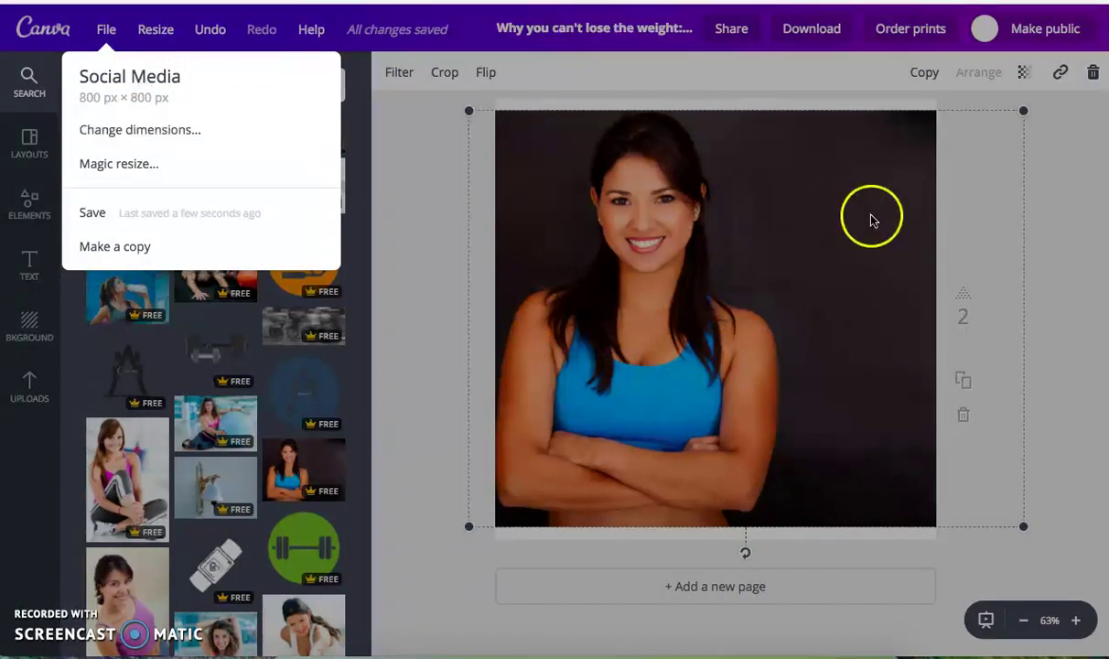
{"action": "left_click", "coordinate": [787, 158]}
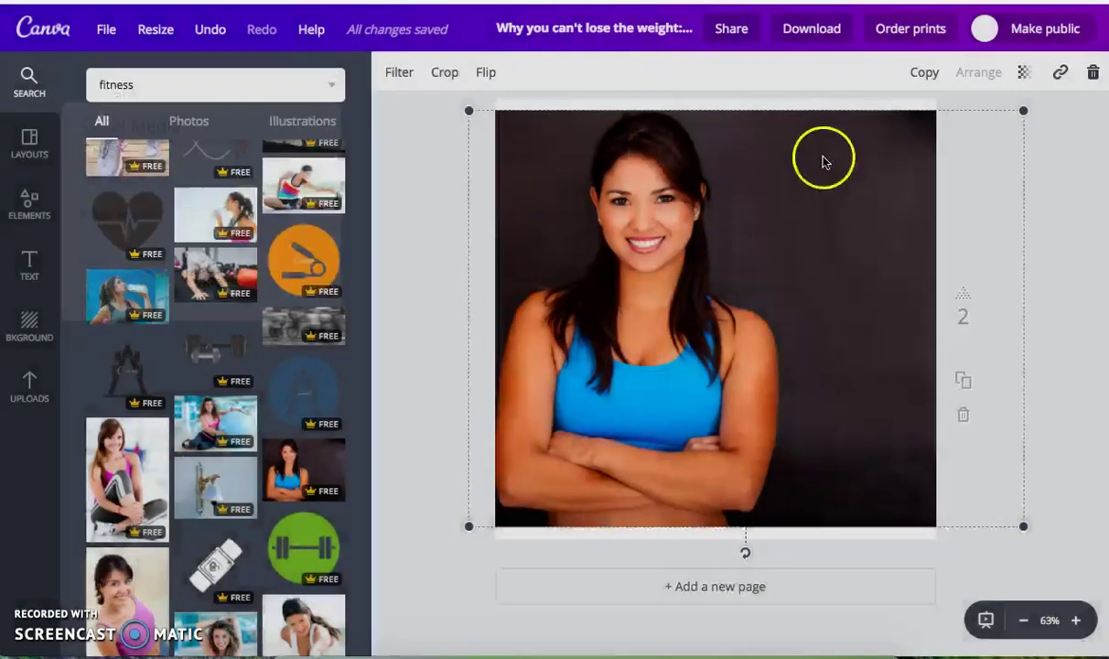
Enlarge the photo to about 1093 px wide so it covers the whole second page, and shift it slightly right
{"action": "left_click_drag", "start_coordinate": [1023, 110], "coordinate": [1045, 96]}
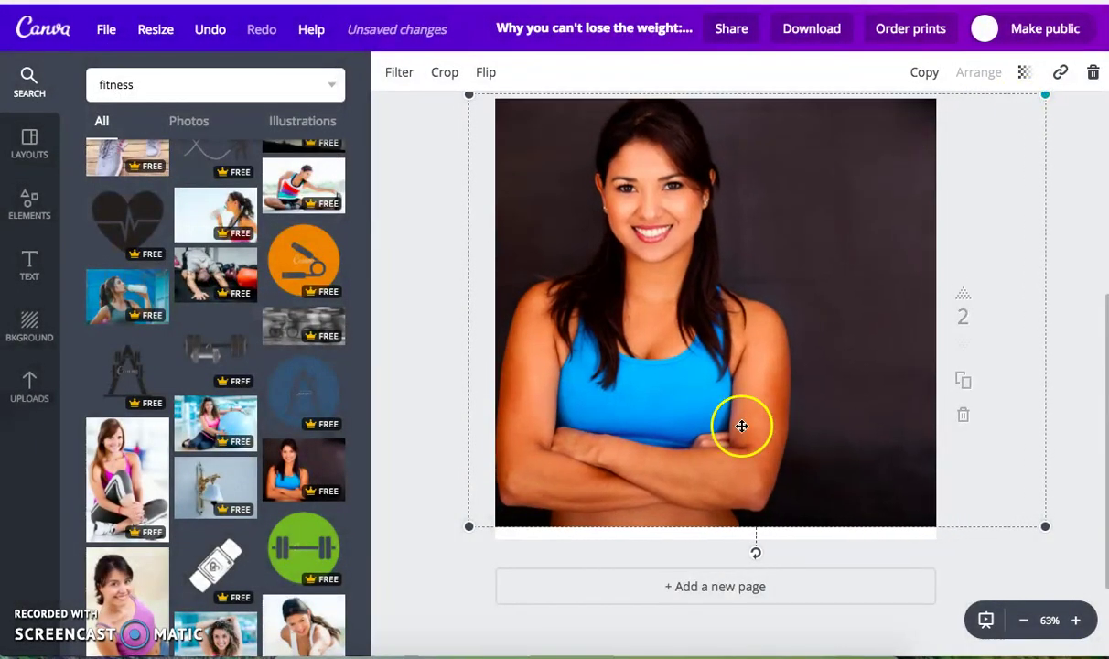
{"action": "left_click_drag", "start_coordinate": [1047, 529], "coordinate": [1071, 549]}
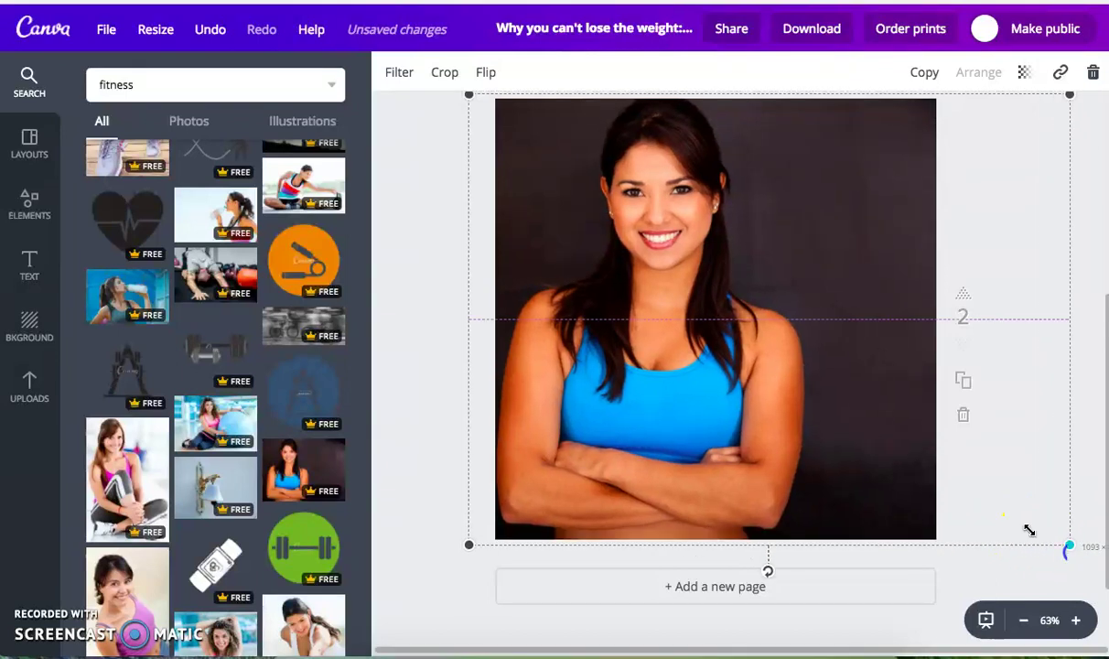
{"action": "left_click_drag", "start_coordinate": [967, 507], "coordinate": [993, 507]}
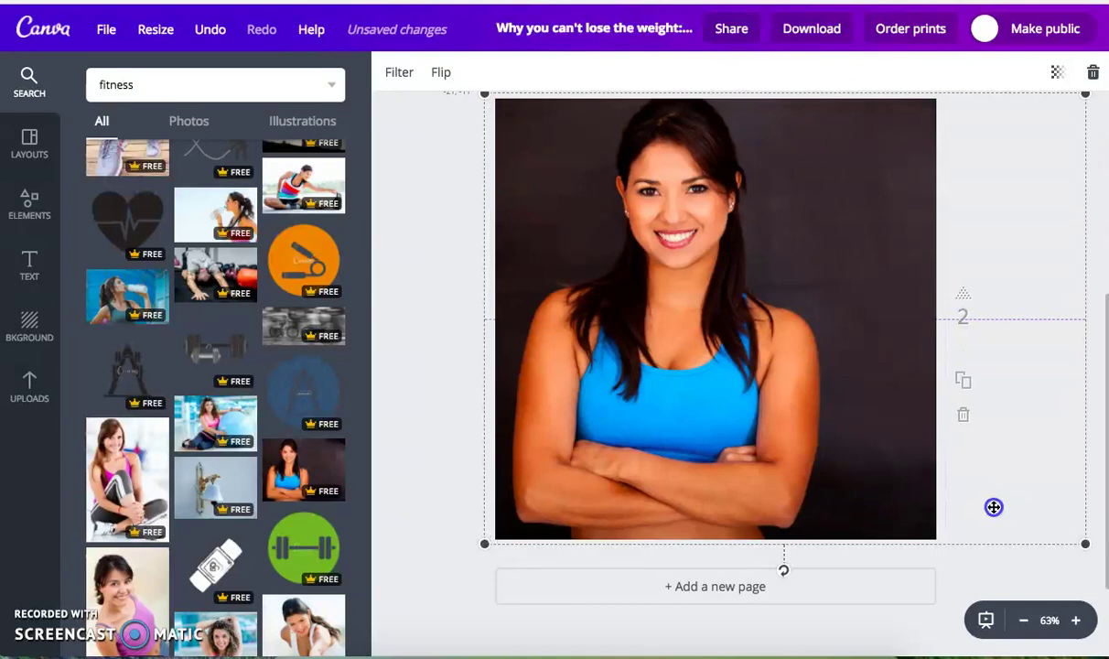
{"action": "left_click", "coordinate": [1045, 249]}
Copy the text "You have a sweet tooth." from the first list item on page 1
{"action": "scroll", "coordinate": [1024, 247], "scroll_direction": "up", "scroll_amount": 5}
{"action": "scroll", "coordinate": [995, 226], "scroll_direction": "up", "scroll_amount": 3}
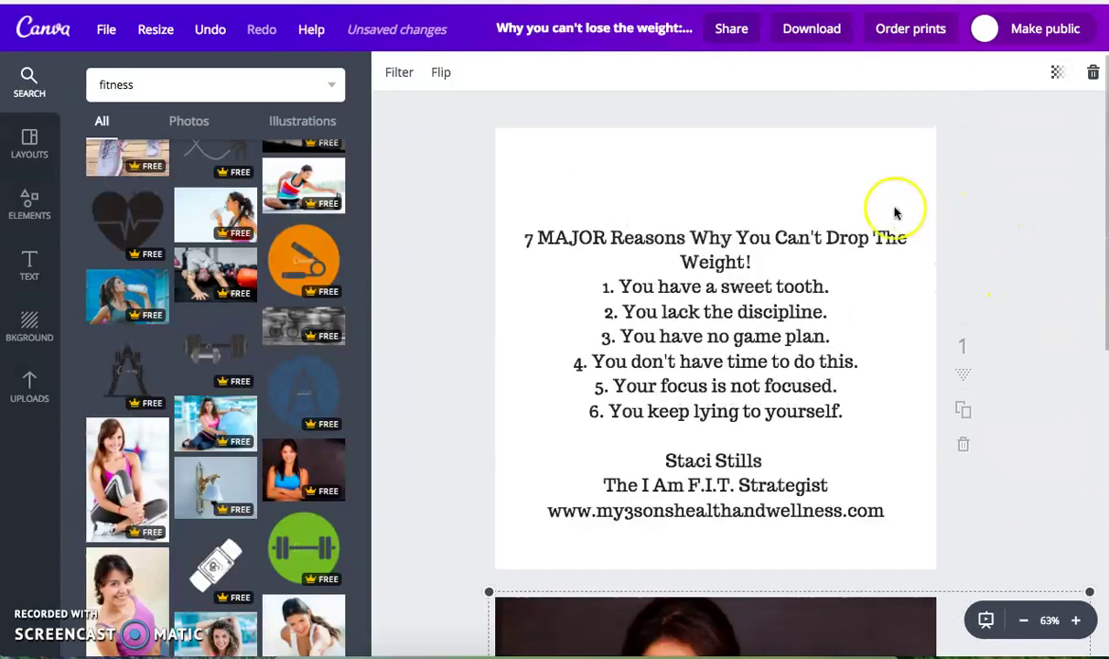
{"action": "left_click", "coordinate": [531, 236]}
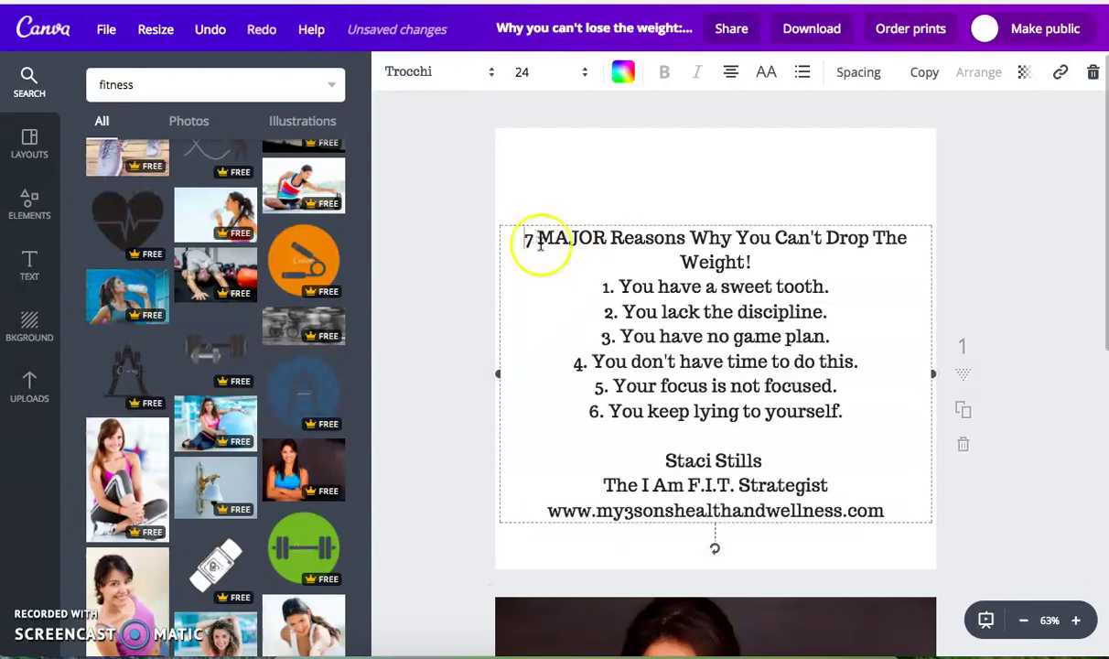
{"action": "double_click", "coordinate": [528, 240]}
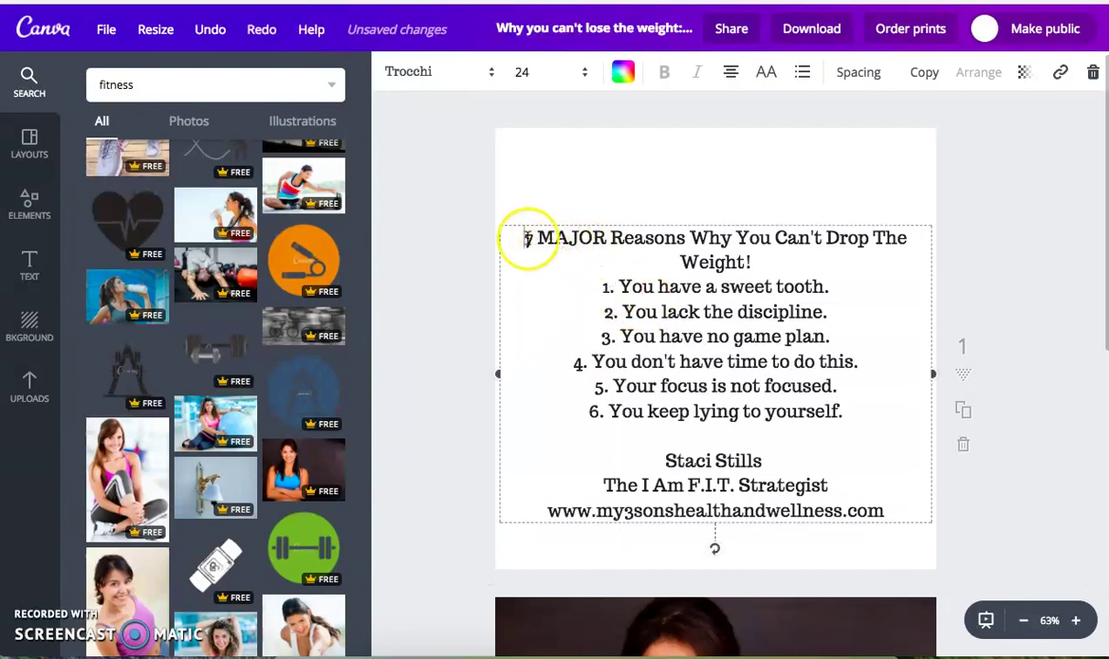
{"action": "left_click_drag", "start_coordinate": [614, 284], "coordinate": [847, 295]}
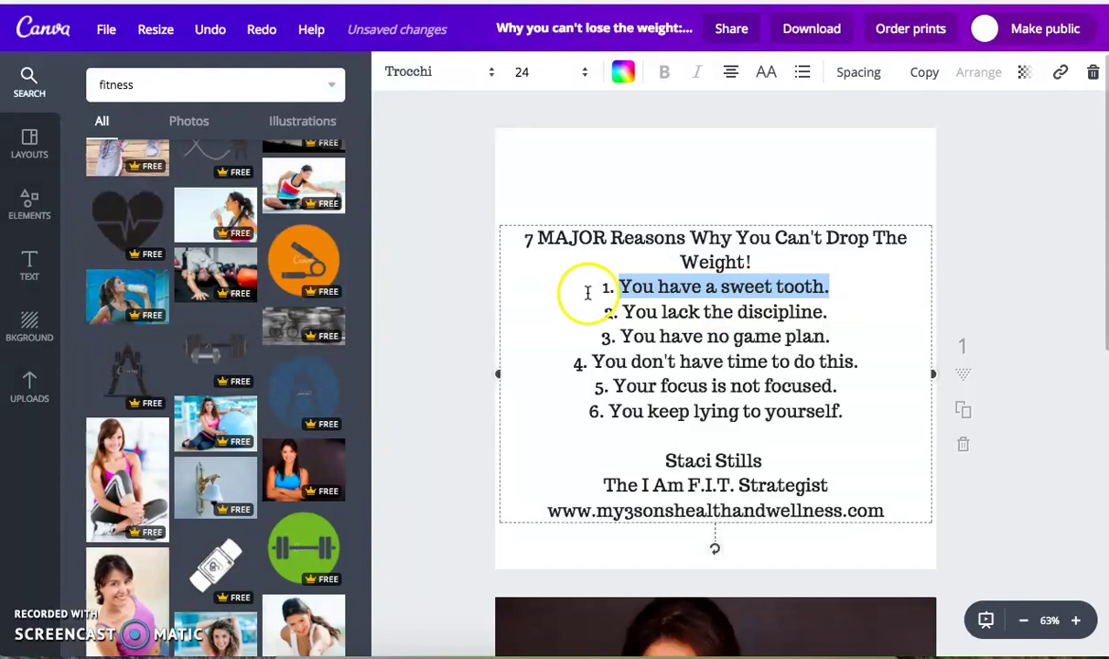
{"action": "right_click", "coordinate": [637, 260]}
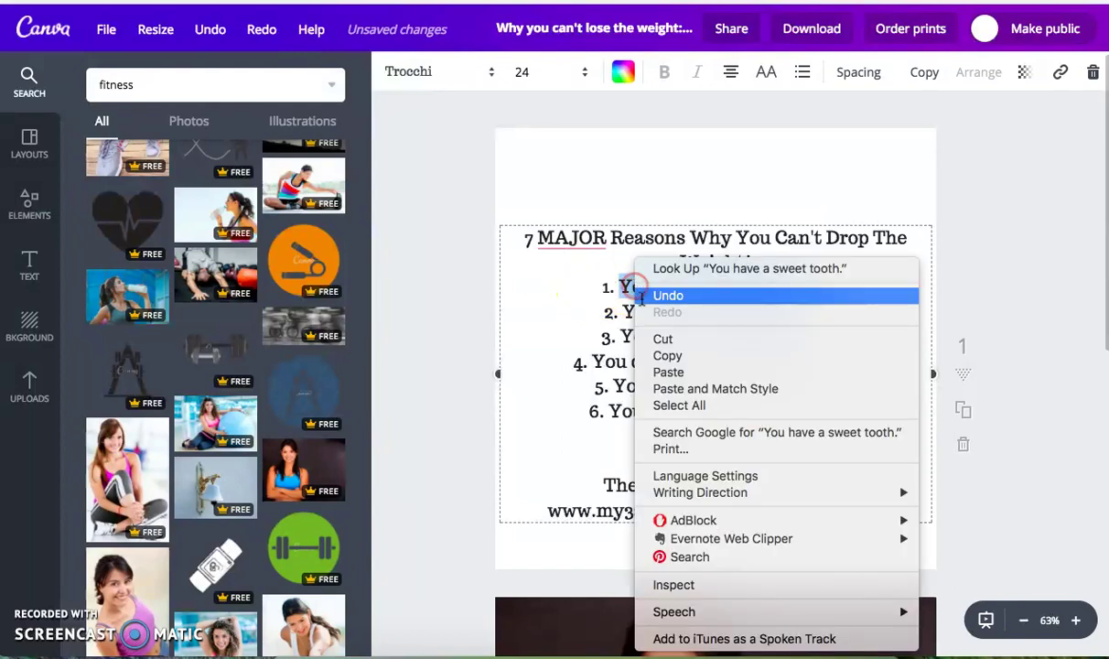
{"action": "left_click", "coordinate": [668, 355]}
Add a subheading text box over the photo on page 2
{"action": "scroll", "coordinate": [686, 384], "scroll_direction": "down", "scroll_amount": 5}
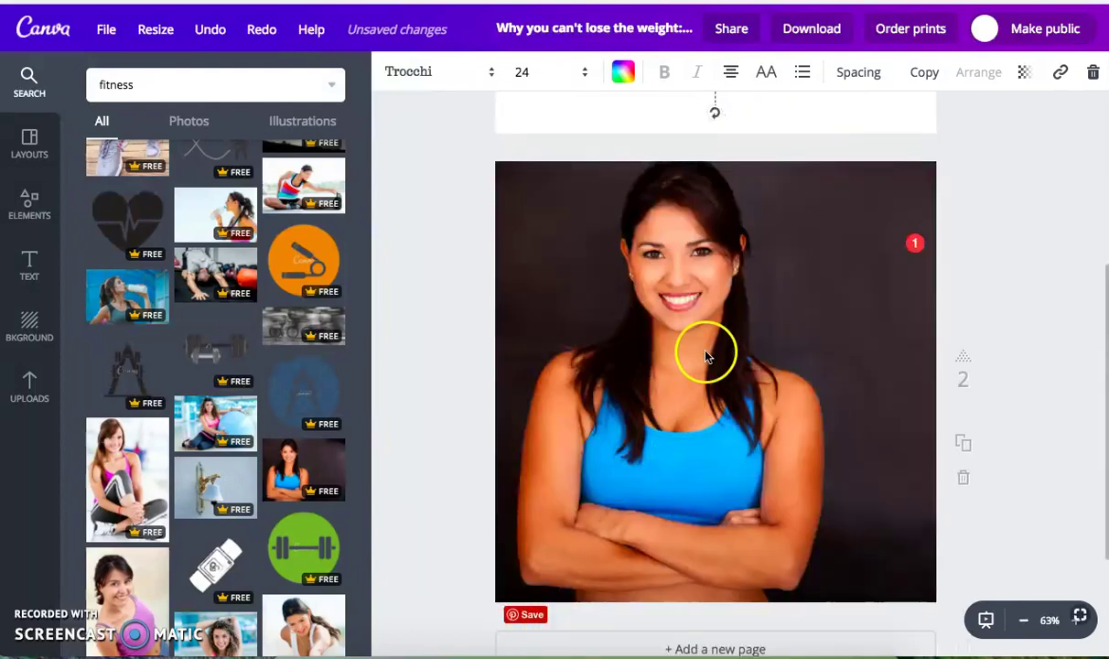
{"action": "left_click", "coordinate": [27, 275]}
{"action": "left_click", "coordinate": [233, 239]}
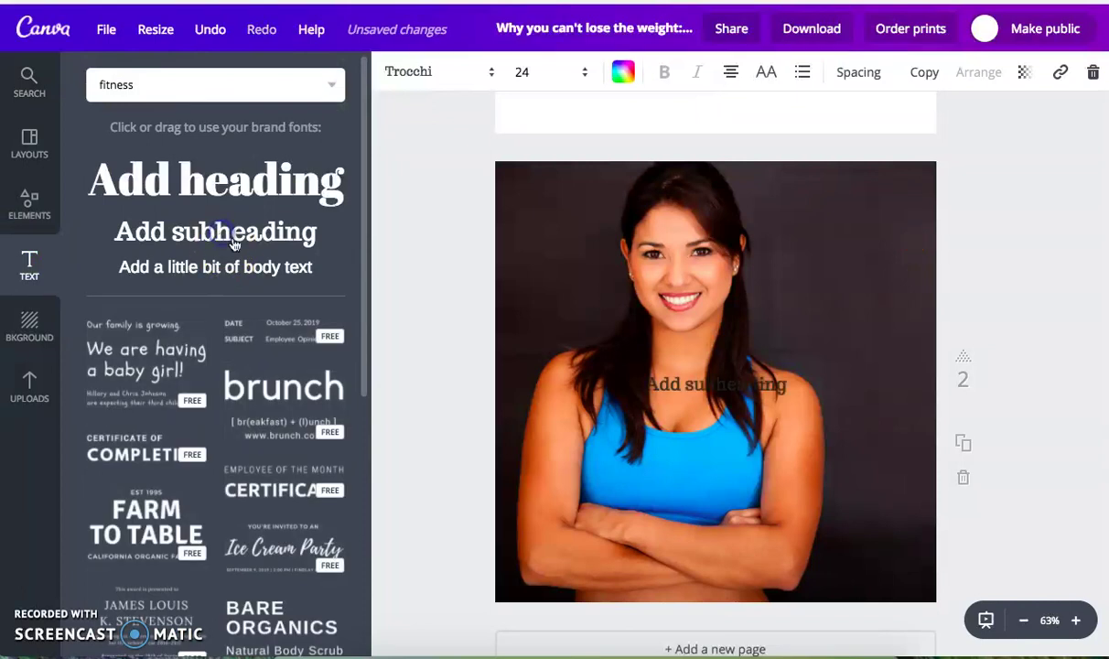
Replace the subheading placeholder on page 2 with the copied "You have a sweet tooth." and colour it white
{"action": "double_click", "coordinate": [758, 393]}
{"action": "key", "text": "ctrl+v"}
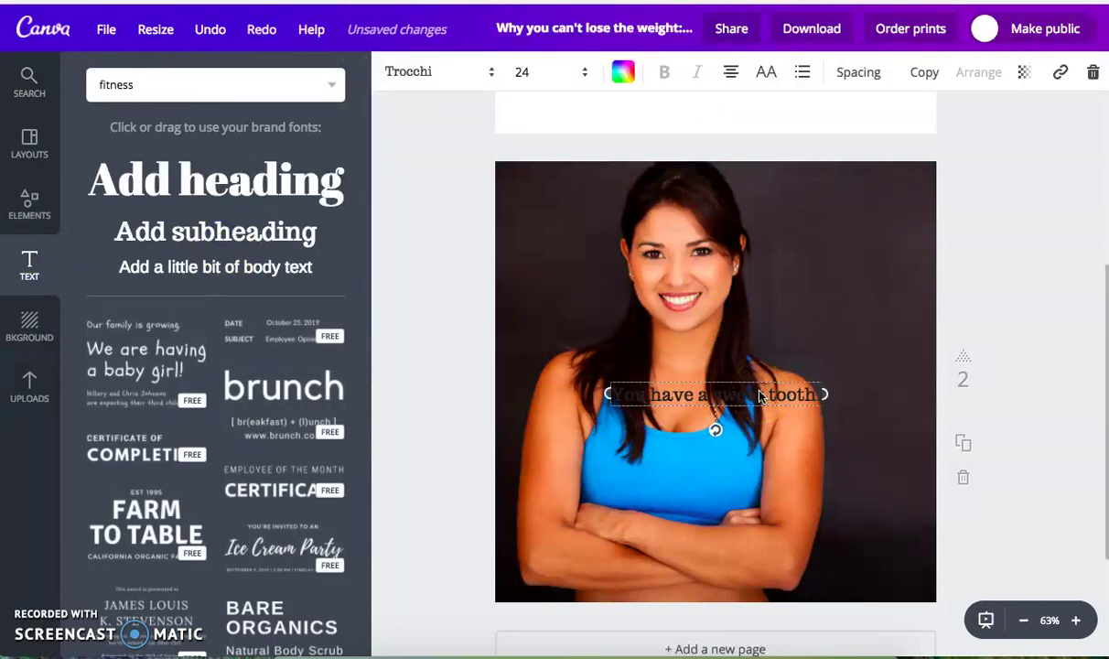
{"action": "left_click", "coordinate": [623, 71]}
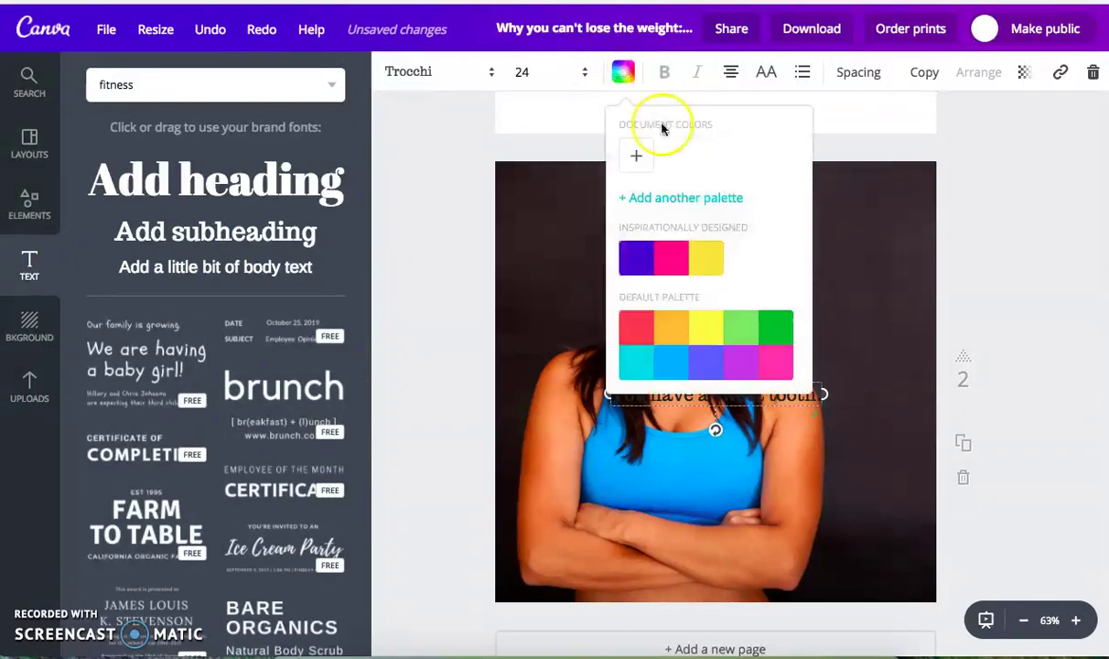
{"action": "scroll", "coordinate": [810, 293], "scroll_direction": "down", "scroll_amount": 1}
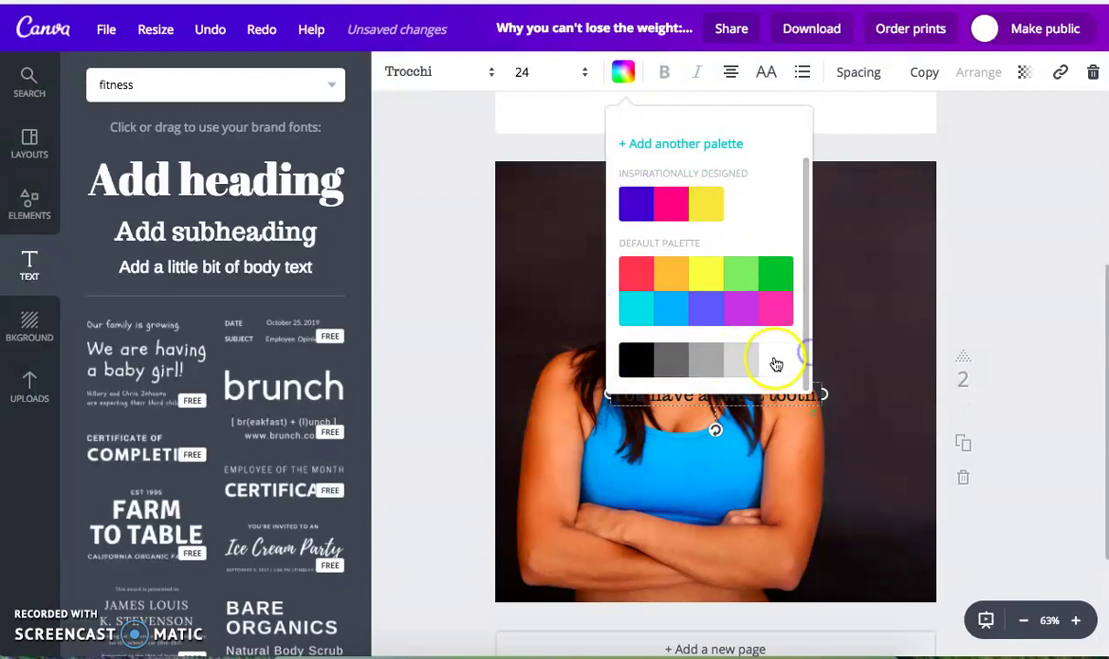
{"action": "left_click", "coordinate": [775, 361]}
{"action": "key", "text": "Escape"}
Copy the title text "MAJOR Reasons Why You Can't Drop The Weight!" from page 1, without its leading number
{"action": "scroll", "coordinate": [631, 235], "scroll_direction": "up", "scroll_amount": 3}
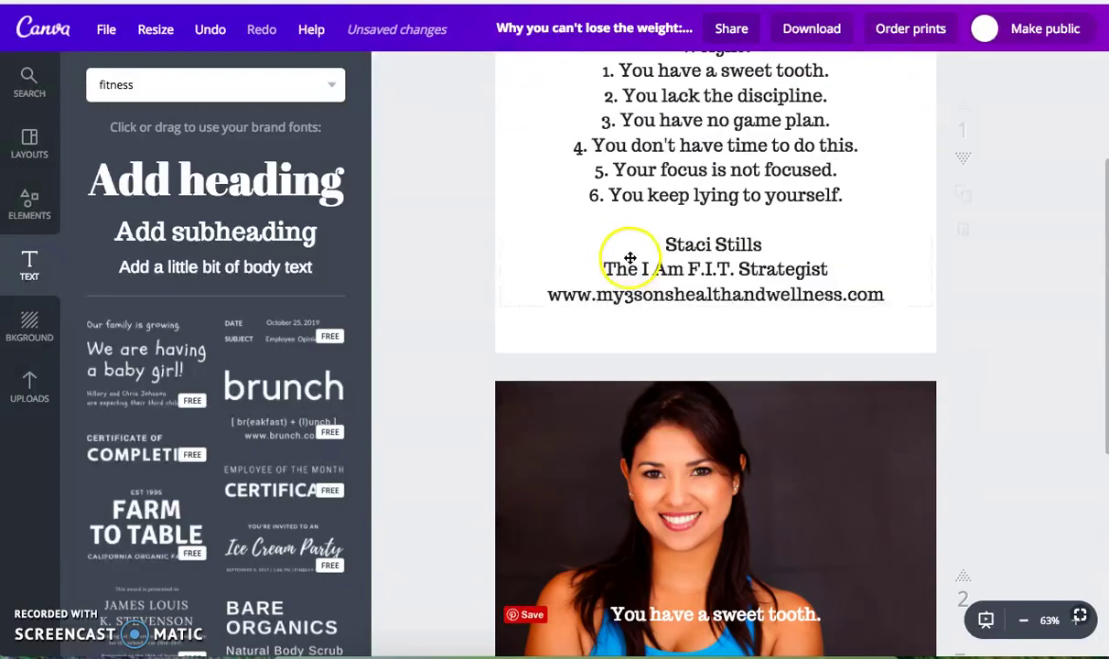
{"action": "scroll", "coordinate": [699, 253], "scroll_direction": "up", "scroll_amount": 1}
{"action": "left_click", "coordinate": [547, 190]}
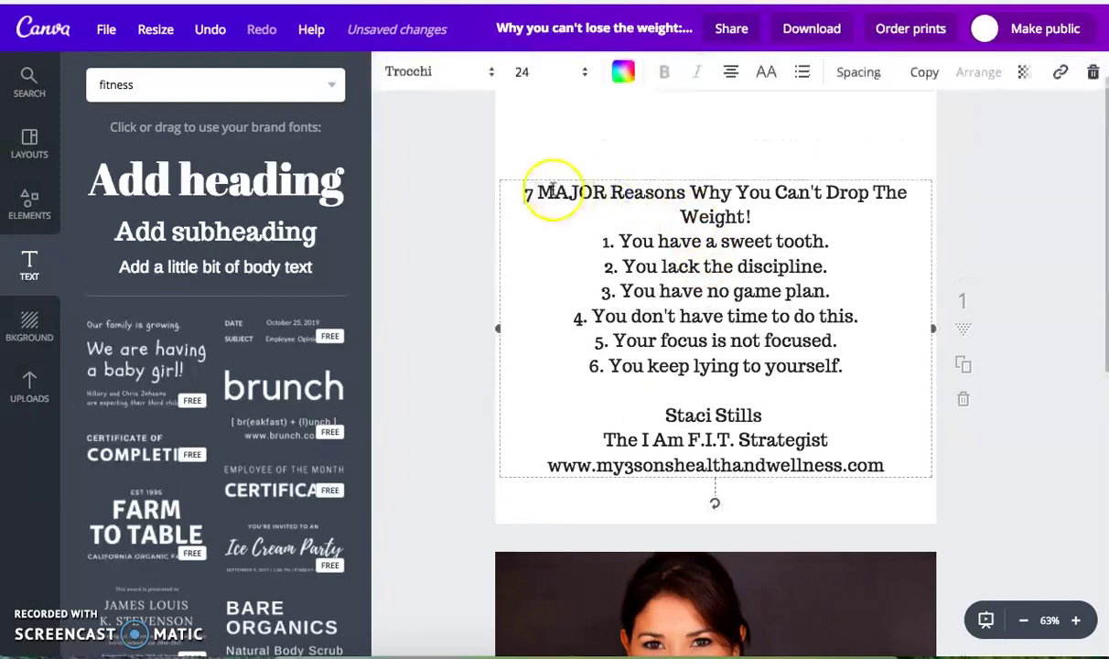
{"action": "left_click_drag", "start_coordinate": [538, 190], "coordinate": [752, 216]}
{"action": "right_click", "coordinate": [704, 198]}
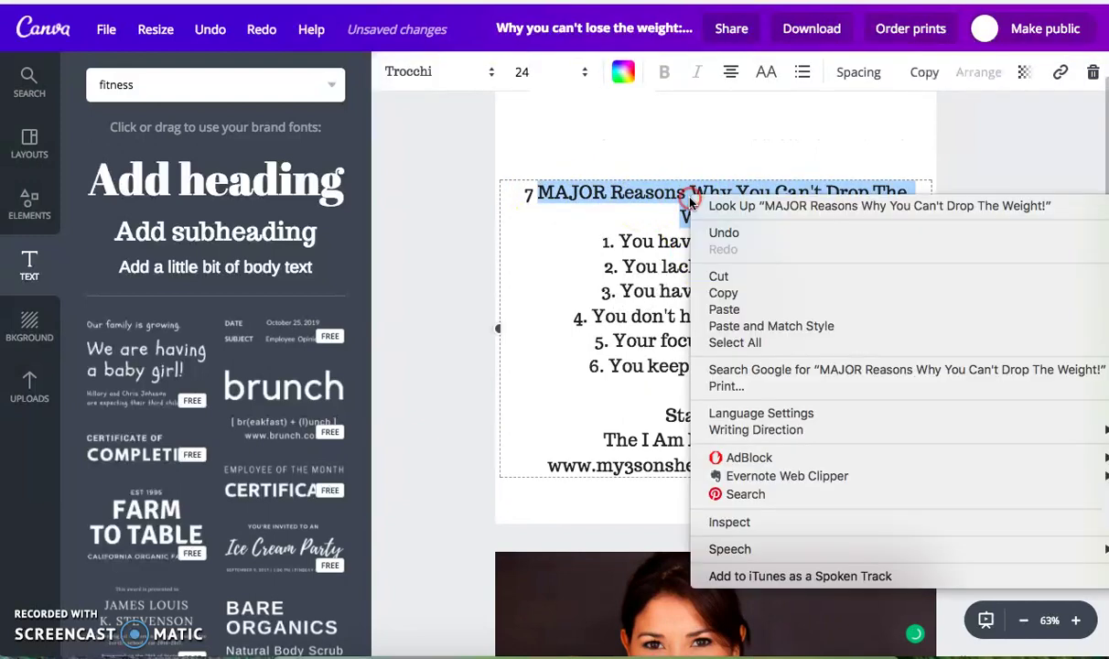
{"action": "left_click", "coordinate": [723, 293]}
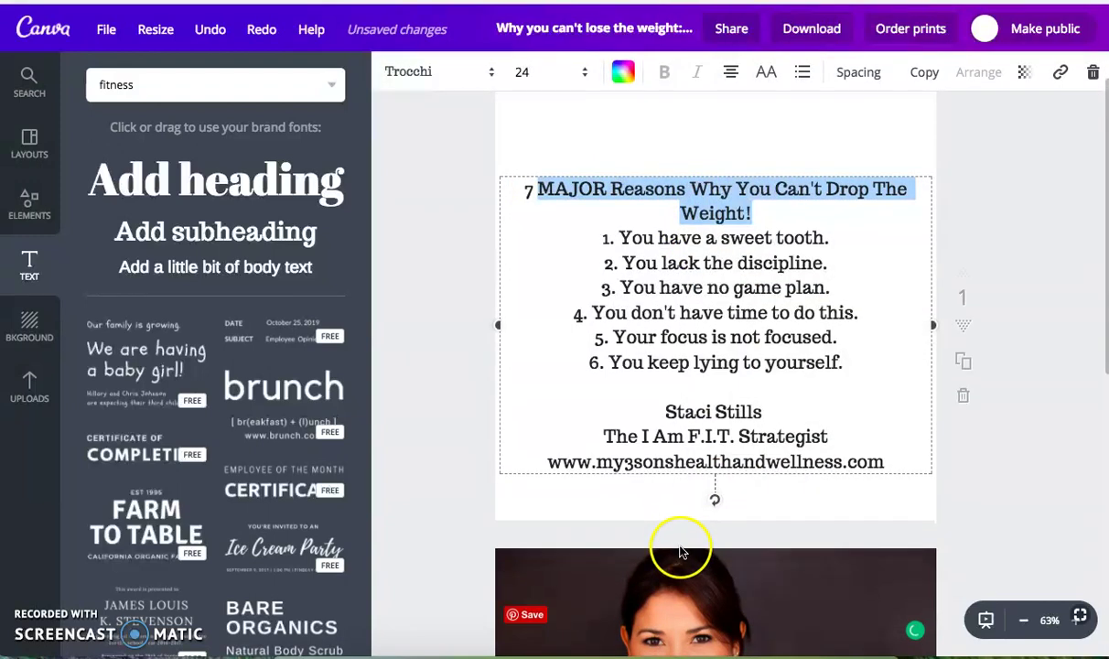
Add a heading text box and move it onto the photo on page 2, above the sweet tooth line
{"action": "scroll", "coordinate": [681, 549], "scroll_direction": "down", "scroll_amount": 2}
{"action": "left_click", "coordinate": [267, 179]}
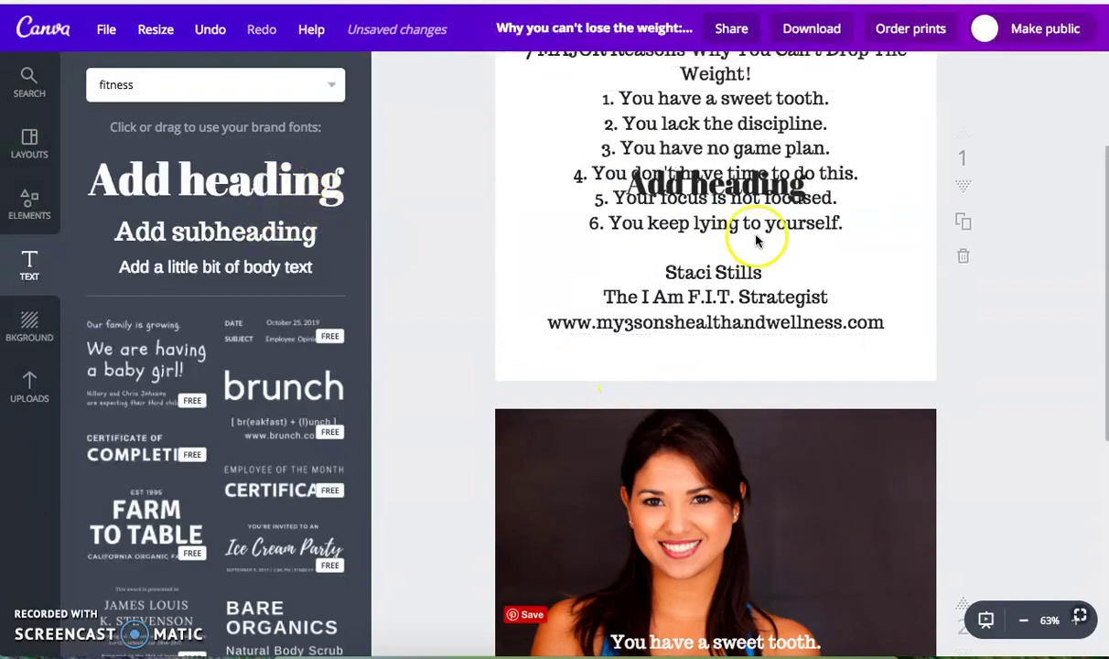
{"action": "left_click", "coordinate": [732, 147]}
{"action": "left_click_drag", "start_coordinate": [732, 157], "coordinate": [739, 498]}
{"action": "scroll", "coordinate": [796, 419], "scroll_direction": "down", "scroll_amount": 2}
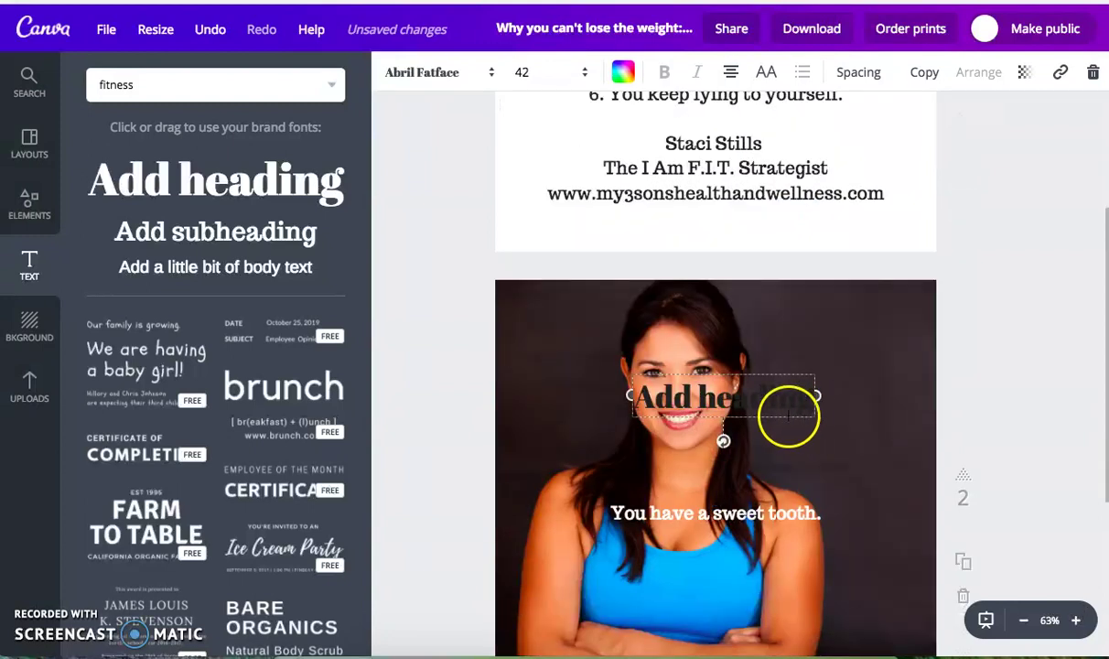
Replace the heading placeholder with "6 MAJOR Reasons Why You Can't Drop The Weight!" and widen its box to fit three lines
{"action": "double_click", "coordinate": [750, 380]}
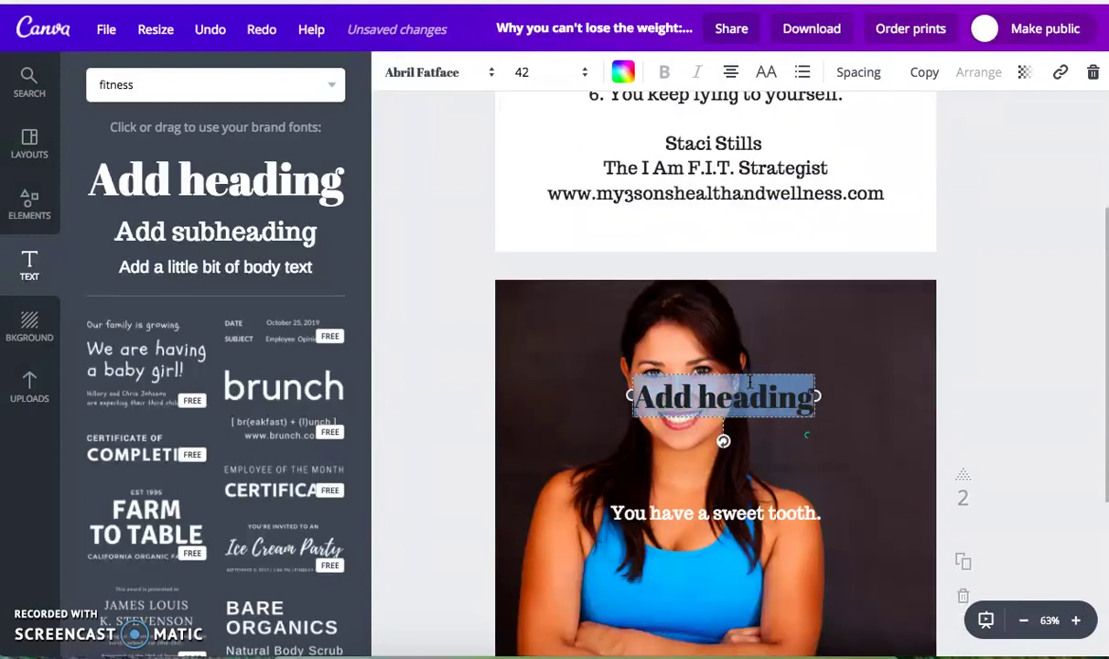
{"action": "key", "text": "ctrl+v"}
{"action": "left_click_drag", "start_coordinate": [816, 482], "coordinate": [878, 468]}
{"action": "mouse_move", "coordinate": [640, 468]}
{"action": "left_mouse_down"}
{"action": "mouse_move", "coordinate": [584, 460]}
{"action": "mouse_move", "coordinate": [625, 454]}
{"action": "left_mouse_up"}
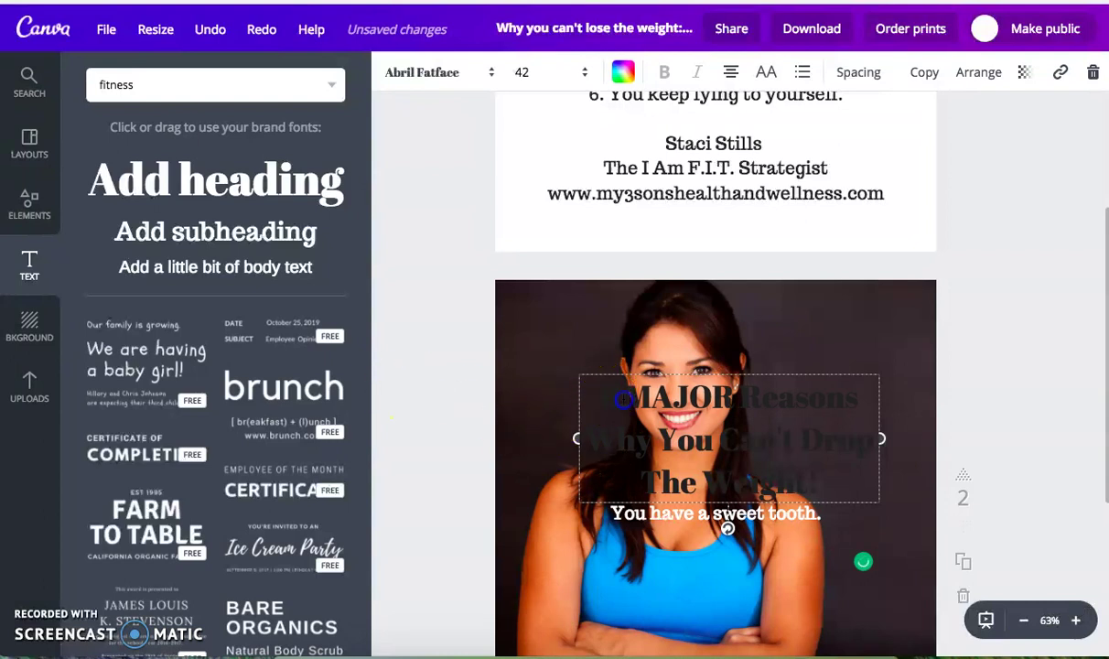
Change the colour of the whole page 2 heading text to white
{"action": "left_click_drag", "start_coordinate": [623, 399], "coordinate": [817, 483]}
{"action": "left_click", "coordinate": [622, 72]}
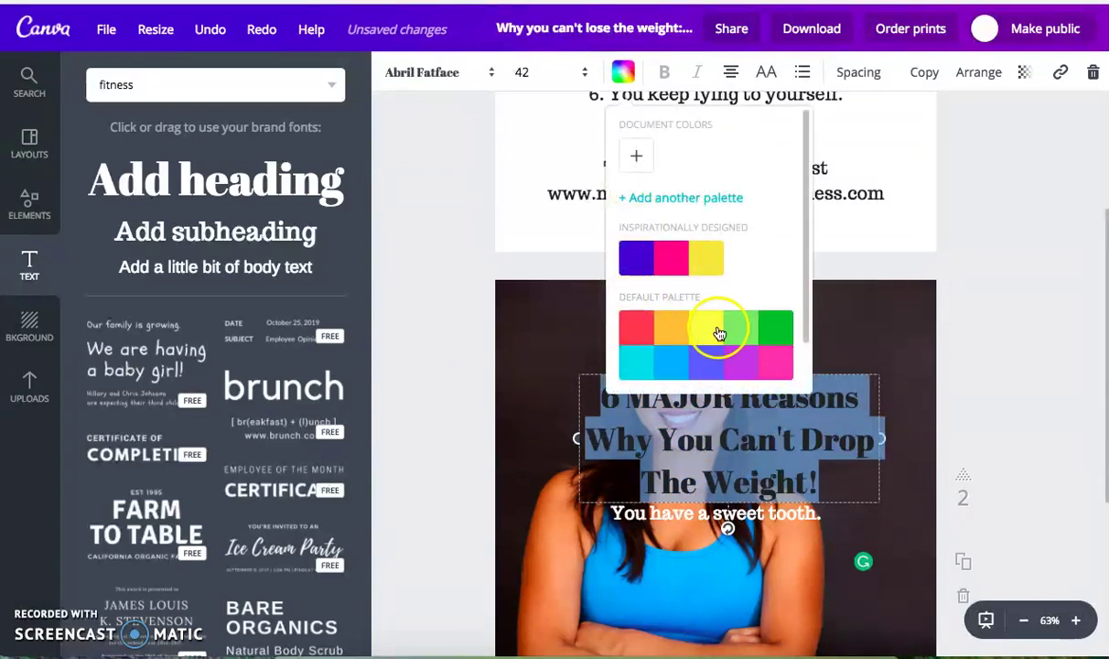
{"action": "scroll", "coordinate": [720, 333], "scroll_direction": "down", "scroll_amount": 1}
{"action": "left_click", "coordinate": [777, 357]}
{"action": "left_click", "coordinate": [871, 347]}
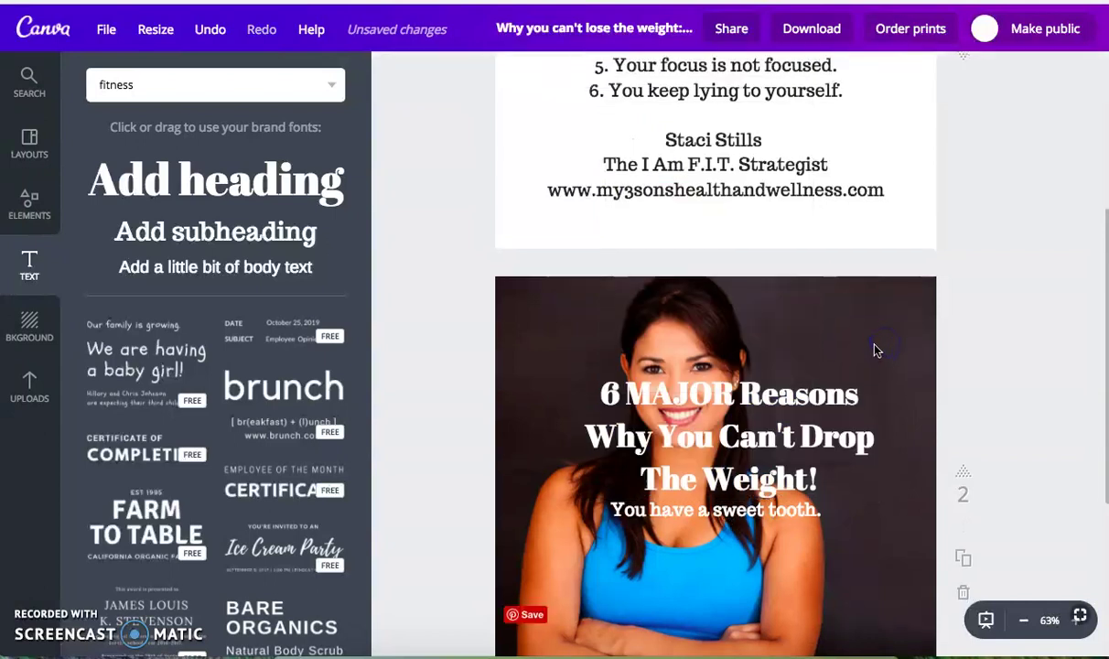
Separate the two texts on page 2 by moving the heading up over the face and the sweet tooth line below it
{"action": "scroll", "coordinate": [826, 347], "scroll_direction": "down", "scroll_amount": 3}
{"action": "left_click_drag", "start_coordinate": [788, 332], "coordinate": [800, 399]}
{"action": "left_click_drag", "start_coordinate": [783, 257], "coordinate": [754, 211]}
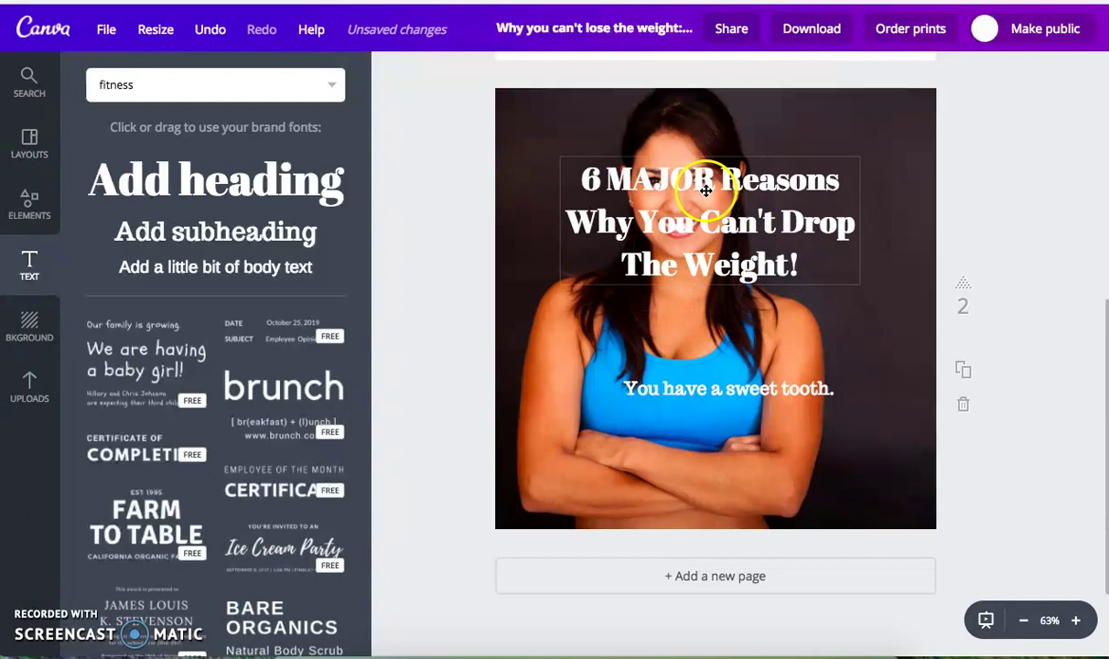
{"action": "left_click_drag", "start_coordinate": [710, 389], "coordinate": [688, 357]}
Insert the number "1." in front of "You have a sweet tooth." on page 2
{"action": "left_click", "coordinate": [618, 354]}
{"action": "left_click", "coordinate": [618, 353]}
{"action": "left_click", "coordinate": [620, 353]}
{"action": "left_click", "coordinate": [619, 353]}
{"action": "type", "text": "1."}
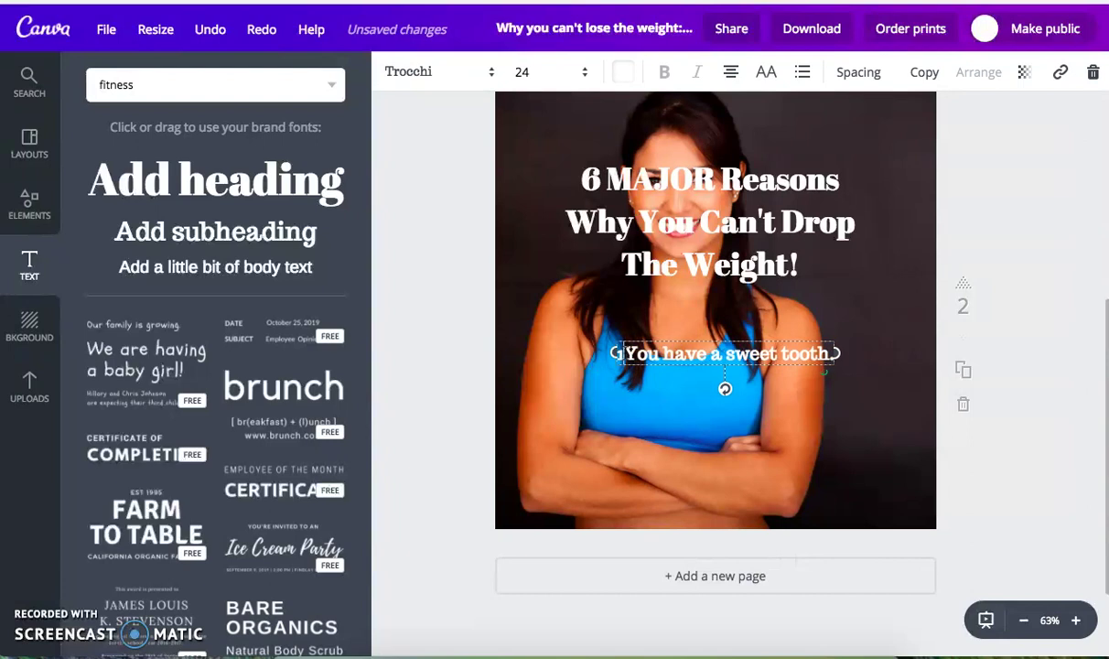
Set the sweet tooth line's font size to 42, shift it up, and narrow its box so it wraps onto two lines
{"action": "left_click", "coordinate": [523, 71]}
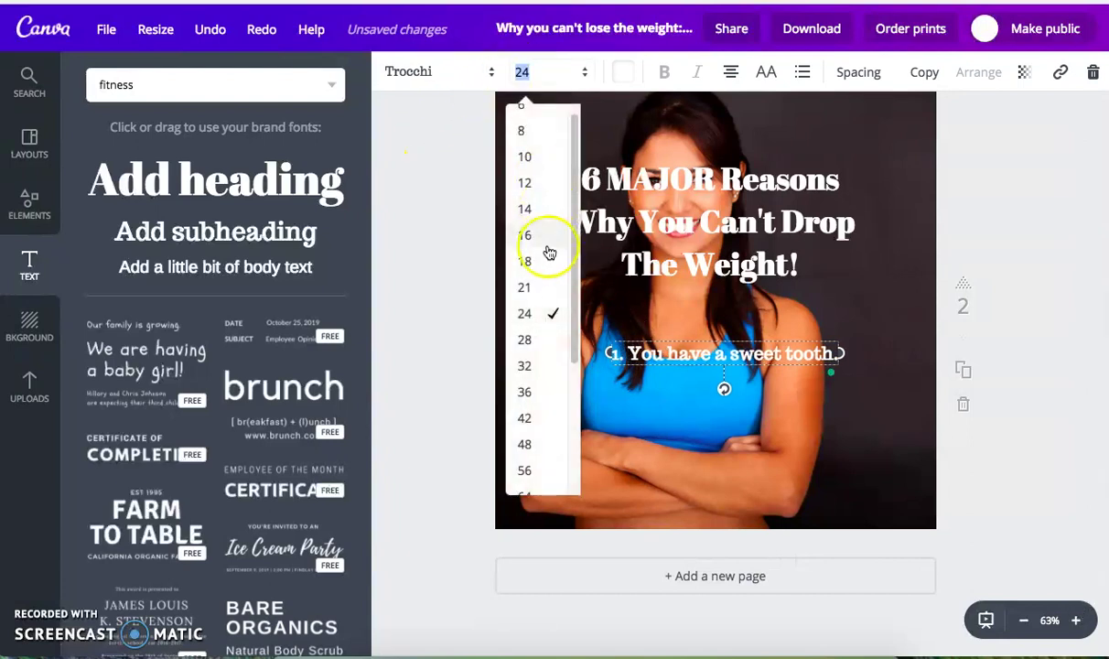
{"action": "left_click", "coordinate": [542, 419]}
{"action": "left_click_drag", "start_coordinate": [818, 336], "coordinate": [810, 299]}
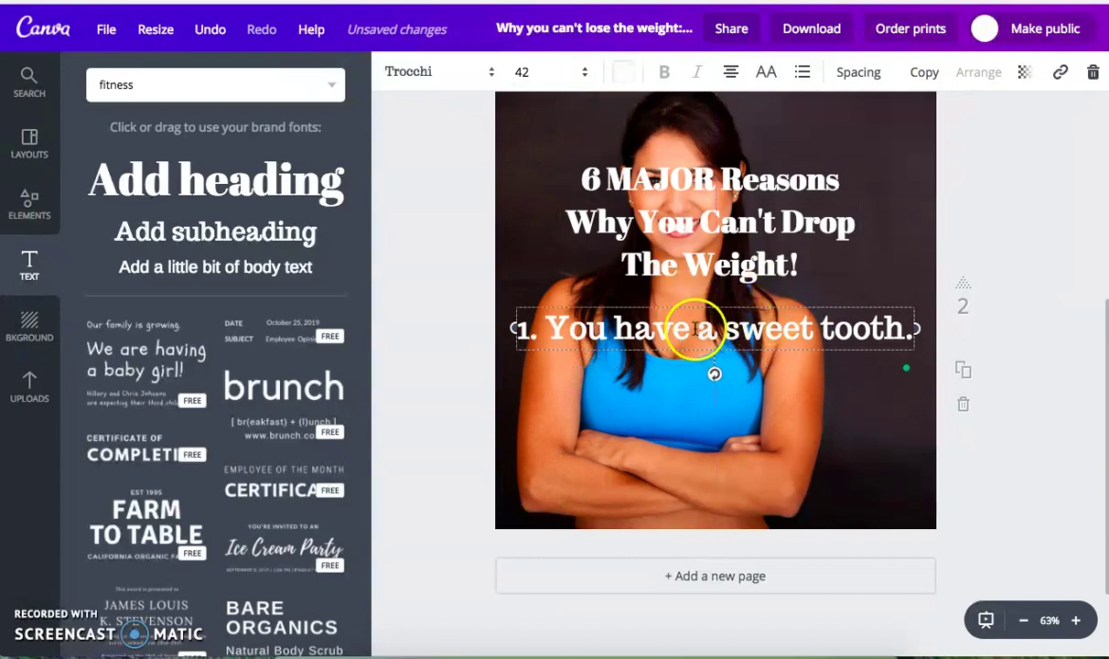
{"action": "left_click_drag", "start_coordinate": [918, 328], "coordinate": [816, 350]}
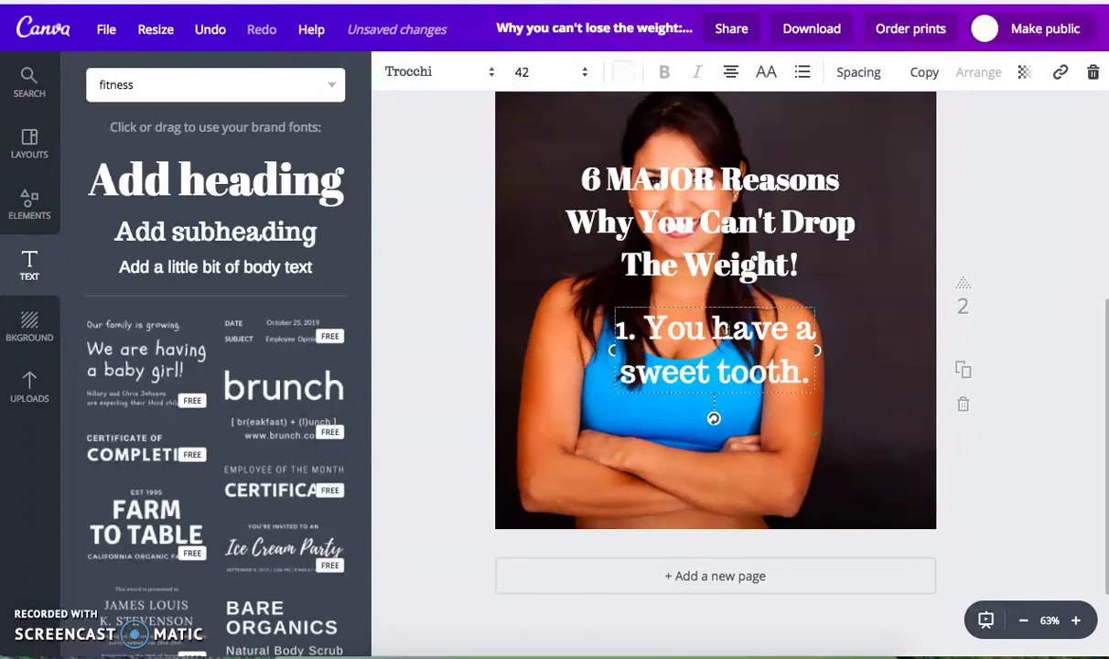
Set the page 2 heading's font size to 56 and move the heading up near the page's upper edge
{"action": "left_click", "coordinate": [703, 218]}
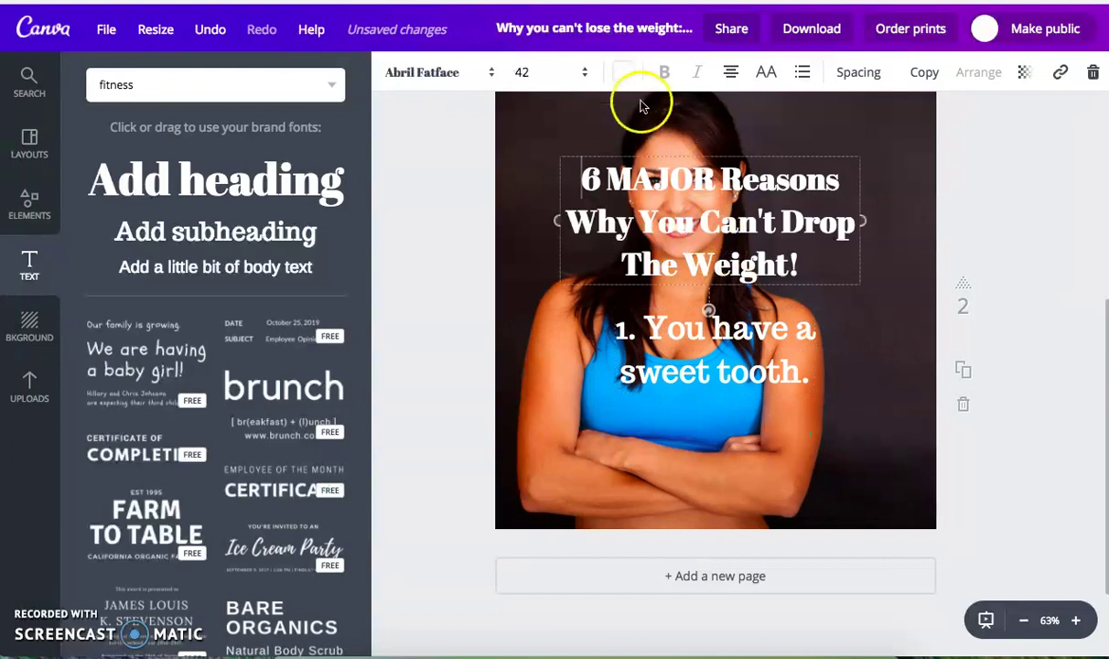
{"action": "left_click", "coordinate": [569, 73]}
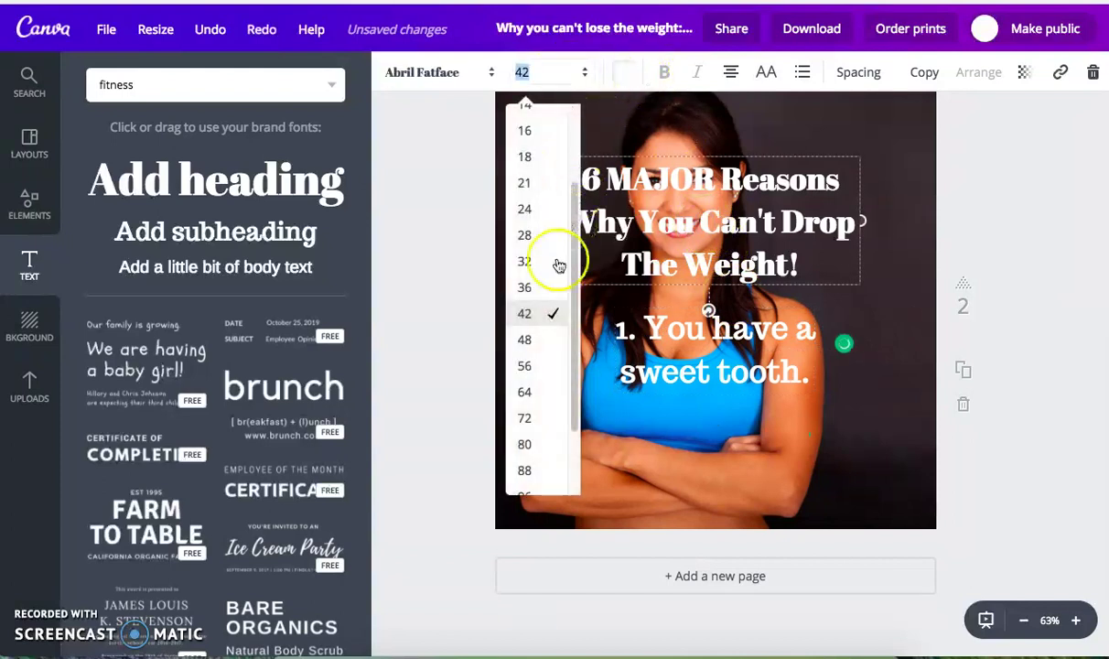
{"action": "left_click", "coordinate": [542, 364]}
{"action": "scroll", "coordinate": [767, 354], "scroll_direction": "down", "scroll_amount": 1}
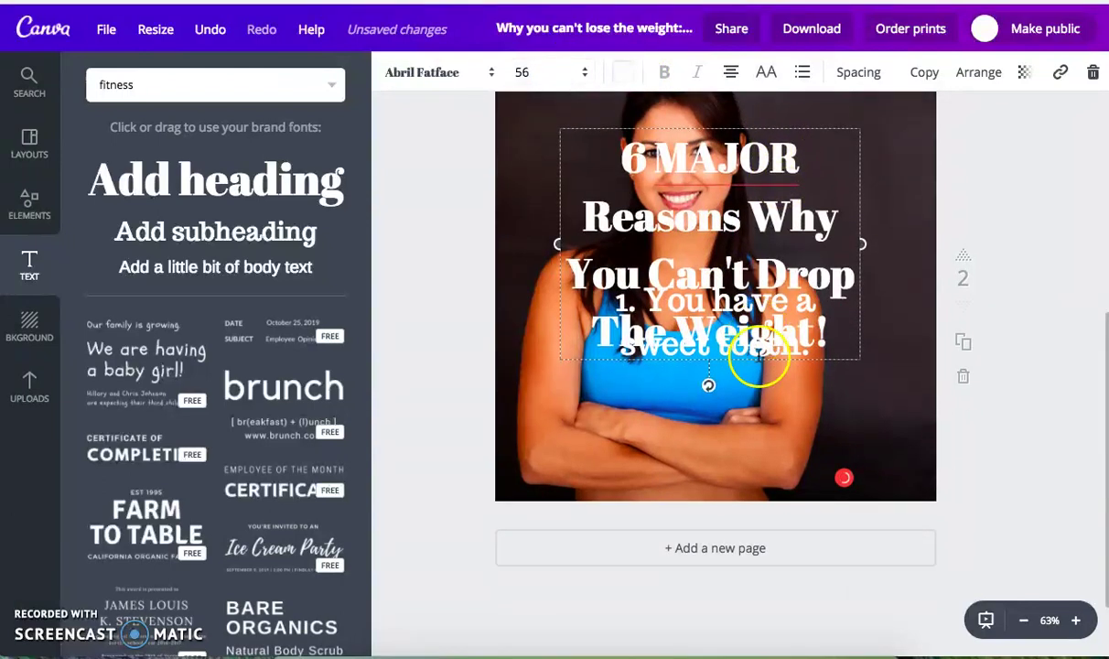
{"action": "scroll", "coordinate": [755, 280], "scroll_direction": "up", "scroll_amount": 3}
{"action": "mouse_move", "coordinate": [756, 300]}
{"action": "left_click_drag", "start_coordinate": [742, 247], "coordinate": [735, 189]}
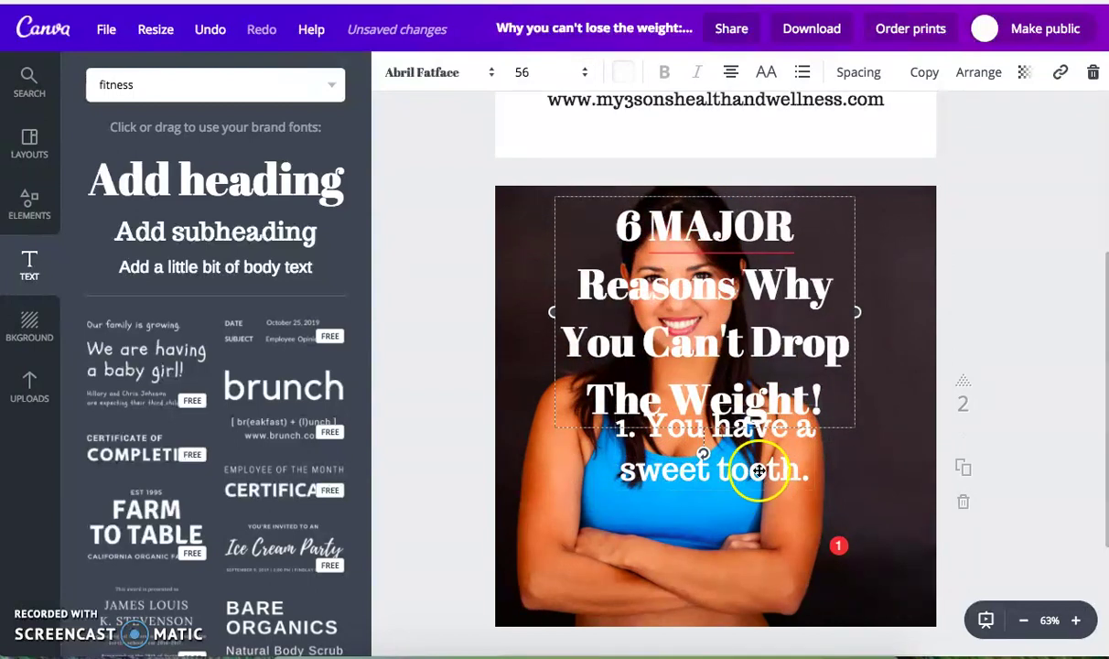
Widen the heading box on both sides so the text fits on three lines, and centre it on the page
{"action": "left_click_drag", "start_coordinate": [876, 310], "coordinate": [915, 307]}
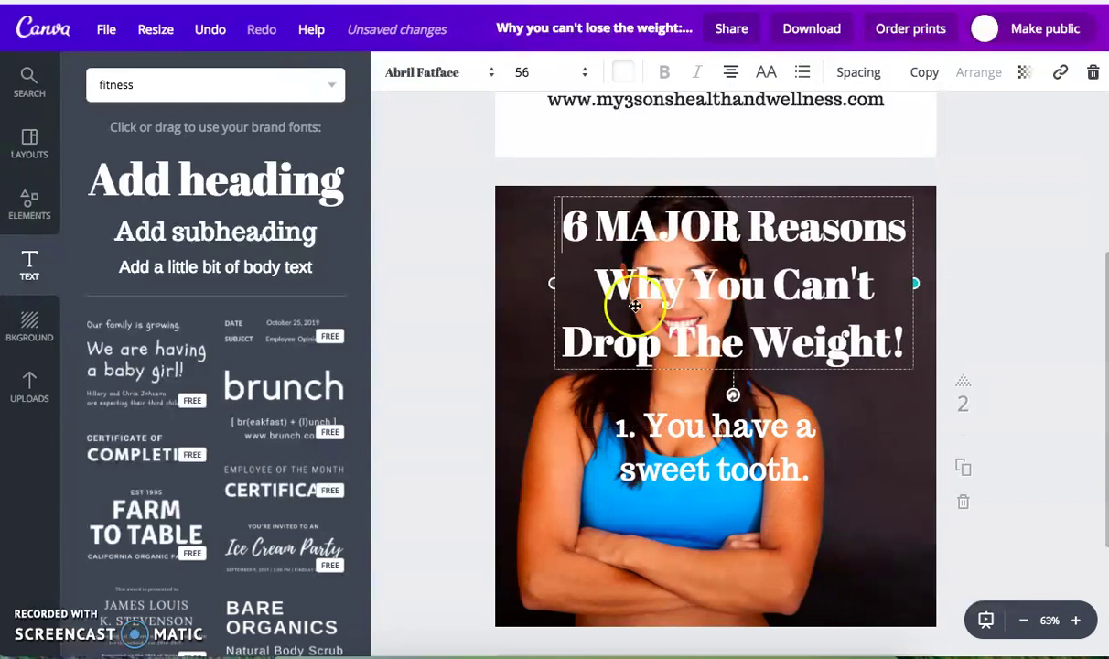
{"action": "left_click_drag", "start_coordinate": [543, 286], "coordinate": [519, 287]}
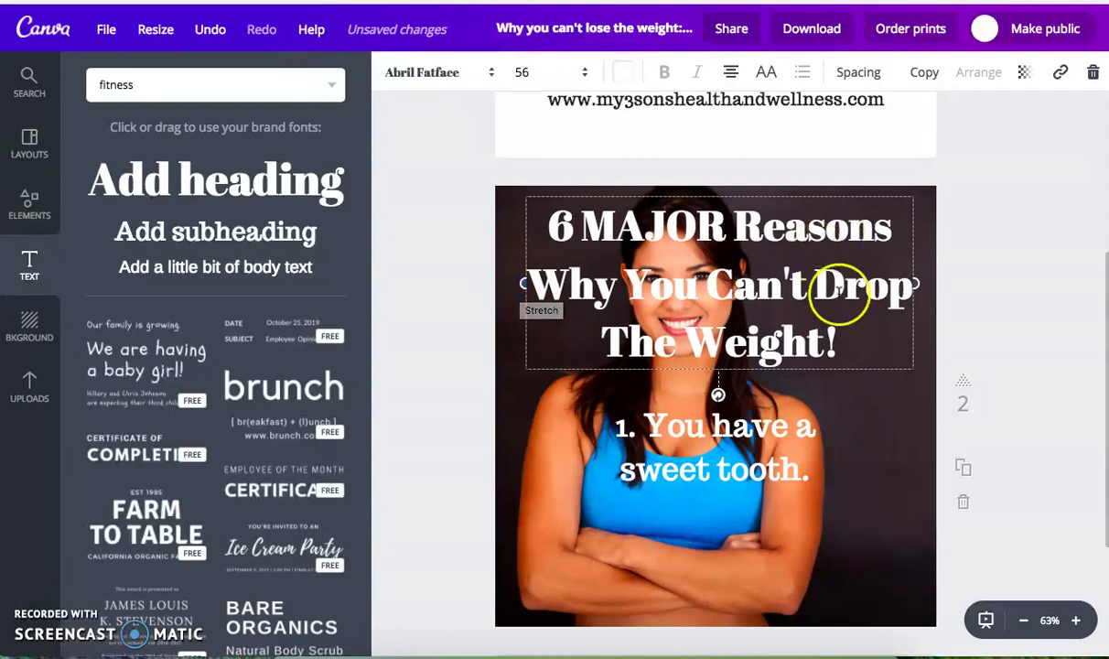
{"action": "left_click_drag", "start_coordinate": [814, 194], "coordinate": [807, 201]}
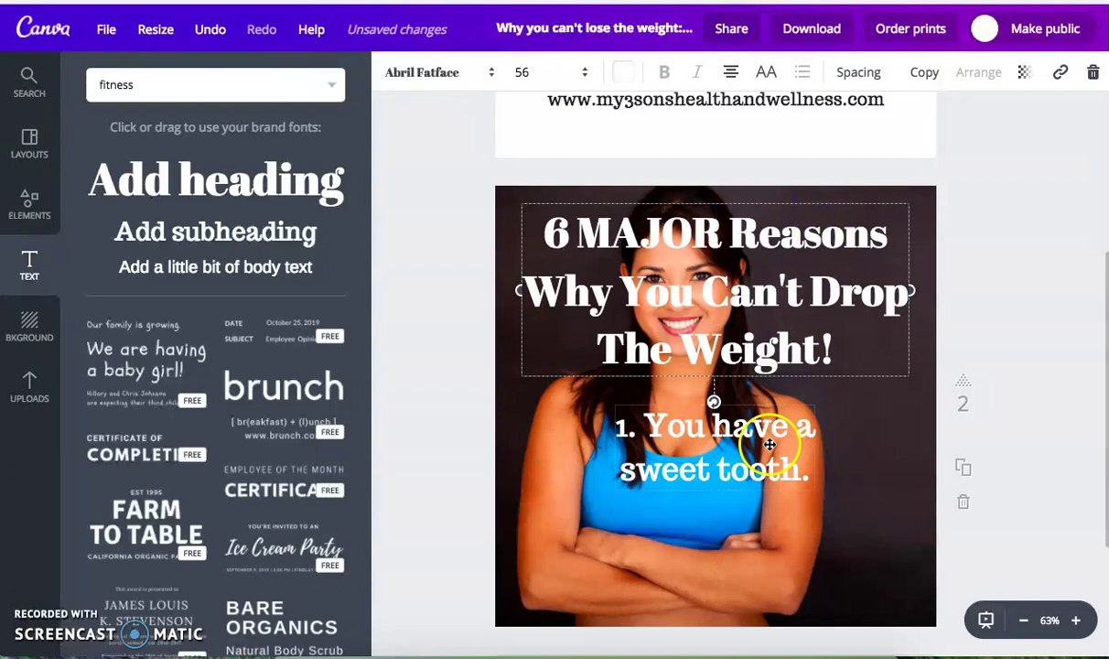
Widen the sweet tooth text box across the page so the sentence fits on one line, then trim its excess width
{"action": "left_click", "coordinate": [723, 450]}
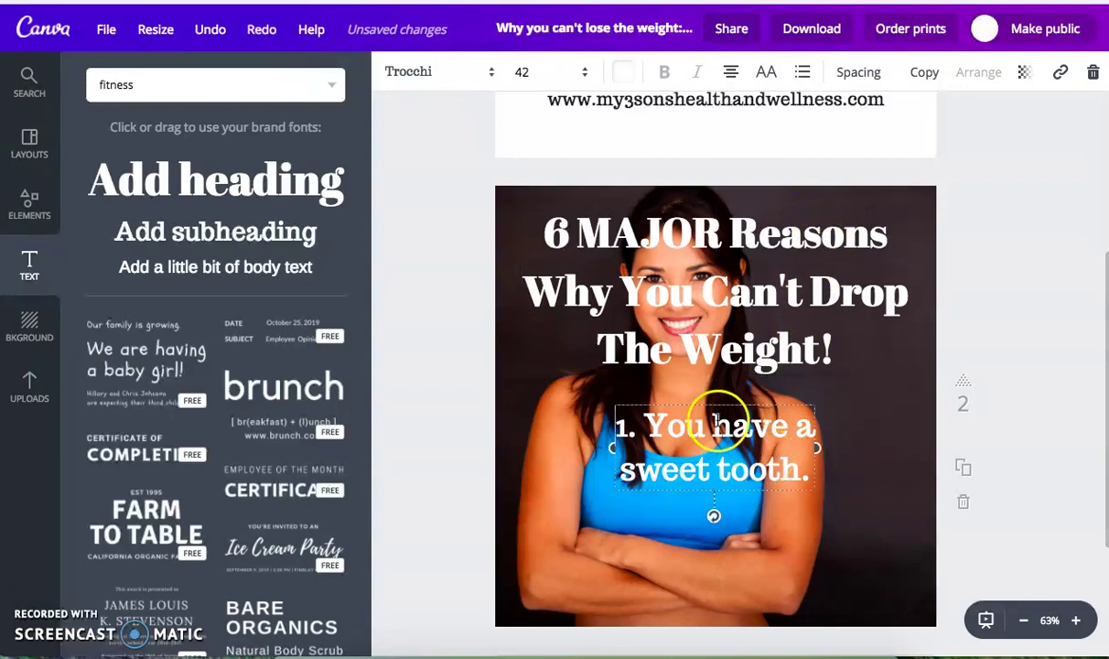
{"action": "left_click_drag", "start_coordinate": [824, 449], "coordinate": [883, 450]}
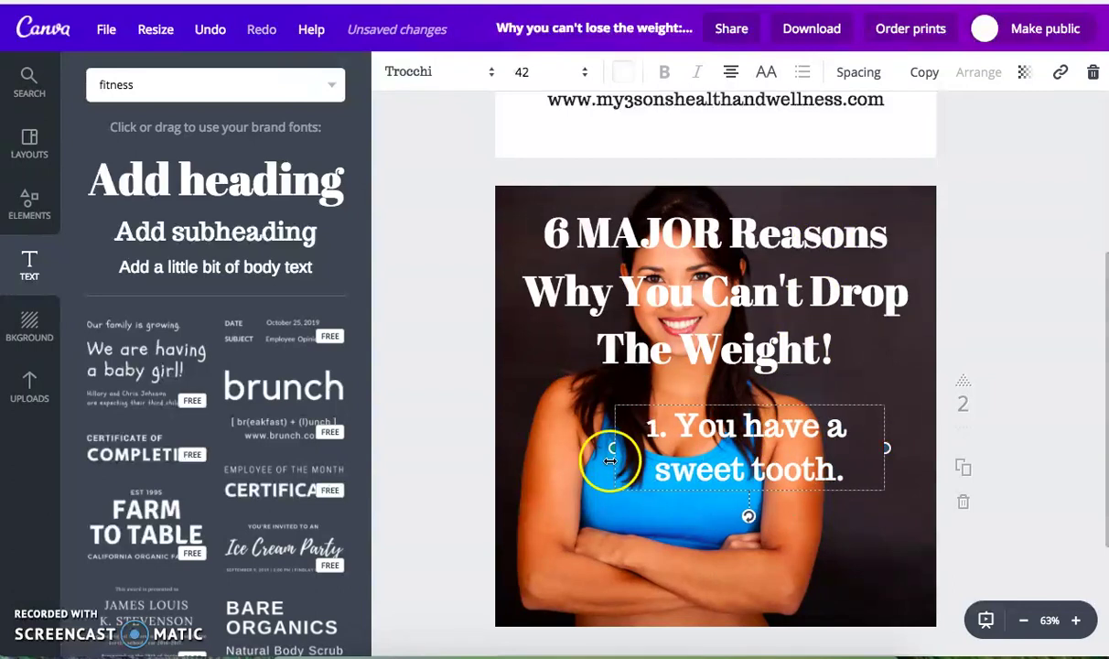
{"action": "left_click_drag", "start_coordinate": [612, 449], "coordinate": [488, 446]}
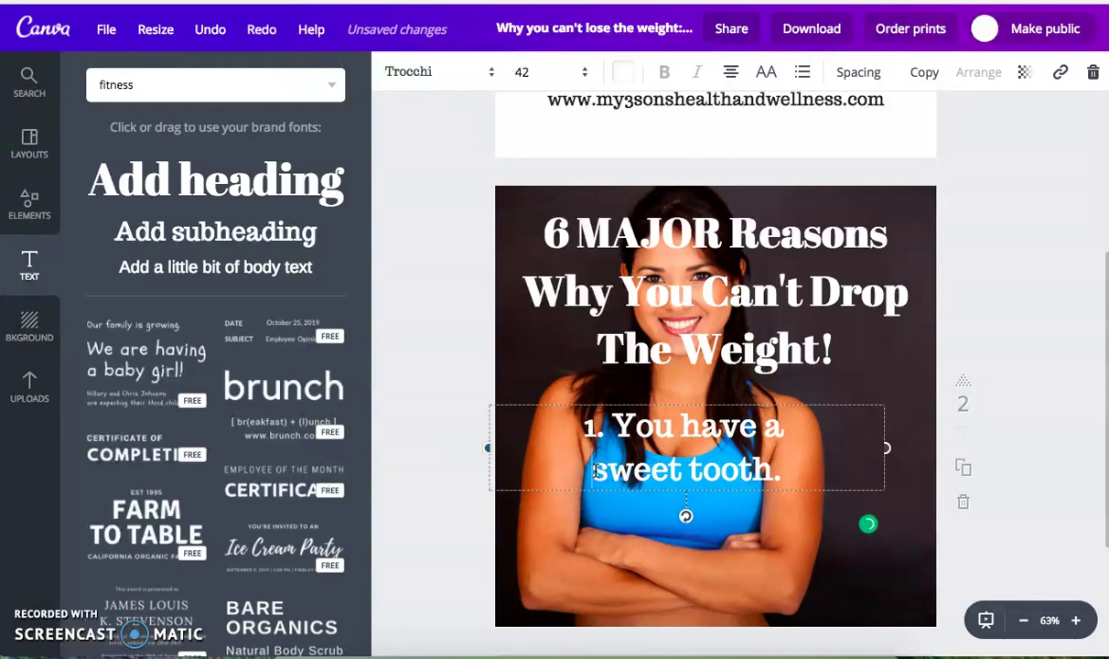
{"action": "left_click", "coordinate": [595, 470]}
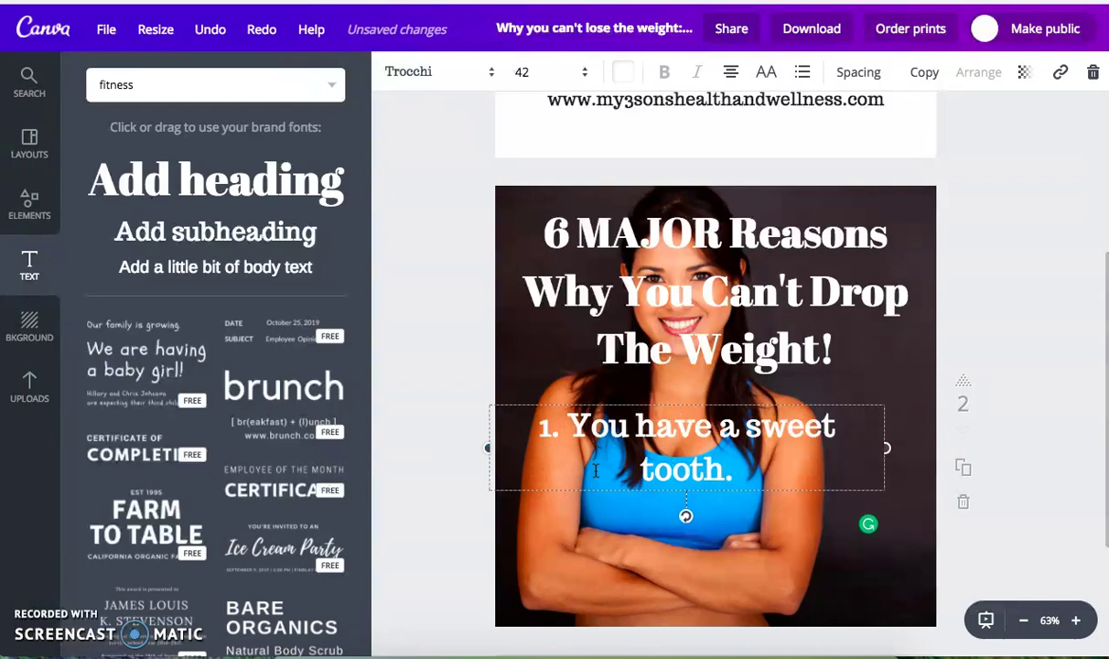
{"action": "left_click_drag", "start_coordinate": [885, 448], "coordinate": [940, 453]}
{"action": "mouse_move", "coordinate": [776, 402]}
{"action": "left_mouse_down"}
{"action": "mouse_move", "coordinate": [723, 414]}
{"action": "mouse_move", "coordinate": [783, 417]}
{"action": "left_mouse_up"}
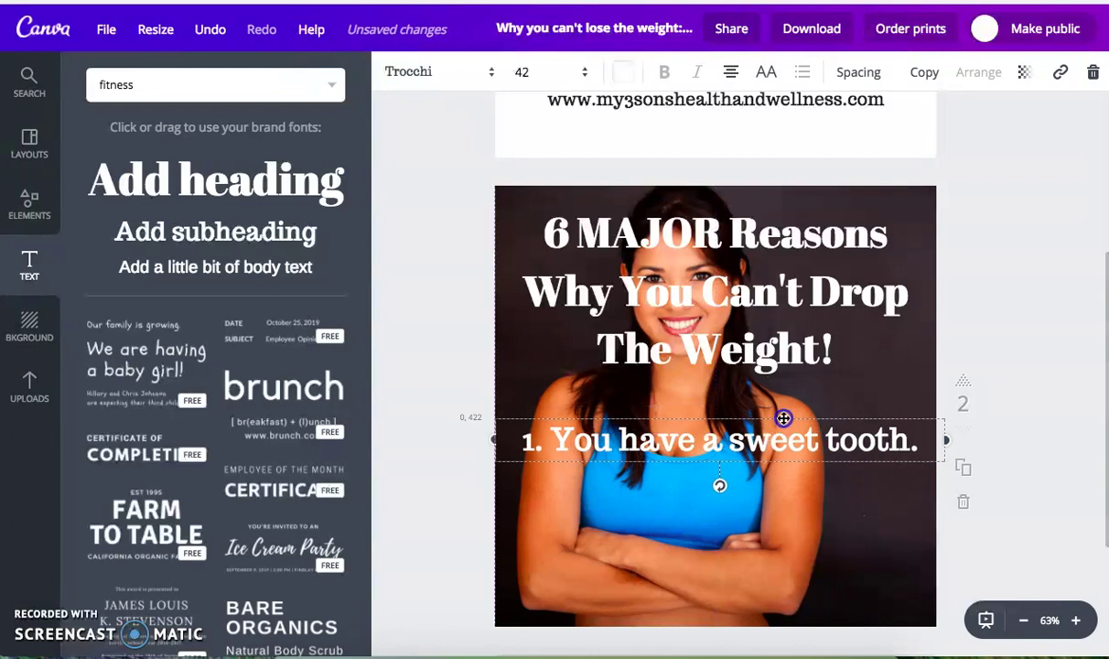
{"action": "left_click_drag", "start_coordinate": [945, 440], "coordinate": [905, 437]}
Shift the heading slightly down and centre the one-line sweet tooth text beneath it
{"action": "mouse_move", "coordinate": [768, 408]}
{"action": "left_mouse_down"}
{"action": "mouse_move", "coordinate": [785, 414]}
{"action": "mouse_move", "coordinate": [785, 448]}
{"action": "mouse_move", "coordinate": [777, 427]}
{"action": "left_mouse_up"}
{"action": "left_click_drag", "start_coordinate": [764, 325], "coordinate": [768, 342]}
{"action": "left_click_drag", "start_coordinate": [775, 460], "coordinate": [785, 444]}
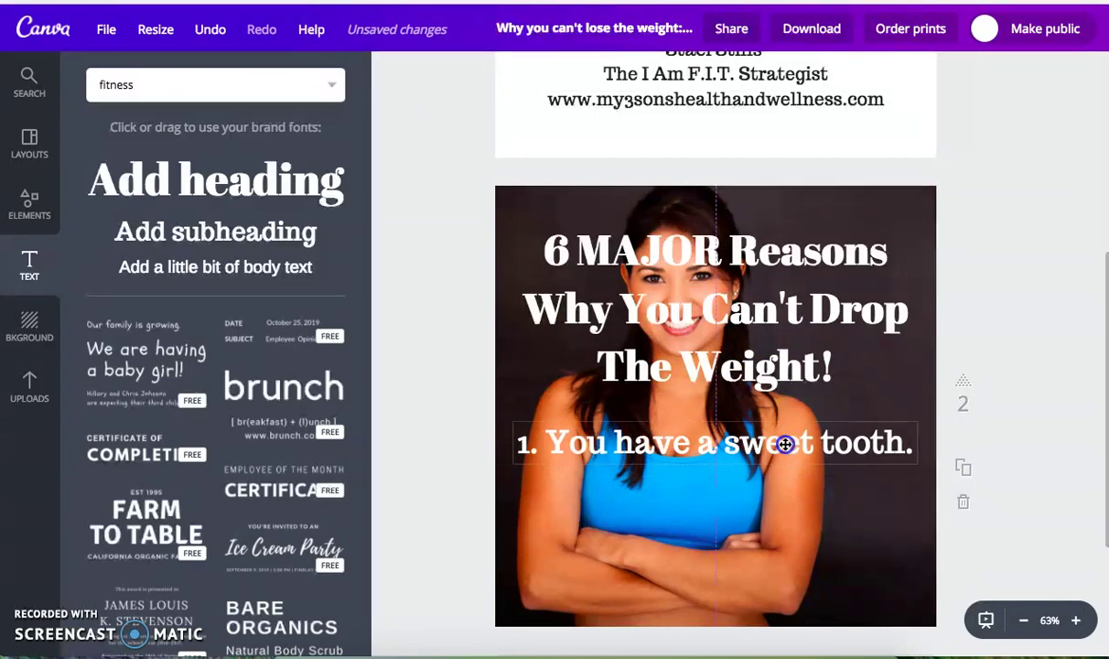
Break the sweet tooth text onto a second line before "sweet", narrow its box, and centre it under the heading
{"action": "left_click", "coordinate": [725, 440]}
{"action": "left_click", "coordinate": [776, 496]}
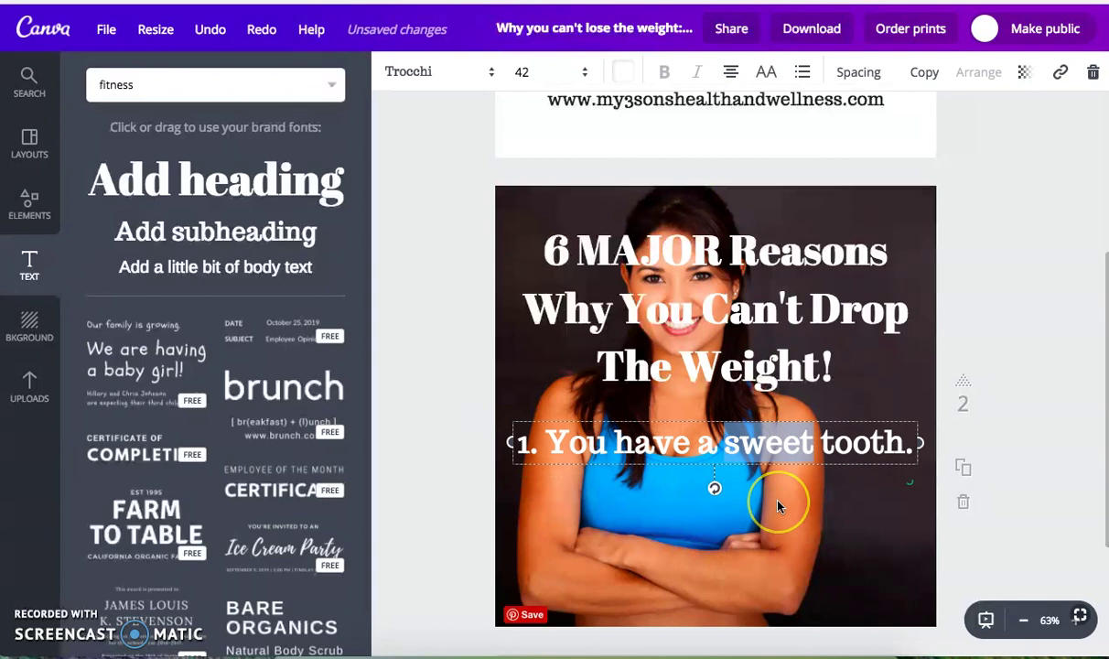
{"action": "key", "text": "Return"}
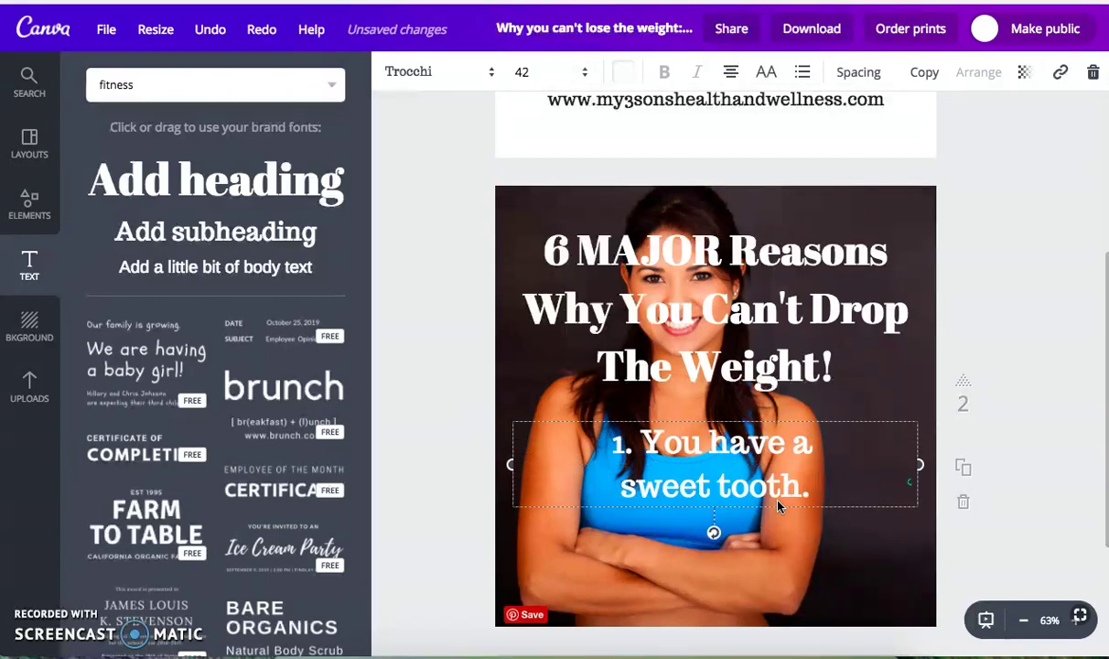
{"action": "left_click", "coordinate": [762, 485]}
{"action": "left_click_drag", "start_coordinate": [920, 464], "coordinate": [785, 464]}
{"action": "left_click_drag", "start_coordinate": [681, 418], "coordinate": [748, 425]}
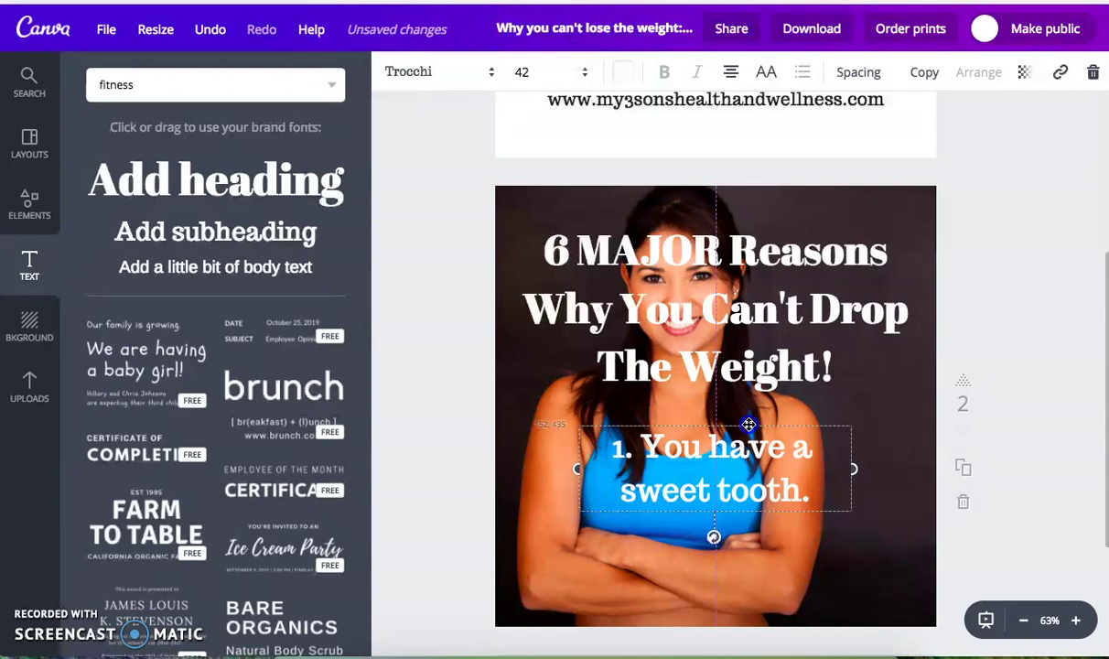
Fine-tune the layout by moving the heading slightly up, centred on the page, and nudging the sweet tooth text down
{"action": "left_click_drag", "start_coordinate": [726, 307], "coordinate": [725, 267]}
{"action": "mouse_move", "coordinate": [734, 457]}
{"action": "left_mouse_down"}
{"action": "mouse_move", "coordinate": [737, 387]}
{"action": "mouse_move", "coordinate": [742, 465]}
{"action": "left_mouse_up"}
{"action": "left_click_drag", "start_coordinate": [748, 316], "coordinate": [742, 319]}
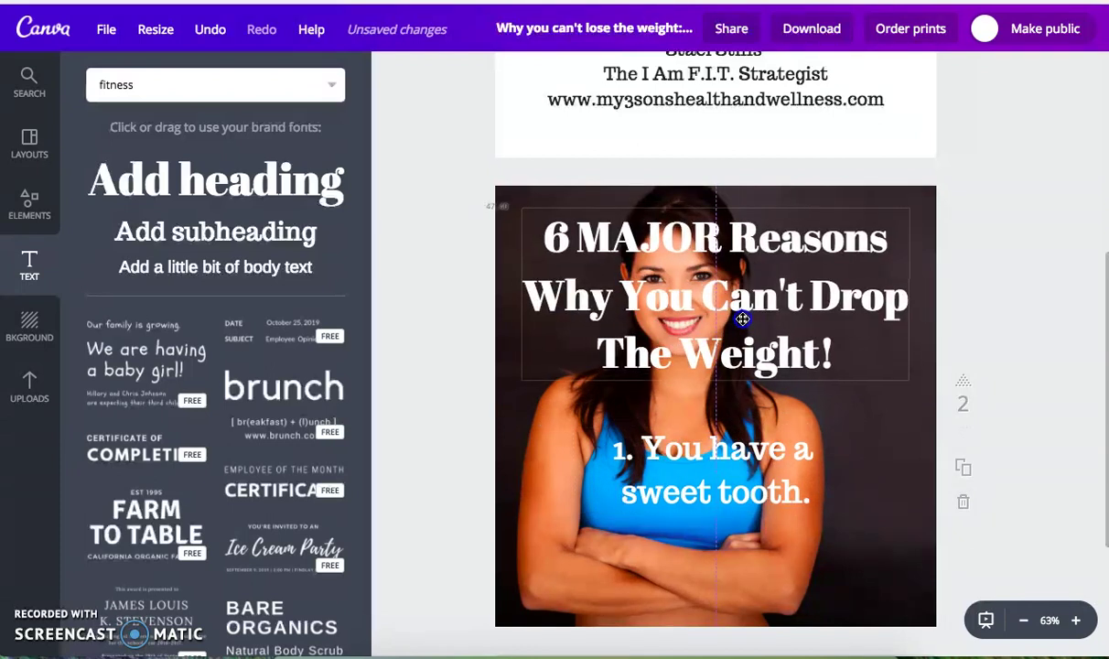
Browse the existing fitness search results and add the photo of the woman on the elliptical machine to page 2
{"action": "left_click", "coordinate": [892, 416]}
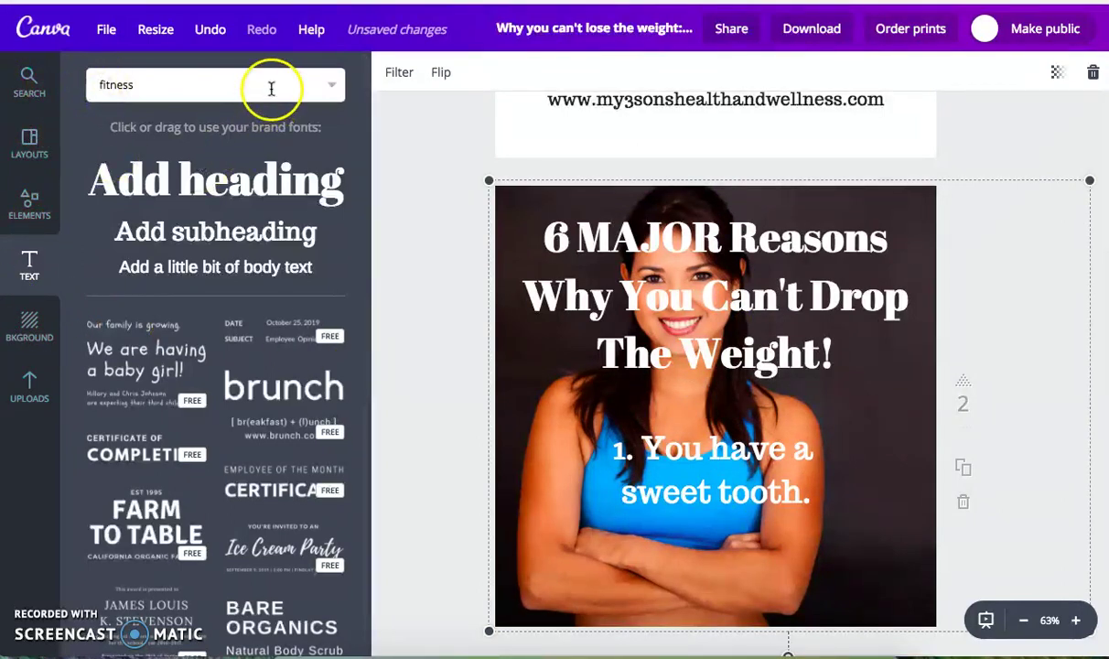
{"action": "left_click", "coordinate": [27, 380]}
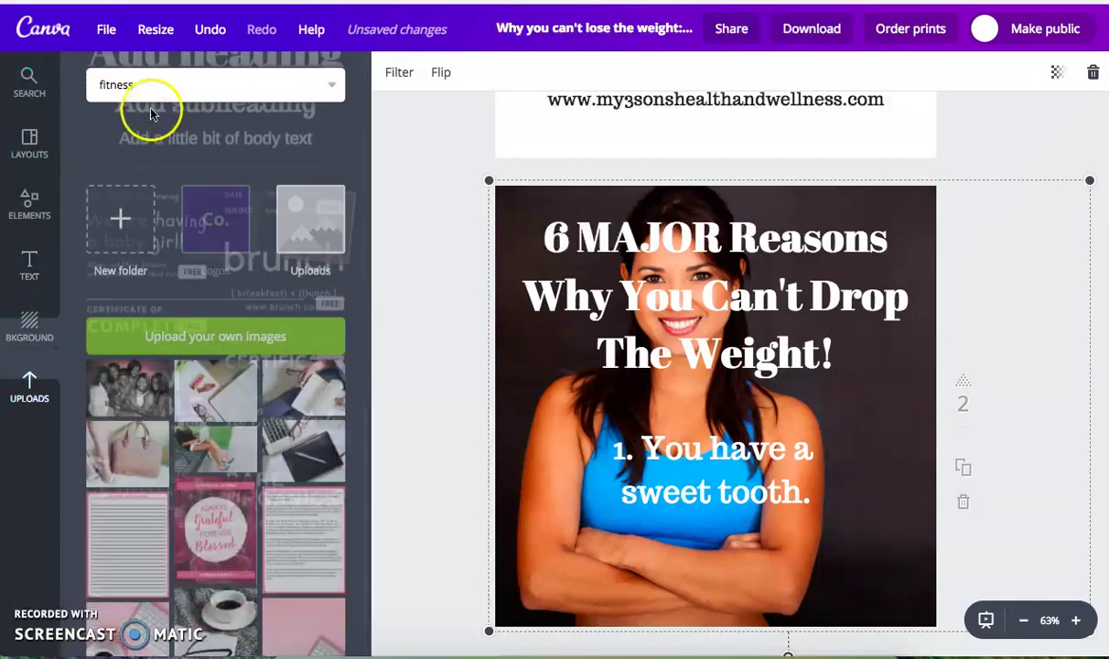
{"action": "left_click", "coordinate": [244, 77]}
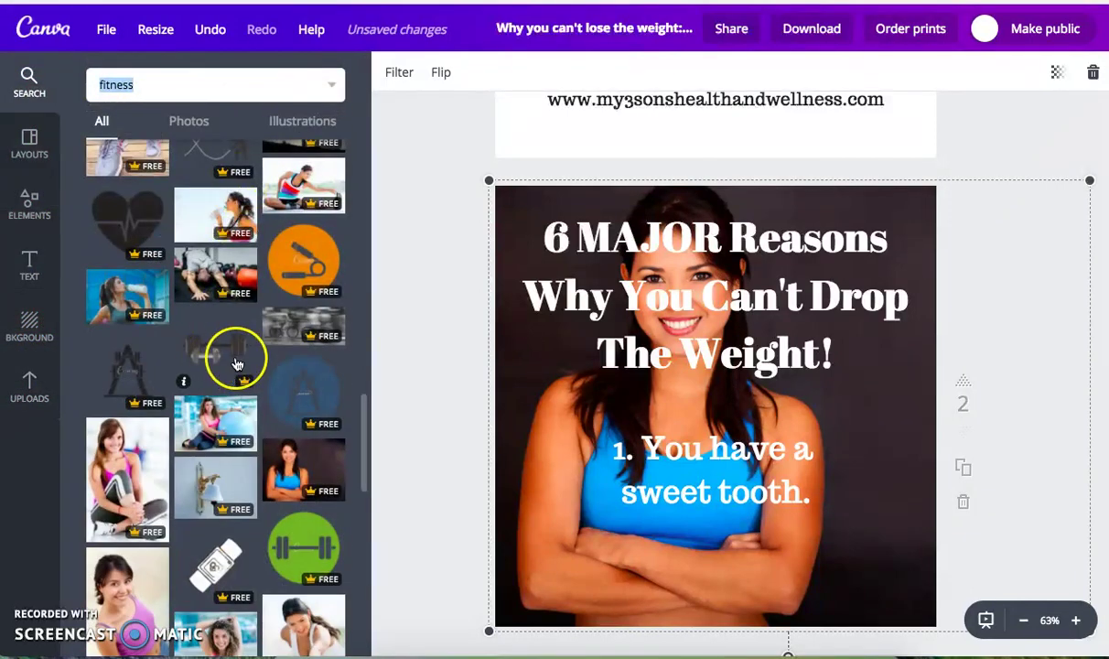
{"action": "scroll", "coordinate": [236, 385], "scroll_direction": "down", "scroll_amount": 2}
{"action": "scroll", "coordinate": [236, 385], "scroll_direction": "down", "scroll_amount": 5}
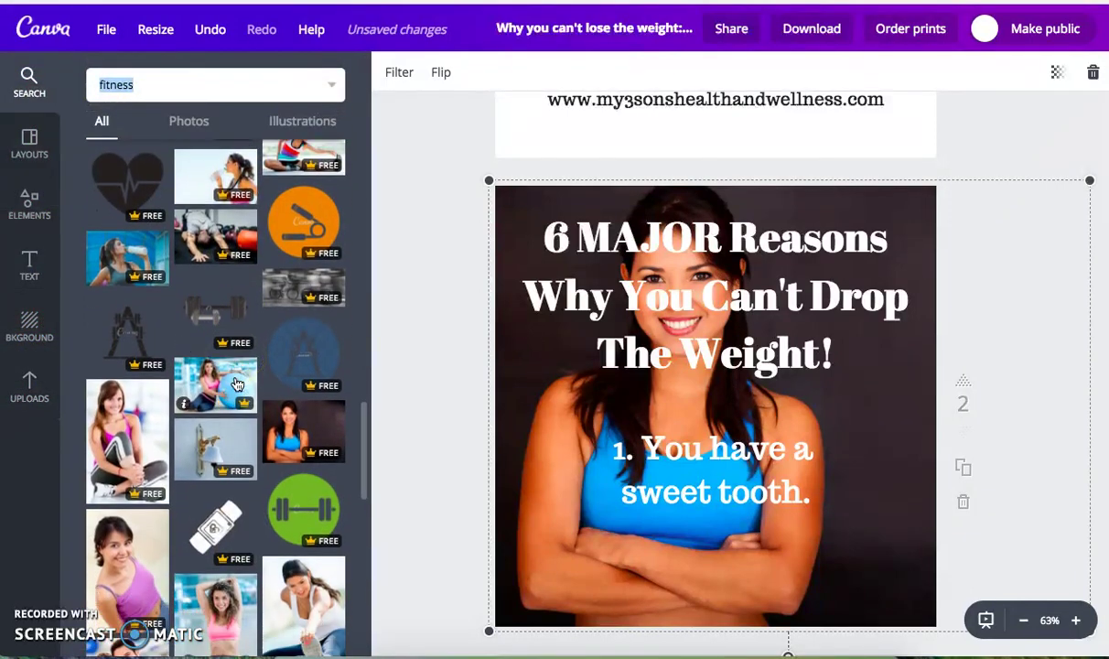
{"action": "scroll", "coordinate": [236, 384], "scroll_direction": "down", "scroll_amount": 1}
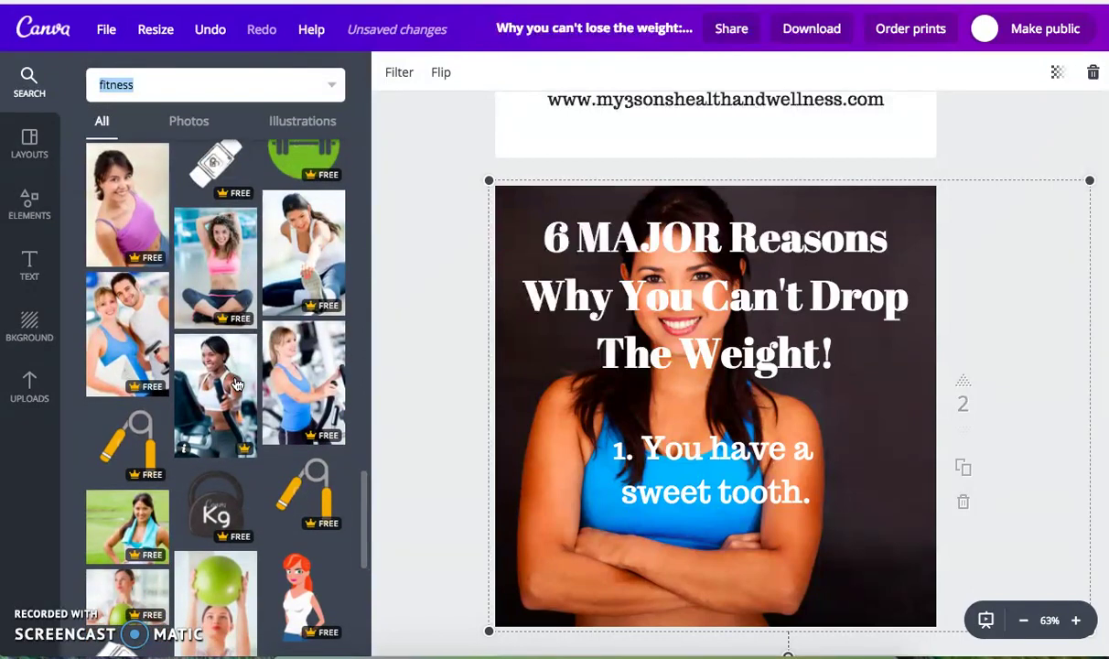
{"action": "left_click", "coordinate": [211, 384]}
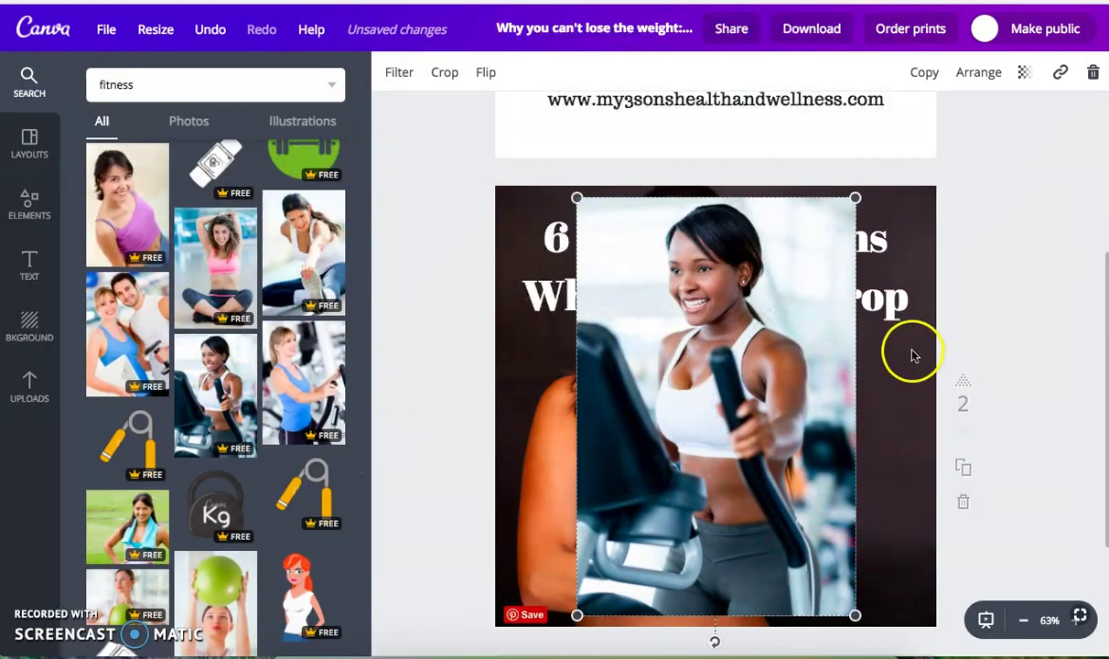
{"action": "left_click", "coordinate": [926, 419]}
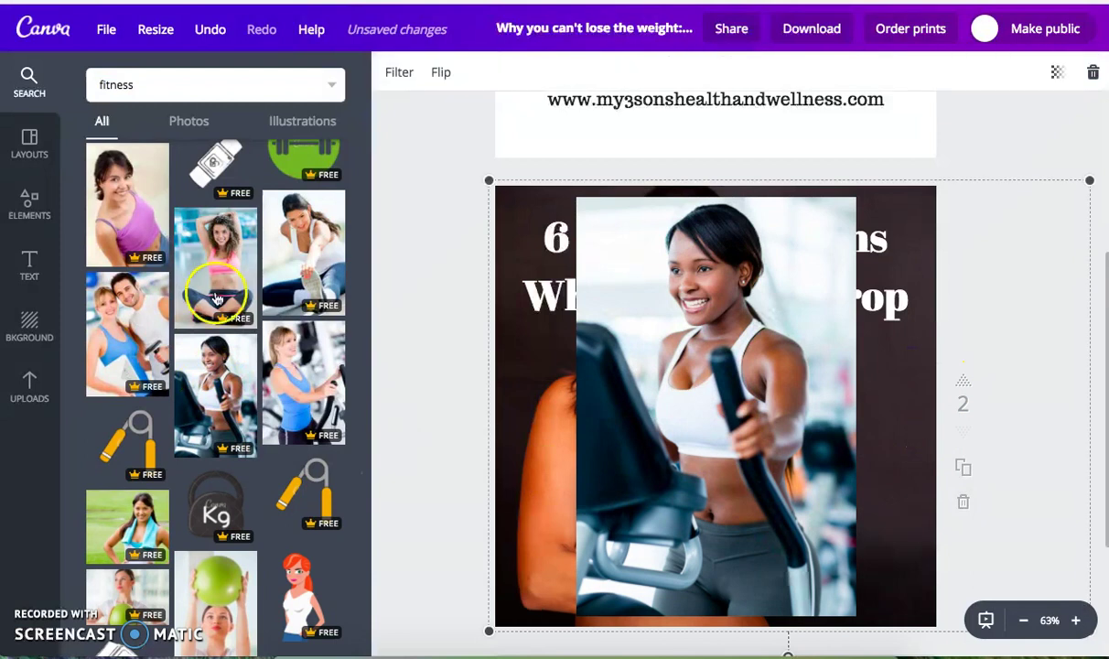
Search the image library for "healthy food" and look through the photos
{"action": "left_click", "coordinate": [150, 81]}
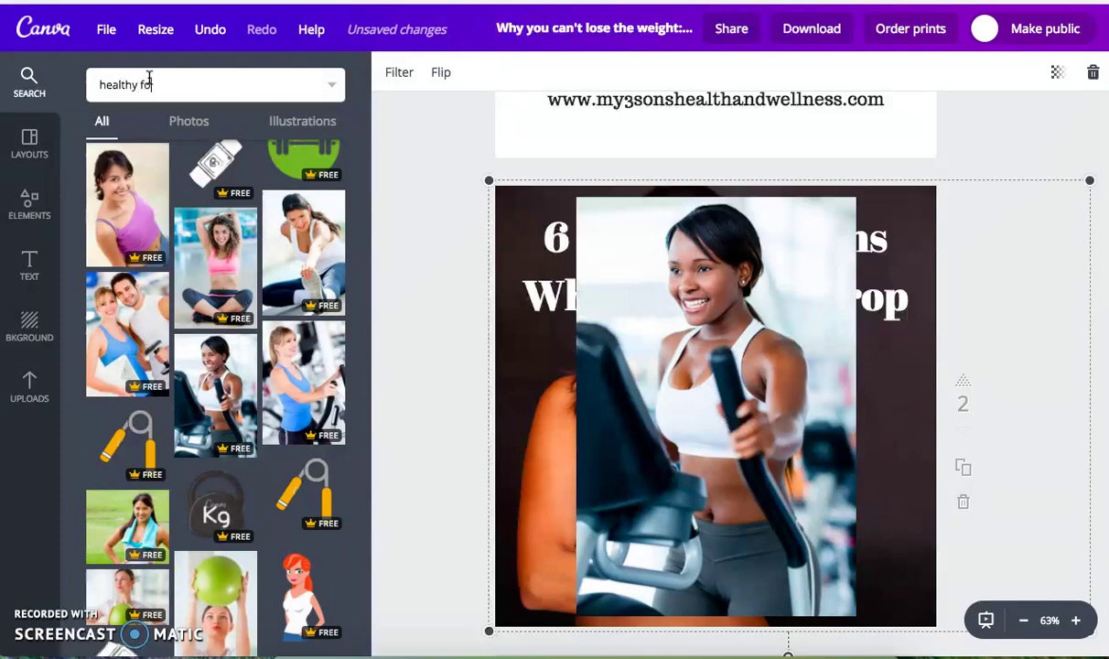
{"action": "type", "text": "od"}
{"action": "key", "text": "Return"}
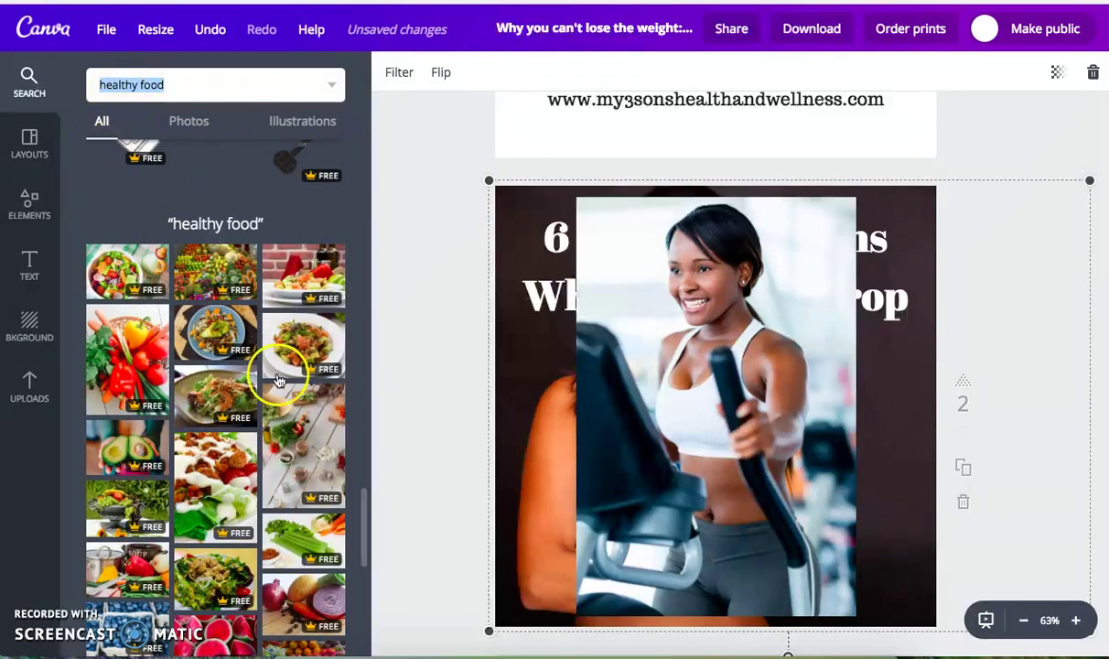
{"action": "scroll", "coordinate": [284, 366], "scroll_direction": "down", "scroll_amount": 3}
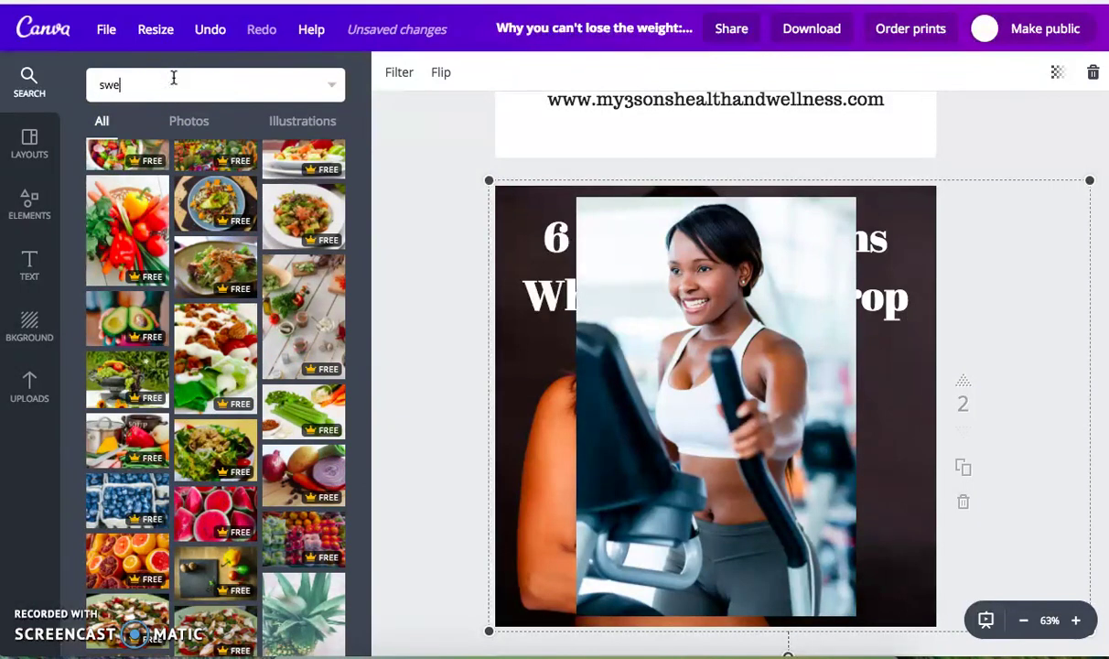
Search the image library for "sweet tooth" and look through the pictures for a suitable background
{"action": "key", "text": "Return"}
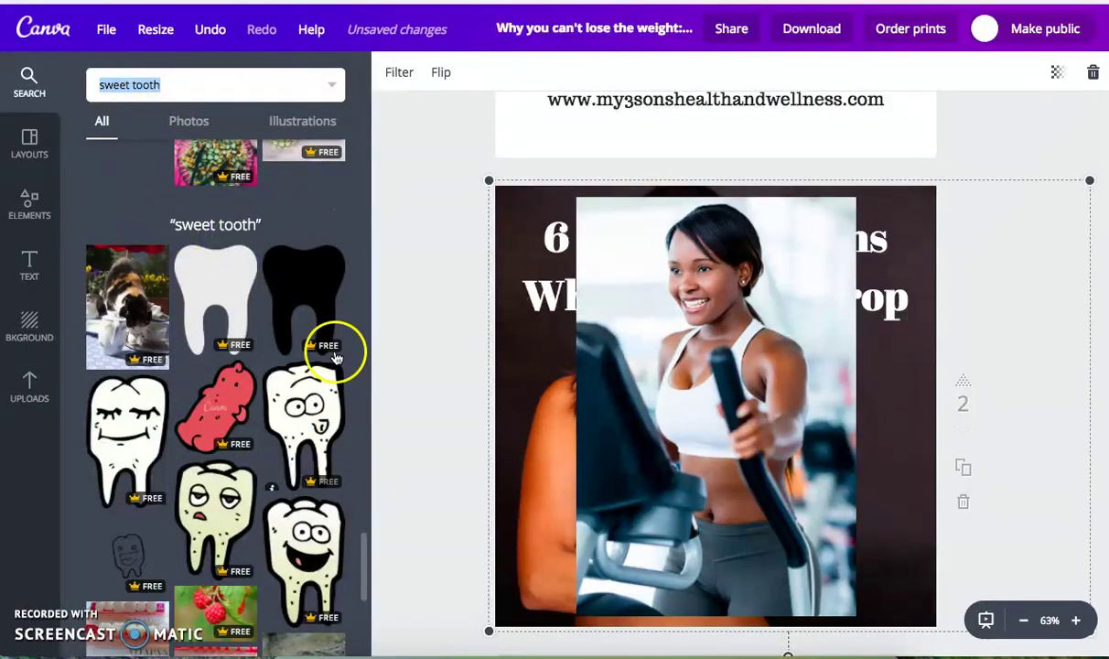
{"action": "scroll", "coordinate": [309, 302], "scroll_direction": "down", "scroll_amount": 3}
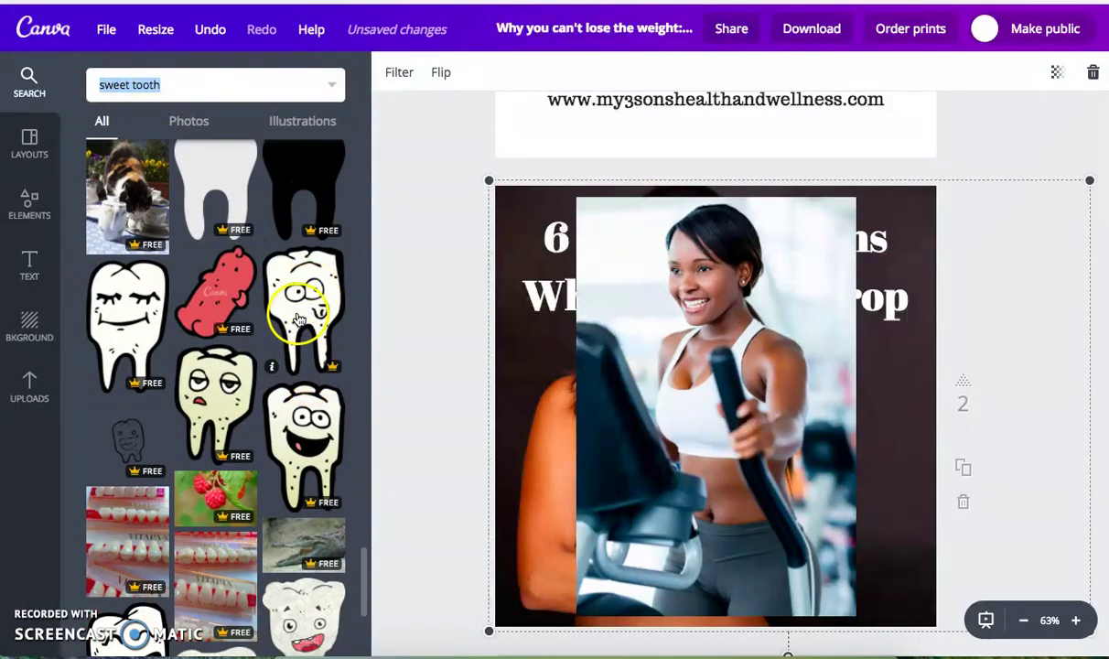
{"action": "scroll", "coordinate": [291, 316], "scroll_direction": "down", "scroll_amount": 10}
{"action": "scroll", "coordinate": [283, 318], "scroll_direction": "down", "scroll_amount": 12}
{"action": "scroll", "coordinate": [283, 319], "scroll_direction": "down", "scroll_amount": 12}
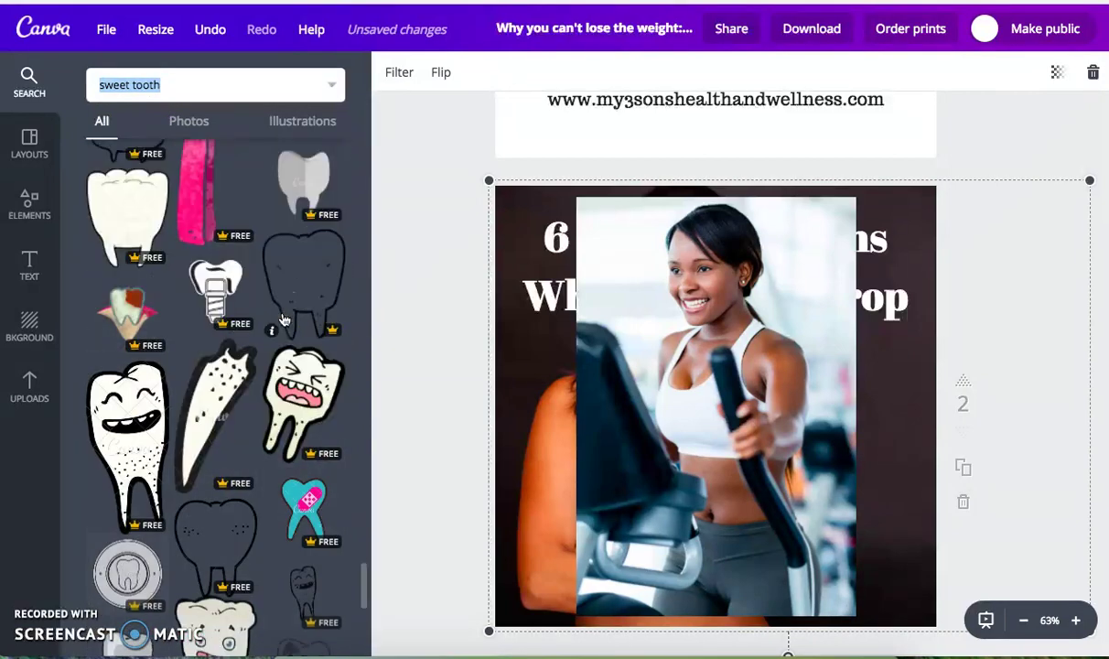
Search the image library for "sweets" and add the colourful cake pops photo to page 2
{"action": "left_click", "coordinate": [176, 82]}
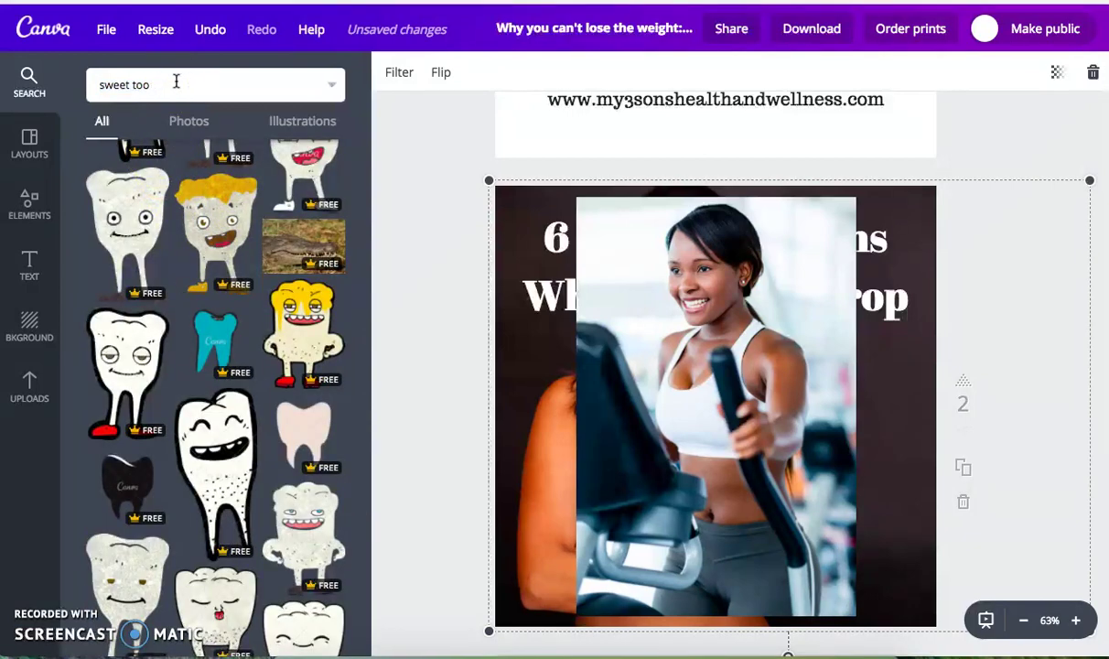
{"action": "key", "text": "Return"}
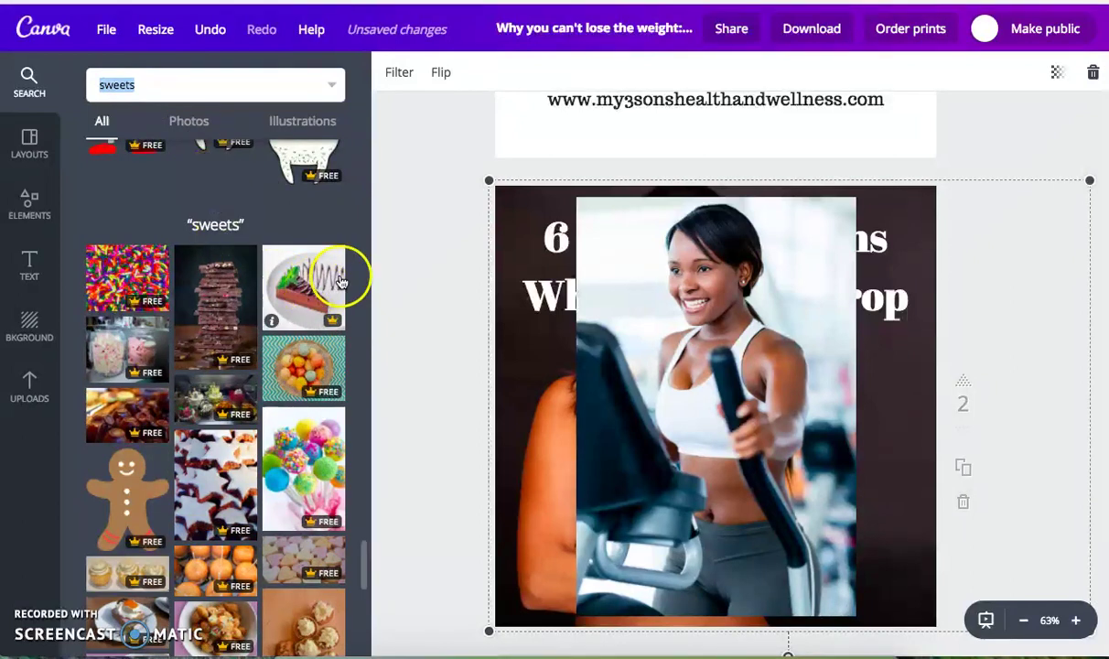
{"action": "scroll", "coordinate": [311, 252], "scroll_direction": "down", "scroll_amount": 1}
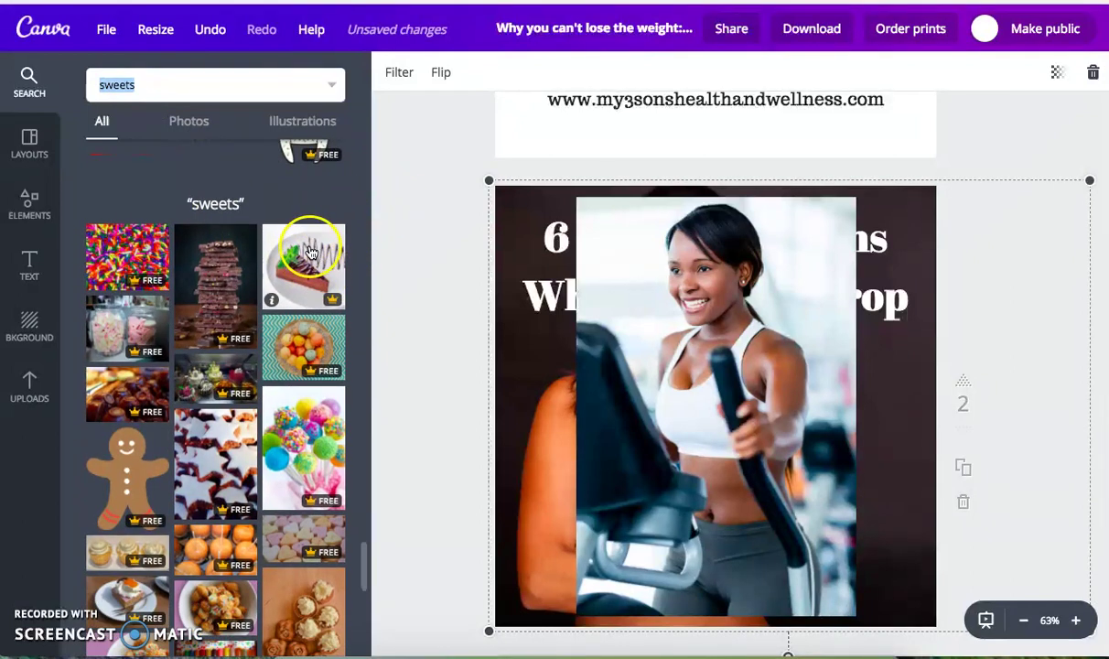
{"action": "left_click", "coordinate": [319, 464]}
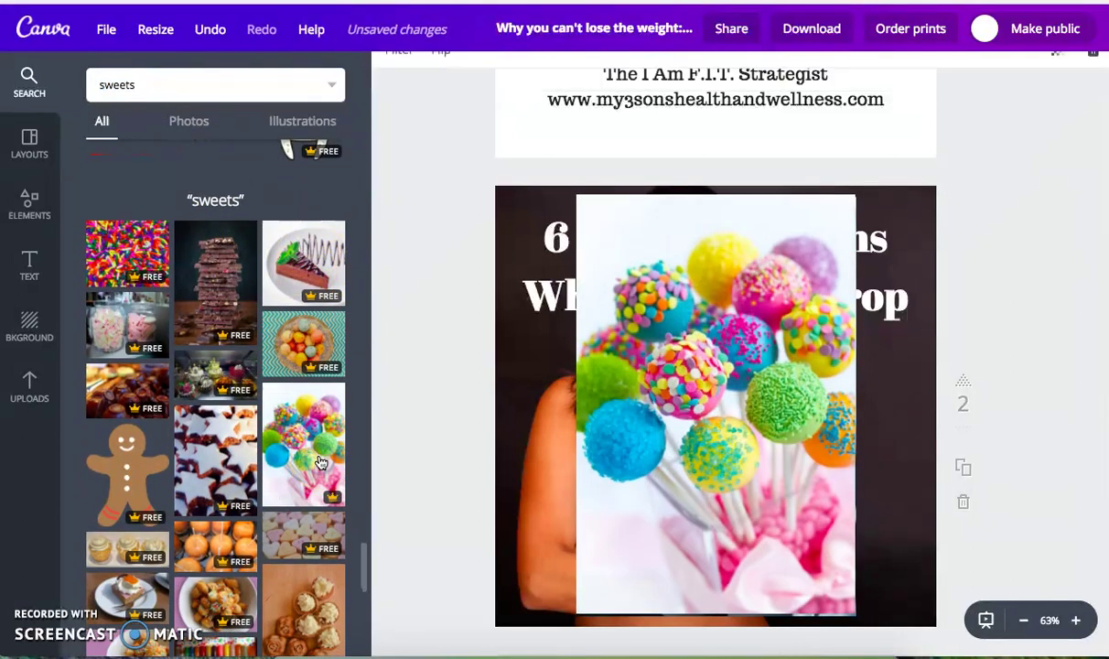
{"action": "left_click", "coordinate": [888, 448]}
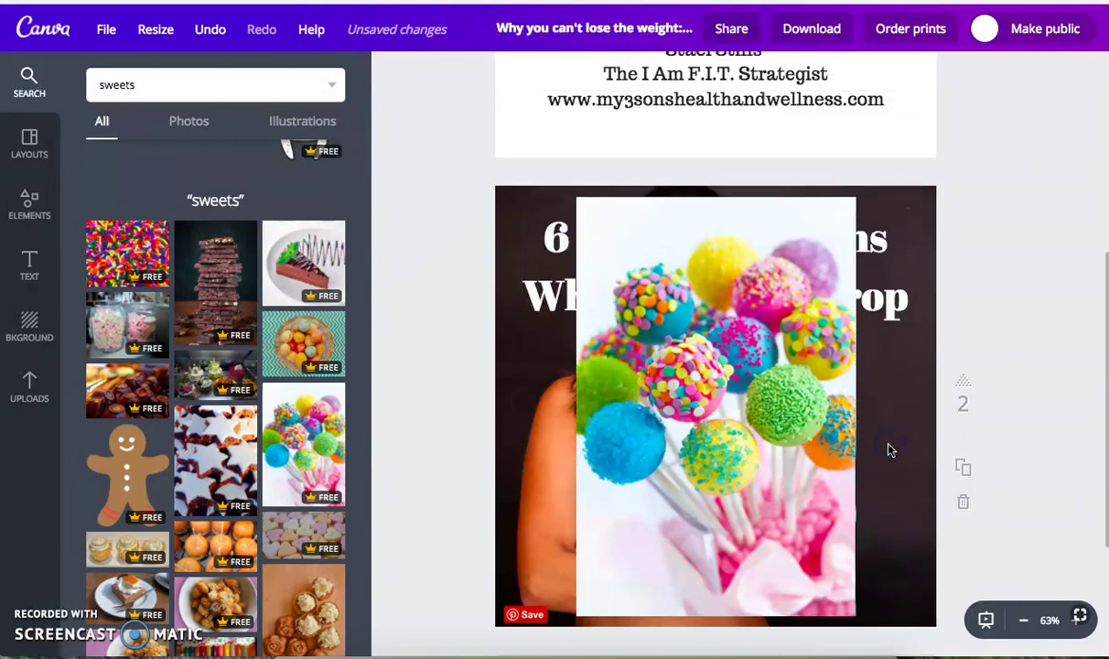
Delete the old background photo and the elliptical machine photo from page 2, moving the cake pops photo aside to reach them
{"action": "left_click", "coordinate": [904, 485]}
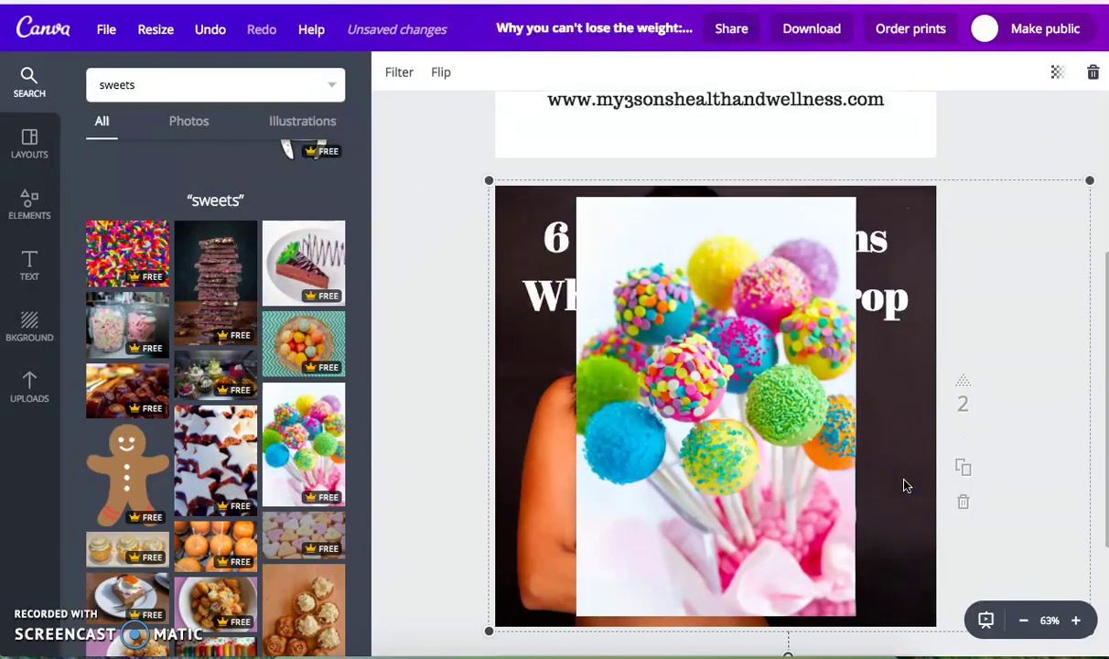
{"action": "key", "text": "Delete"}
{"action": "left_click_drag", "start_coordinate": [841, 456], "coordinate": [658, 466]}
{"action": "left_click", "coordinate": [819, 322]}
{"action": "key", "text": "Delete"}
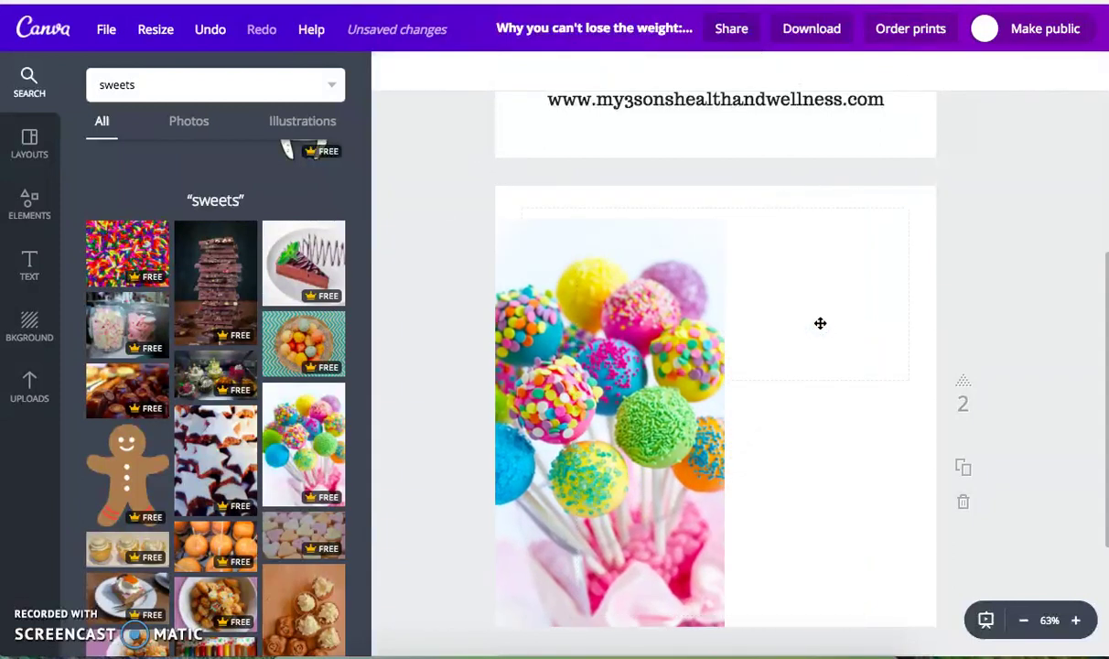
Enlarge and position the cake pops photo so it fills page 2 behind the heading and sweet tooth text
{"action": "left_click_drag", "start_coordinate": [599, 330], "coordinate": [641, 301]}
{"action": "left_click", "coordinate": [501, 223]}
{"action": "left_click_drag", "start_coordinate": [587, 233], "coordinate": [571, 246]}
{"action": "left_click_drag", "start_coordinate": [528, 198], "coordinate": [456, 183]}
{"action": "left_click_drag", "start_coordinate": [805, 612], "coordinate": [938, 654]}
{"action": "mouse_move", "coordinate": [861, 470]}
{"action": "left_mouse_down"}
{"action": "mouse_move", "coordinate": [874, 485]}
{"action": "mouse_move", "coordinate": [874, 466]}
{"action": "left_mouse_up"}
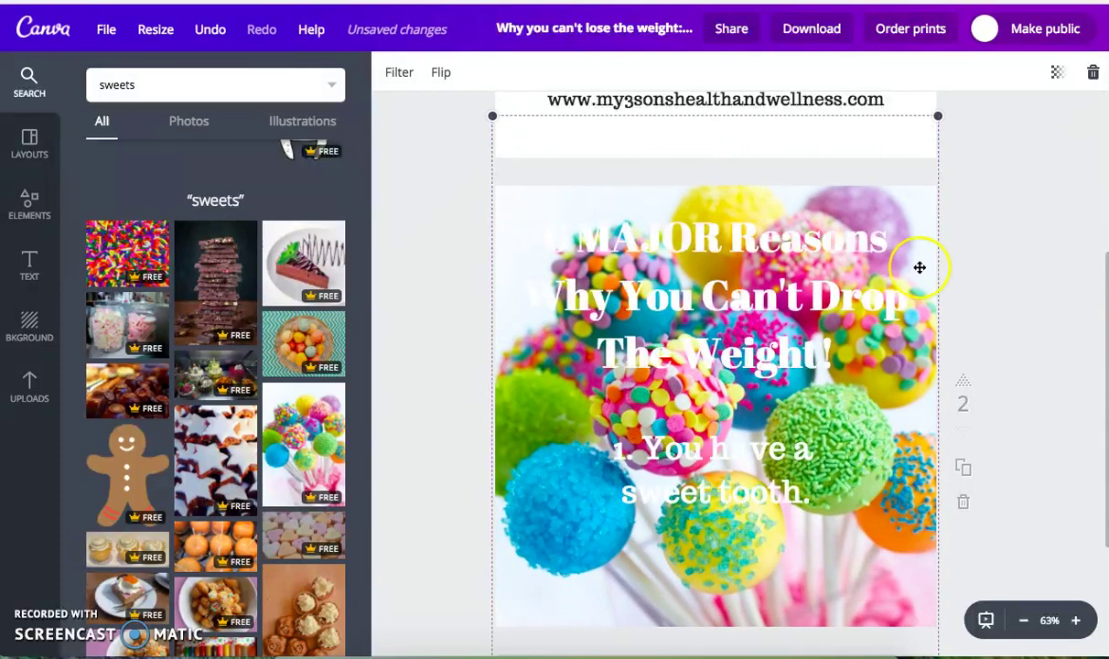
{"action": "left_click_drag", "start_coordinate": [937, 112], "coordinate": [946, 112]}
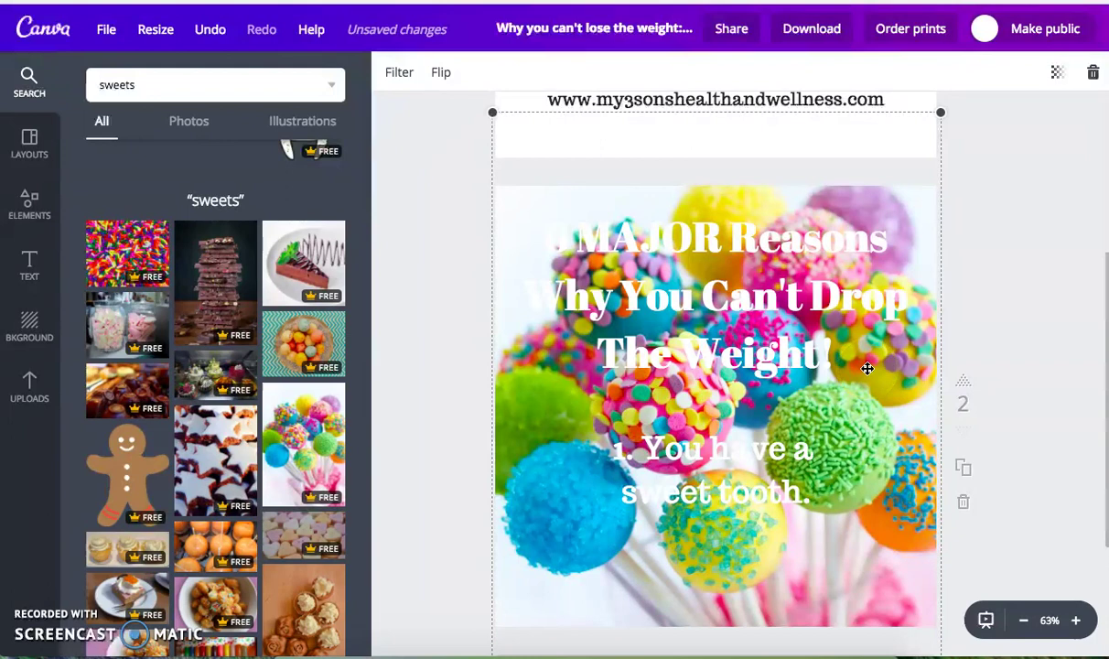
Try hot pink, violet-blue and dark indigo as the colour of the heading on page 2
{"action": "left_click", "coordinate": [687, 234]}
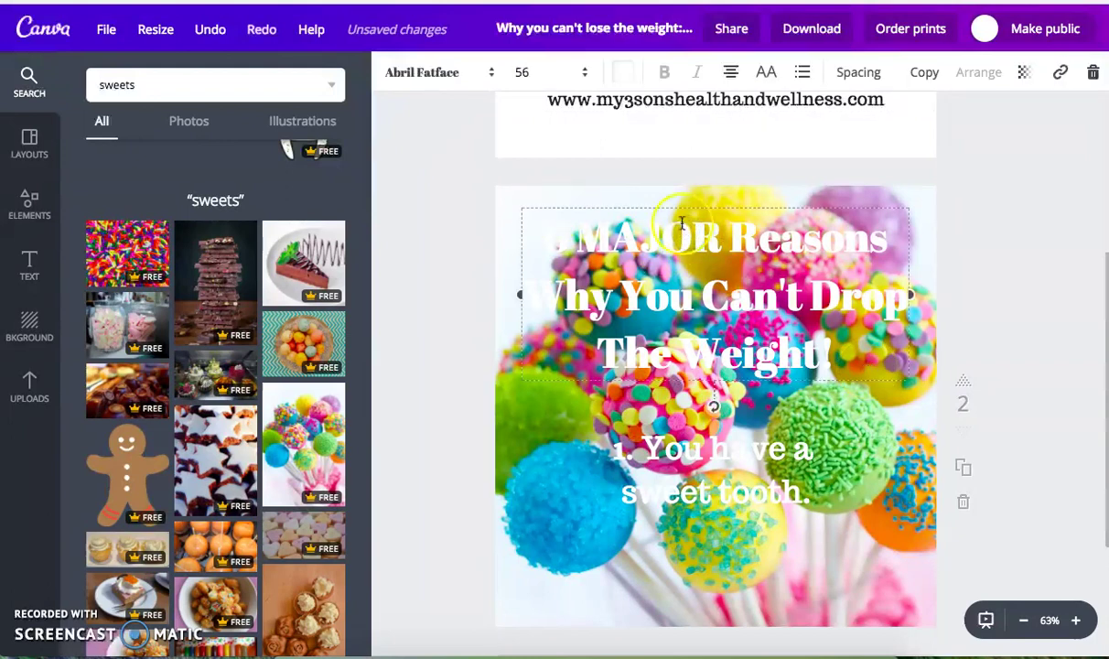
{"action": "left_click", "coordinate": [619, 71]}
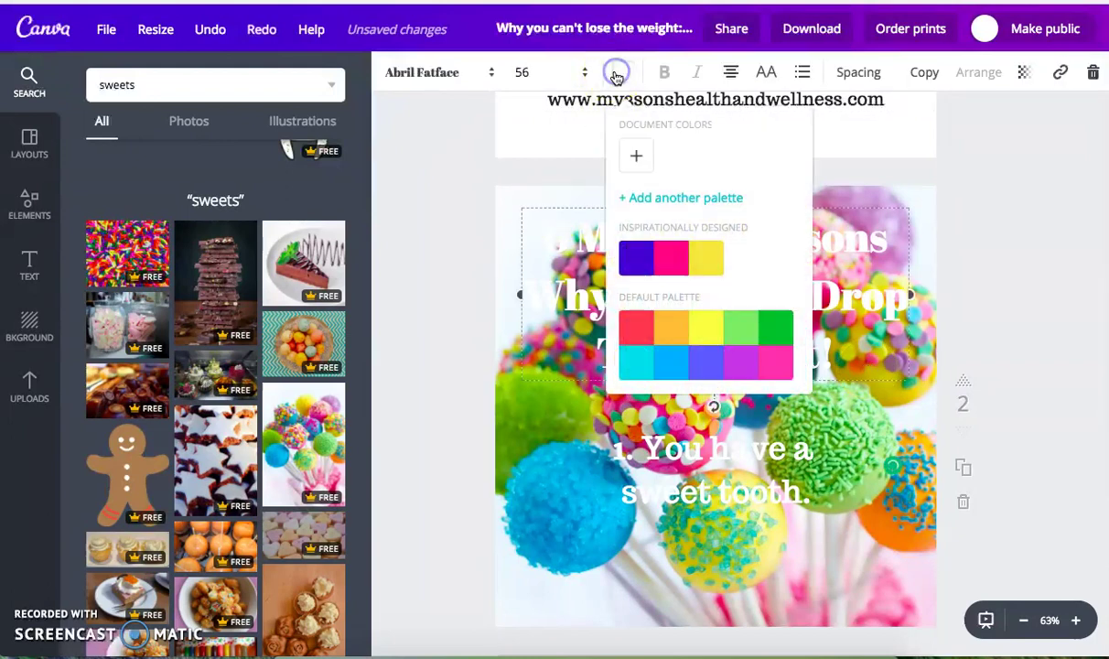
{"action": "left_click", "coordinate": [671, 260]}
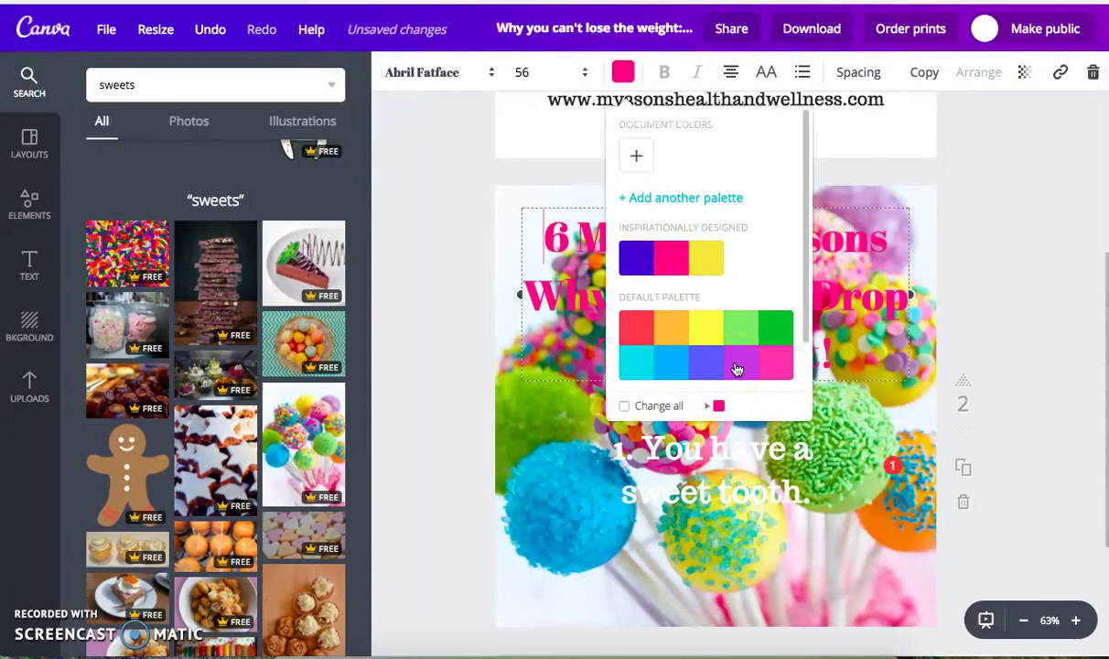
{"action": "left_click", "coordinate": [699, 368]}
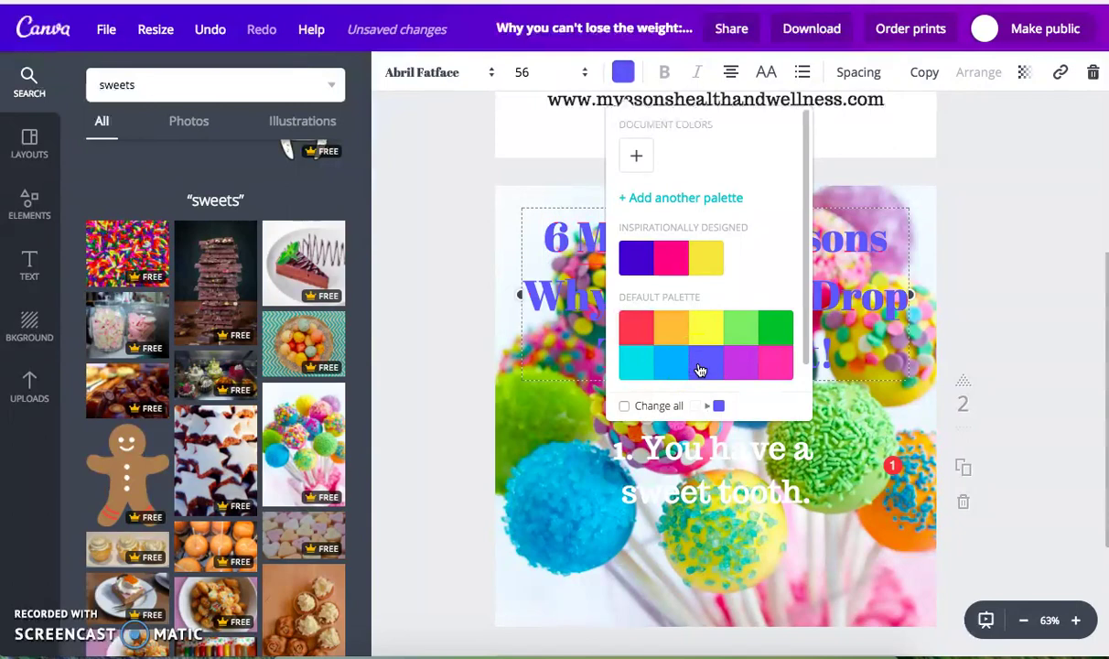
{"action": "left_click", "coordinate": [627, 252]}
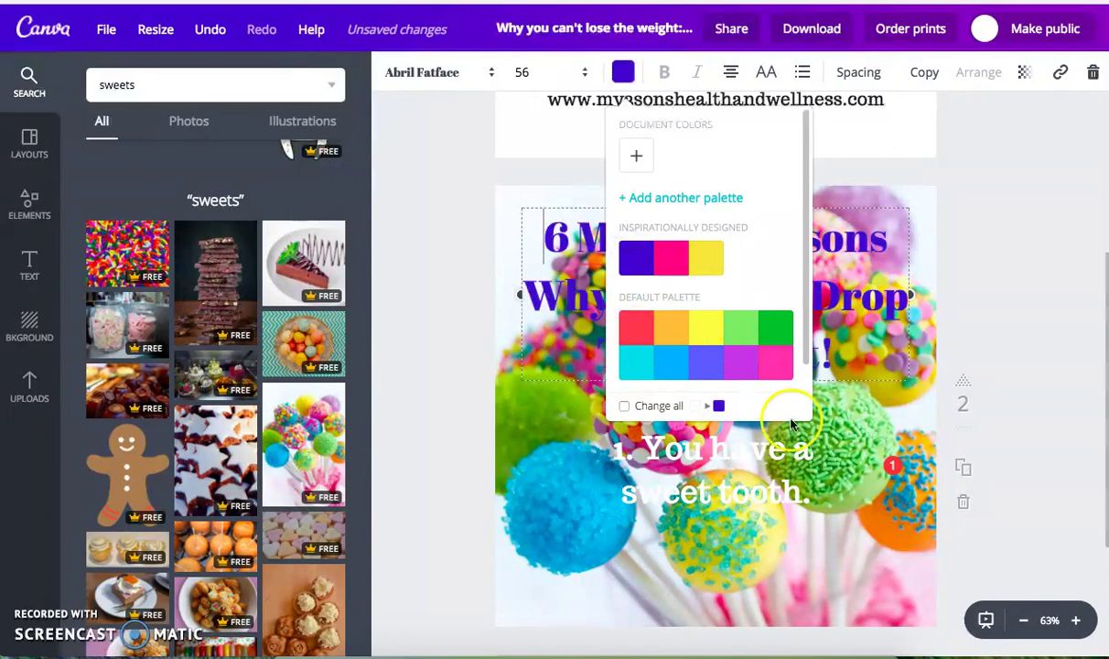
{"action": "left_click", "coordinate": [644, 343]}
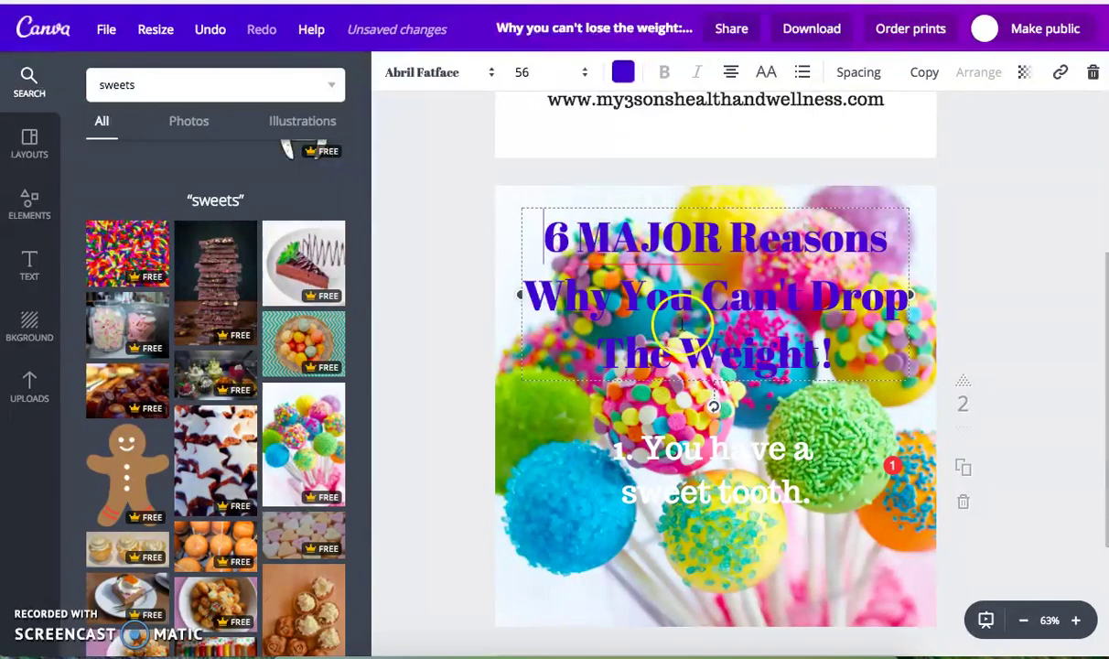
Select the whole heading text on page 2 and set its colour to black
{"action": "left_click_drag", "start_coordinate": [540, 217], "coordinate": [833, 359]}
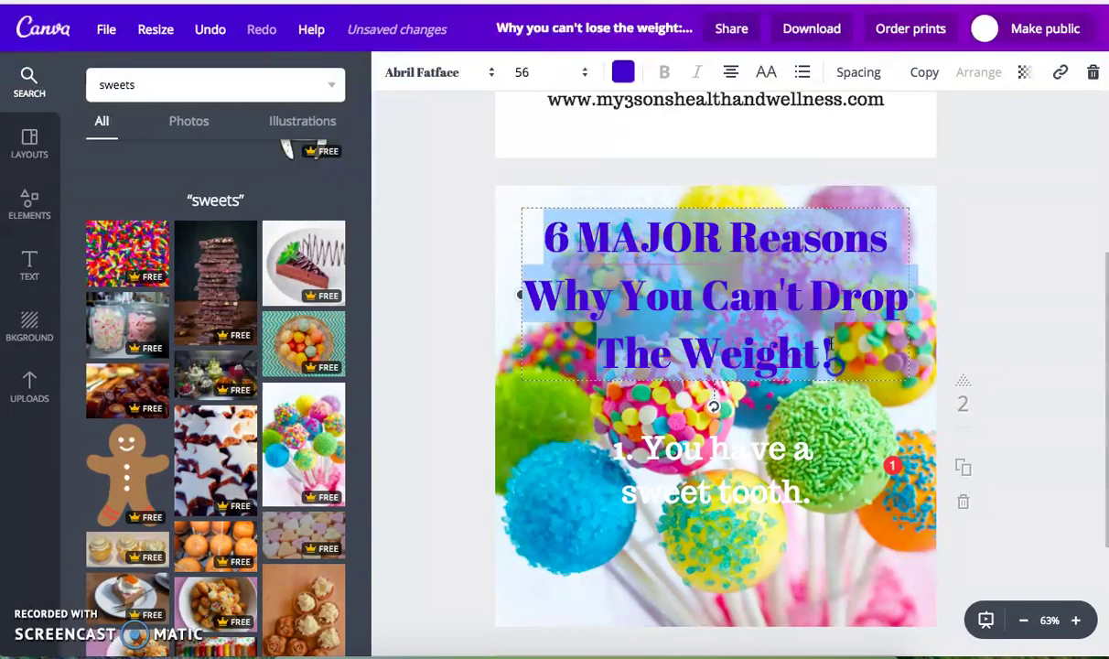
{"action": "left_click", "coordinate": [623, 72]}
{"action": "scroll", "coordinate": [754, 337], "scroll_direction": "down", "scroll_amount": 1}
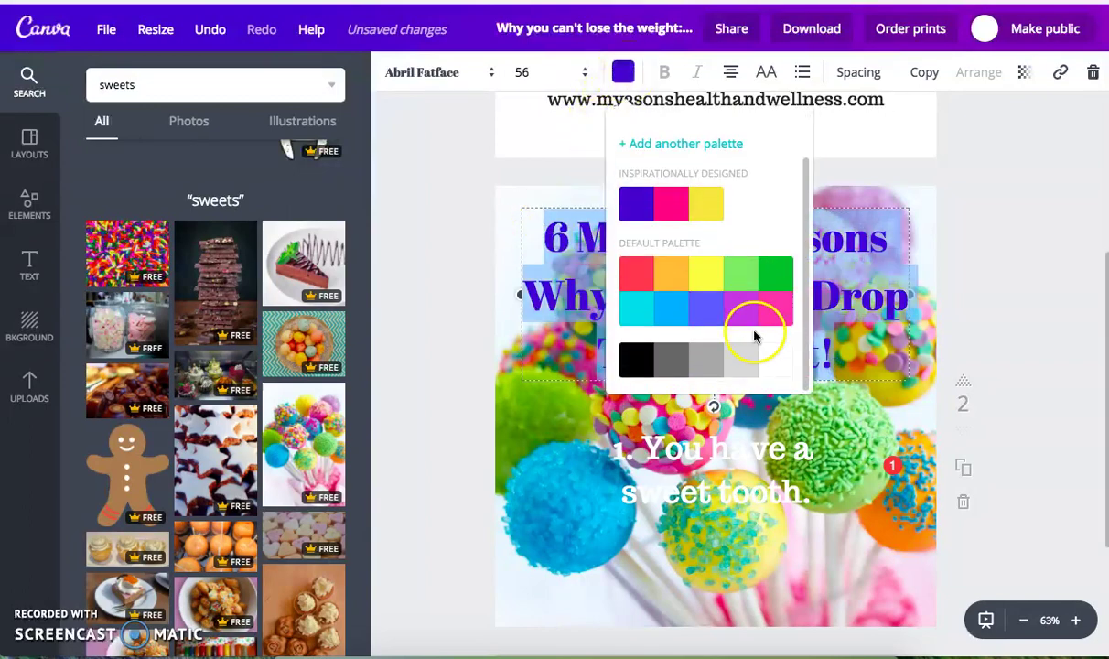
{"action": "left_click", "coordinate": [636, 359]}
{"action": "left_click", "coordinate": [961, 358]}
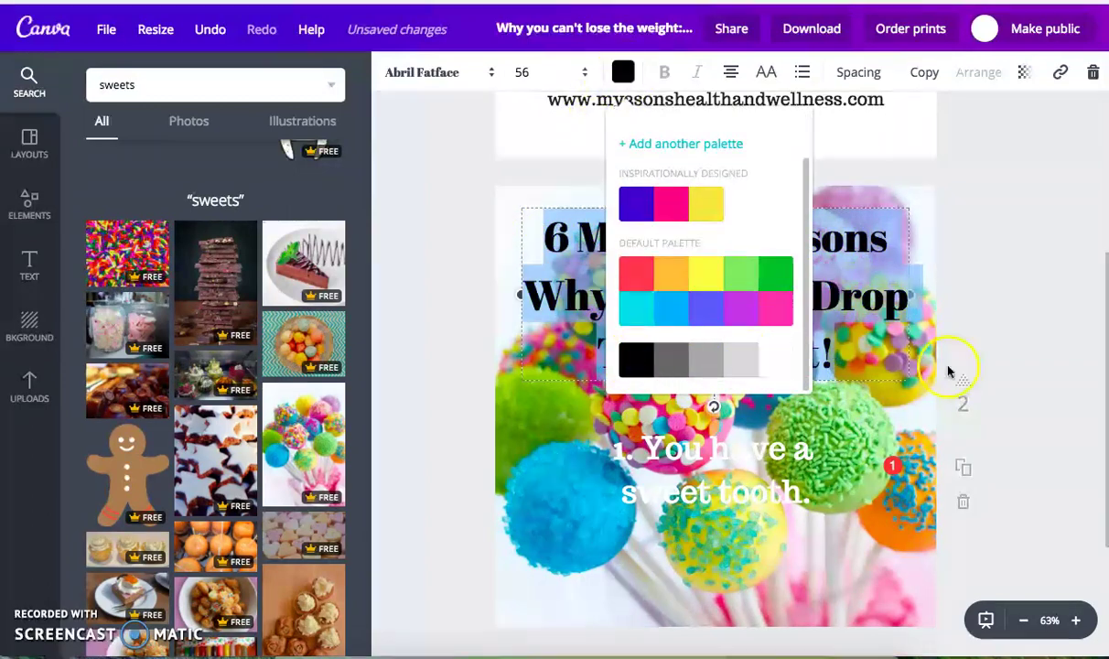
Set the colour of the "1. You have a sweet tooth." text to black
{"action": "left_click", "coordinate": [715, 468]}
{"action": "left_click", "coordinate": [623, 72]}
{"action": "scroll", "coordinate": [760, 363], "scroll_direction": "down", "scroll_amount": 1}
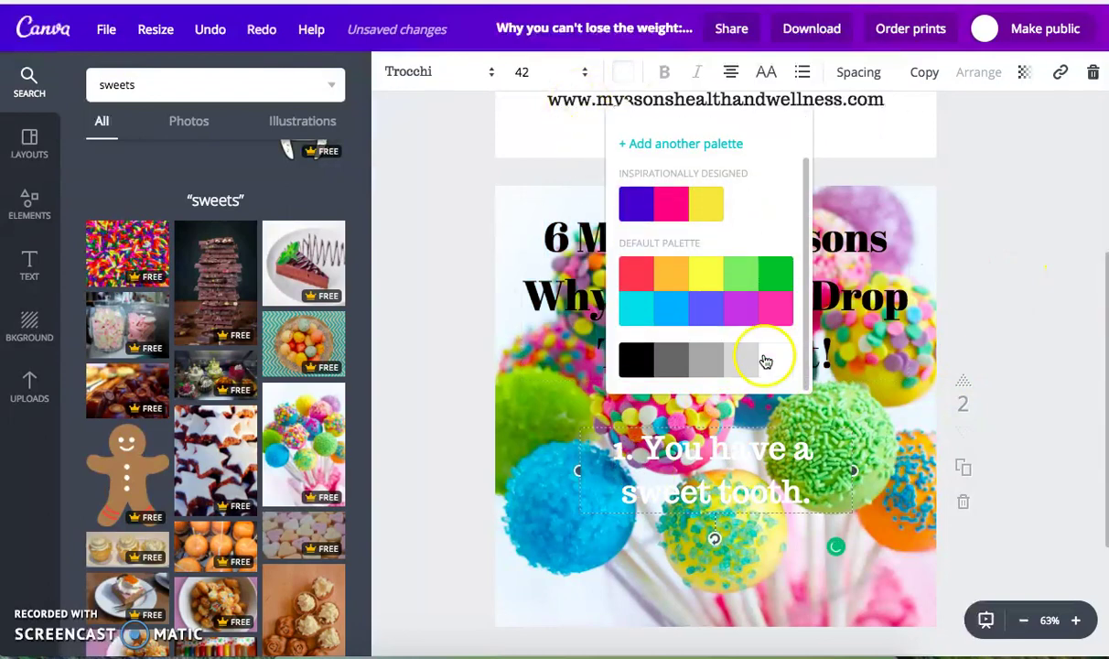
{"action": "left_click", "coordinate": [643, 366]}
{"action": "left_click", "coordinate": [1010, 268]}
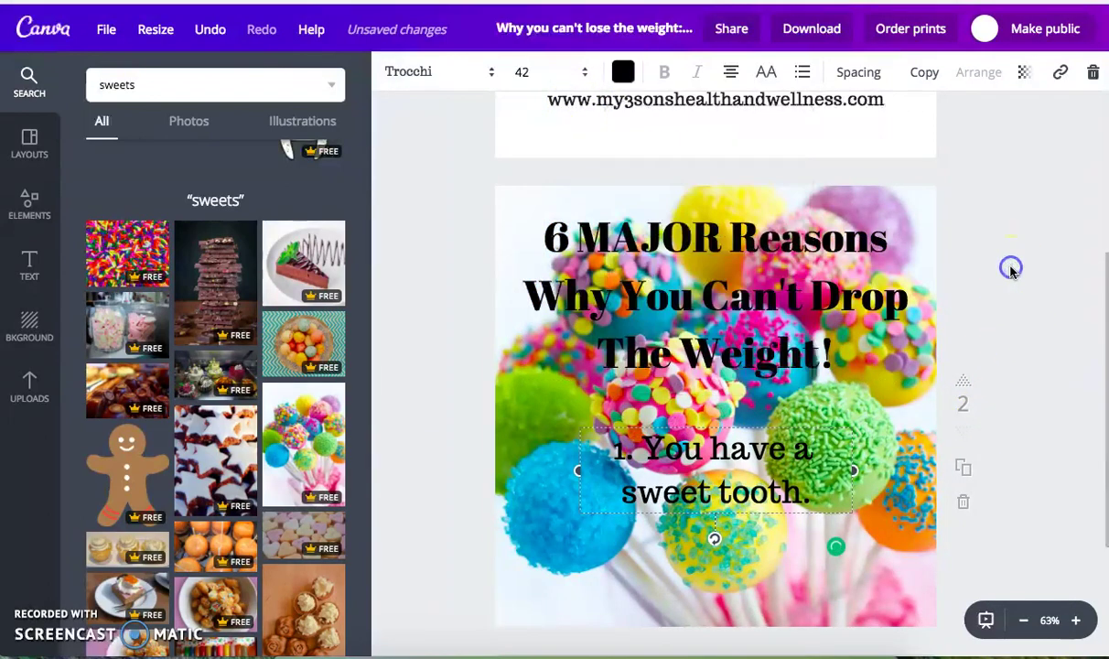
Move the heading on page 2 slightly down, closer to the sweet tooth text
{"action": "left_click_drag", "start_coordinate": [742, 322], "coordinate": [743, 345]}
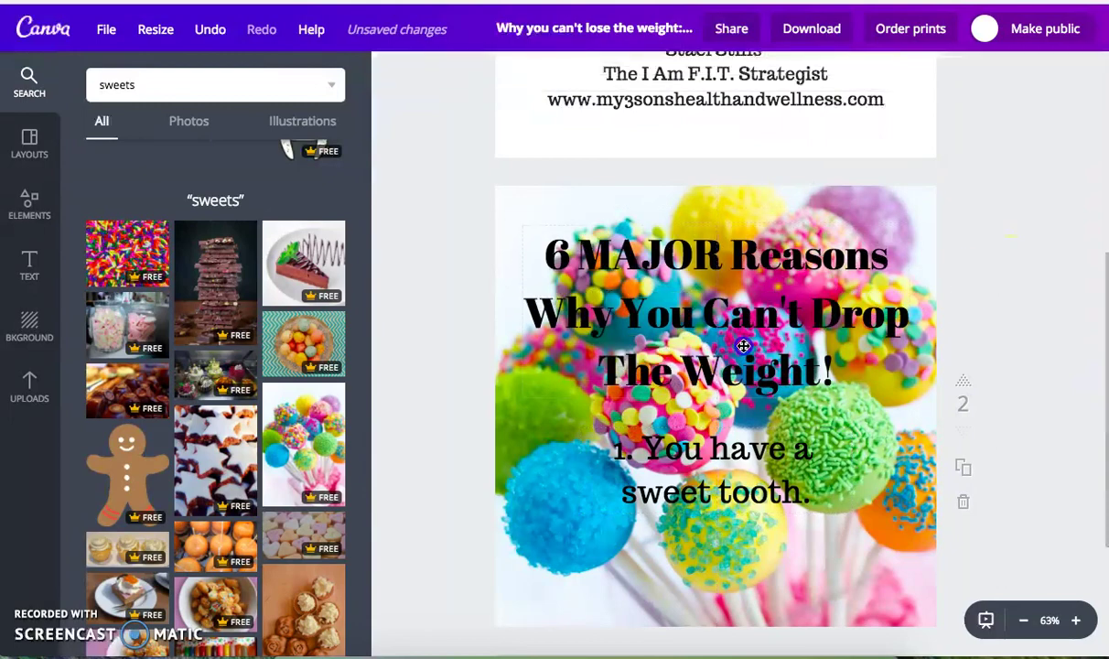
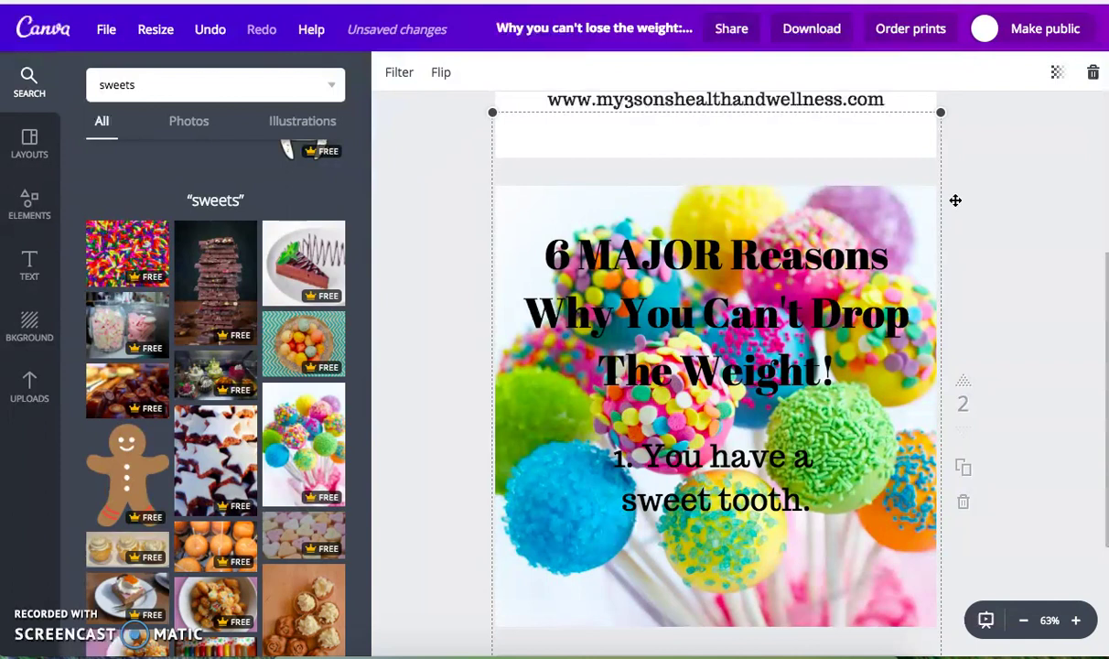
Try the cake pops photo on page 2 at a transparency of 43 and return it to 100
{"action": "left_click", "coordinate": [1054, 72]}
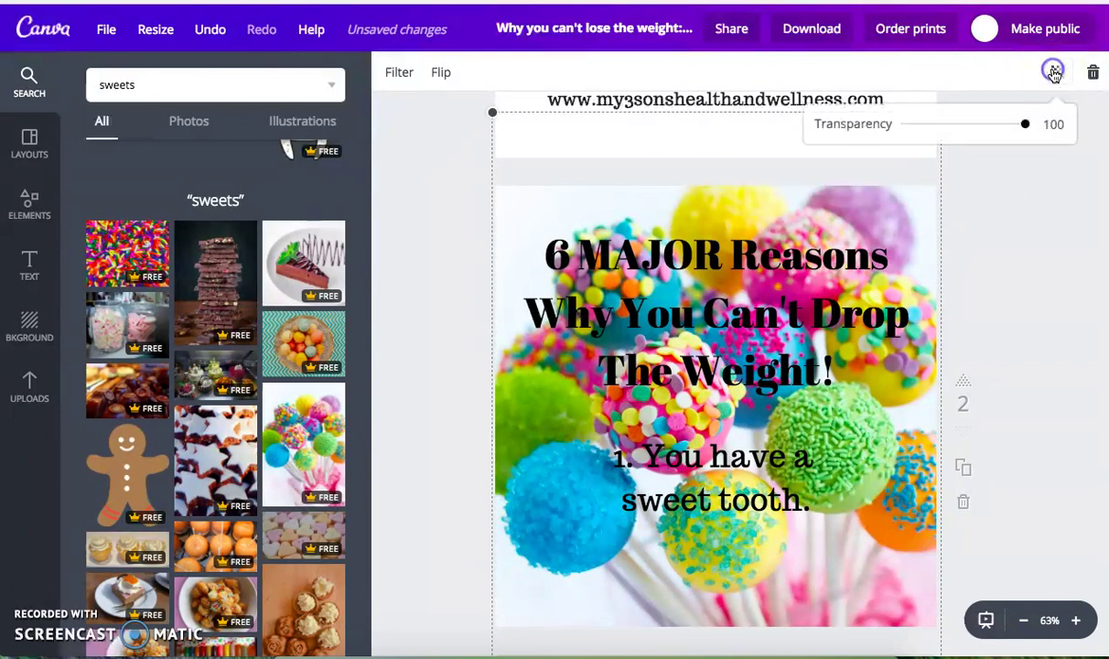
{"action": "left_click_drag", "start_coordinate": [1026, 127], "coordinate": [957, 135]}
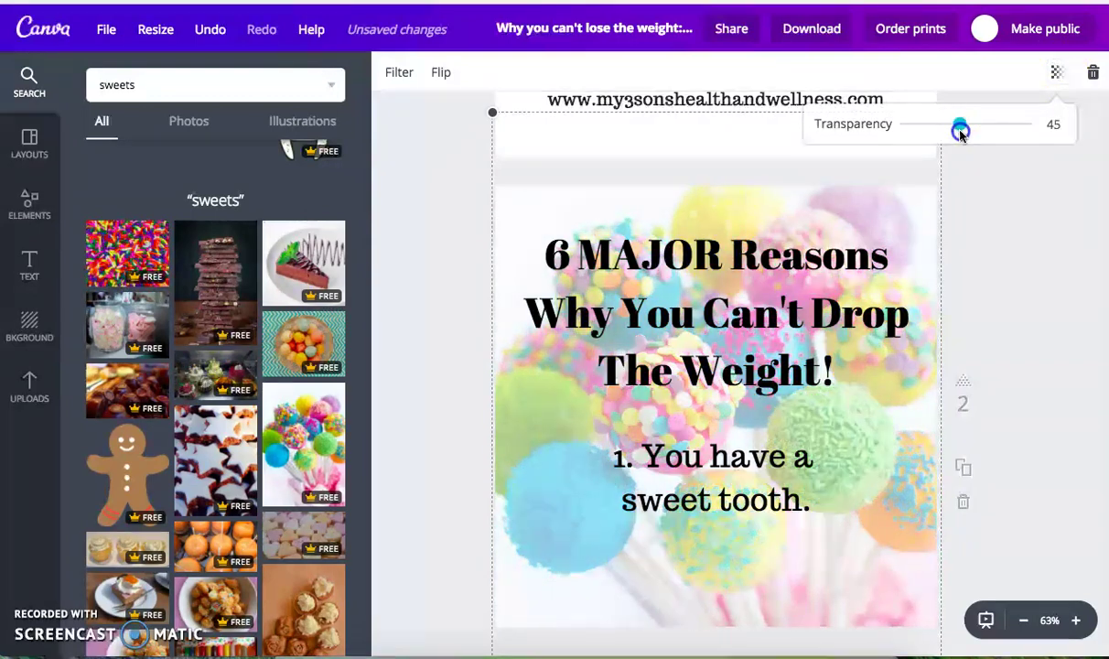
{"action": "left_click", "coordinate": [998, 325]}
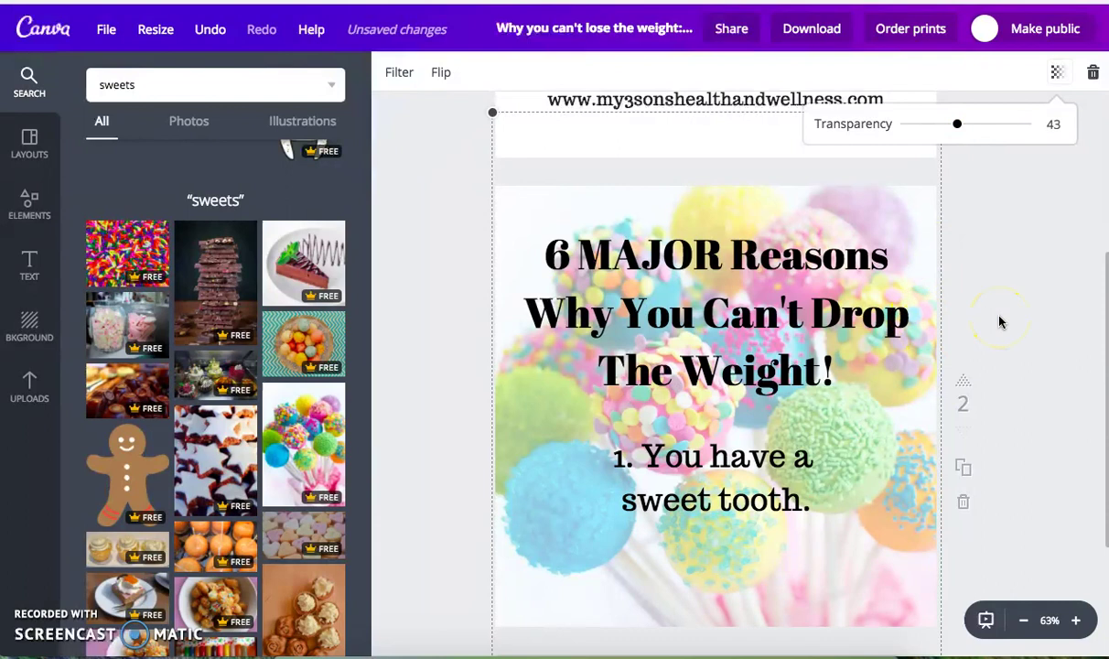
{"action": "left_click", "coordinate": [1019, 244]}
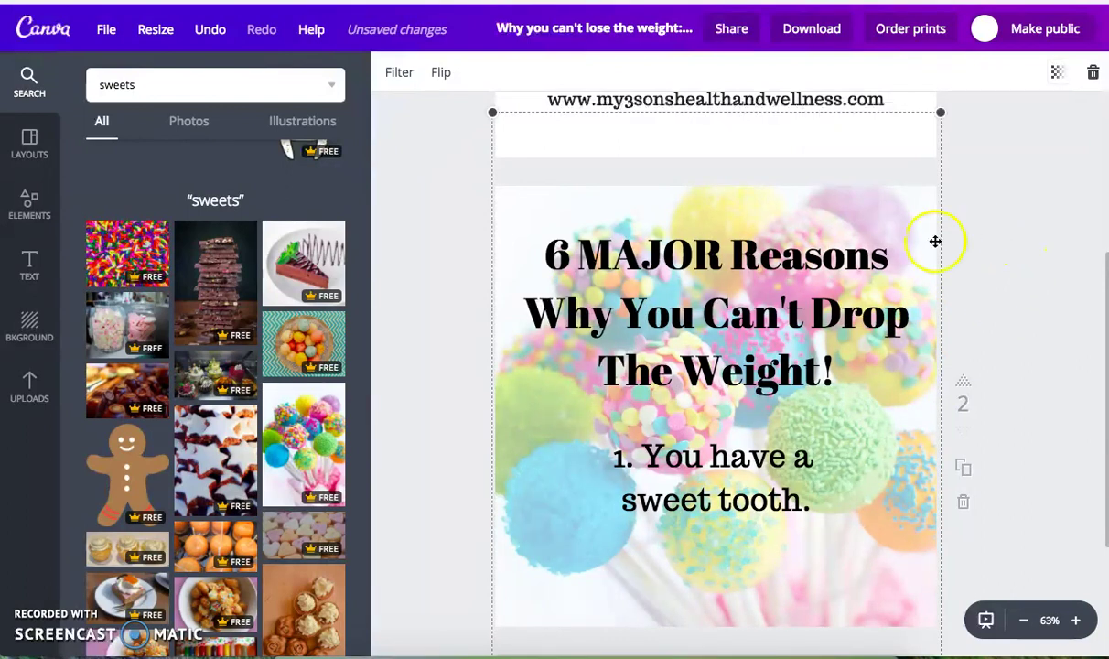
{"action": "left_click", "coordinate": [1056, 73]}
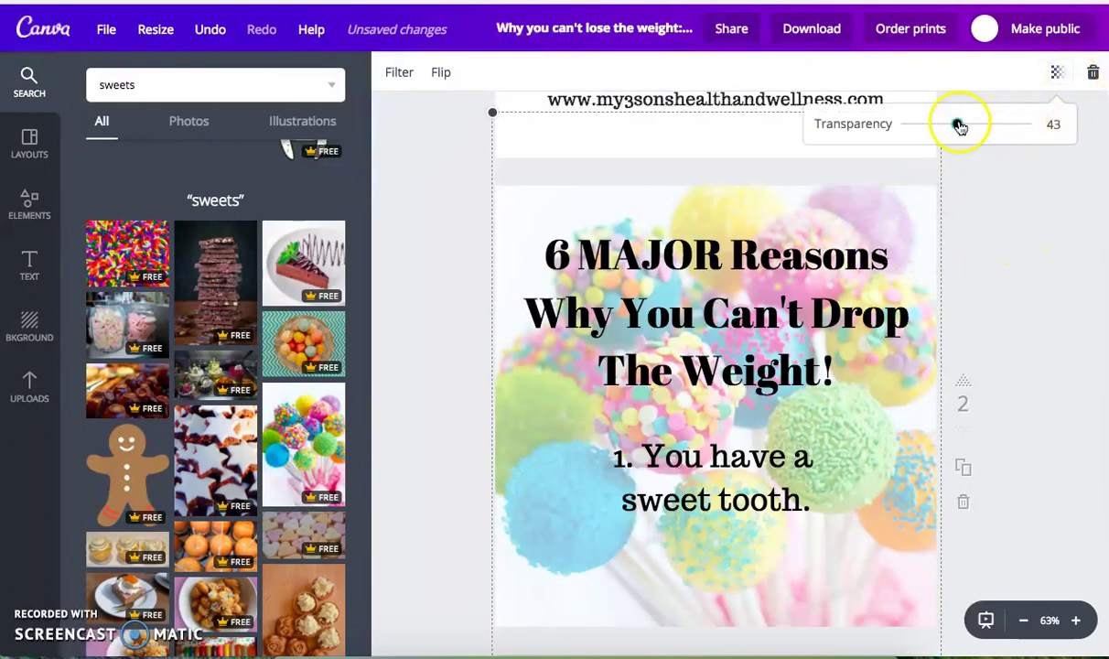
{"action": "left_click_drag", "start_coordinate": [959, 126], "coordinate": [1050, 123]}
Add a solid square shape over the centre of page 2 and colour it white
{"action": "left_click", "coordinate": [25, 201]}
{"action": "left_click", "coordinate": [112, 280]}
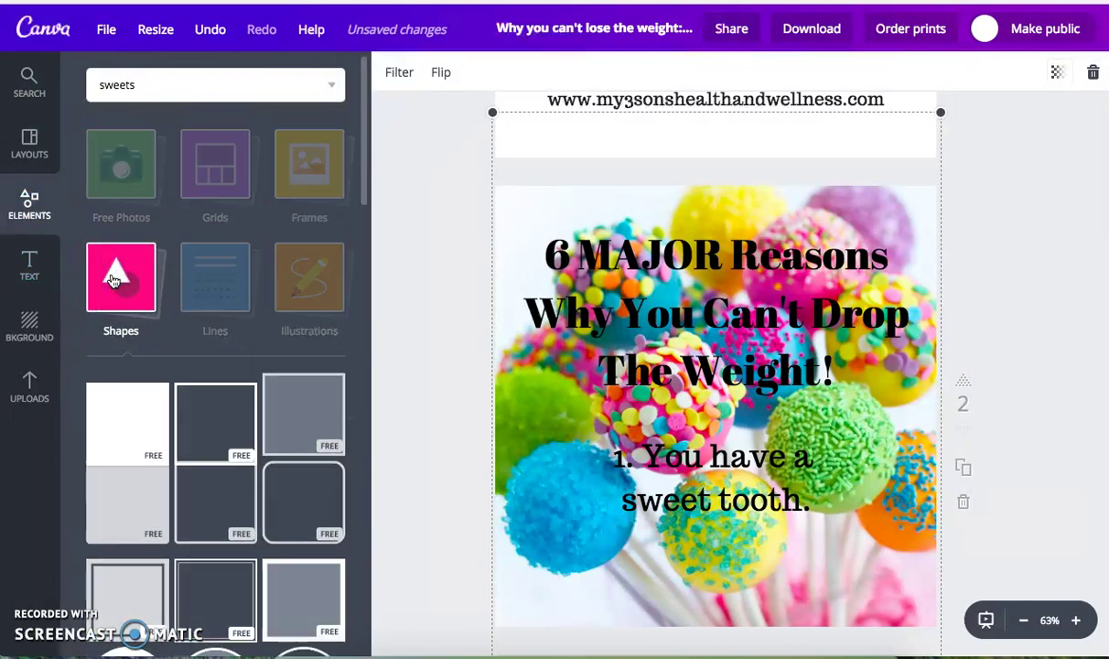
{"action": "left_click", "coordinate": [133, 422]}
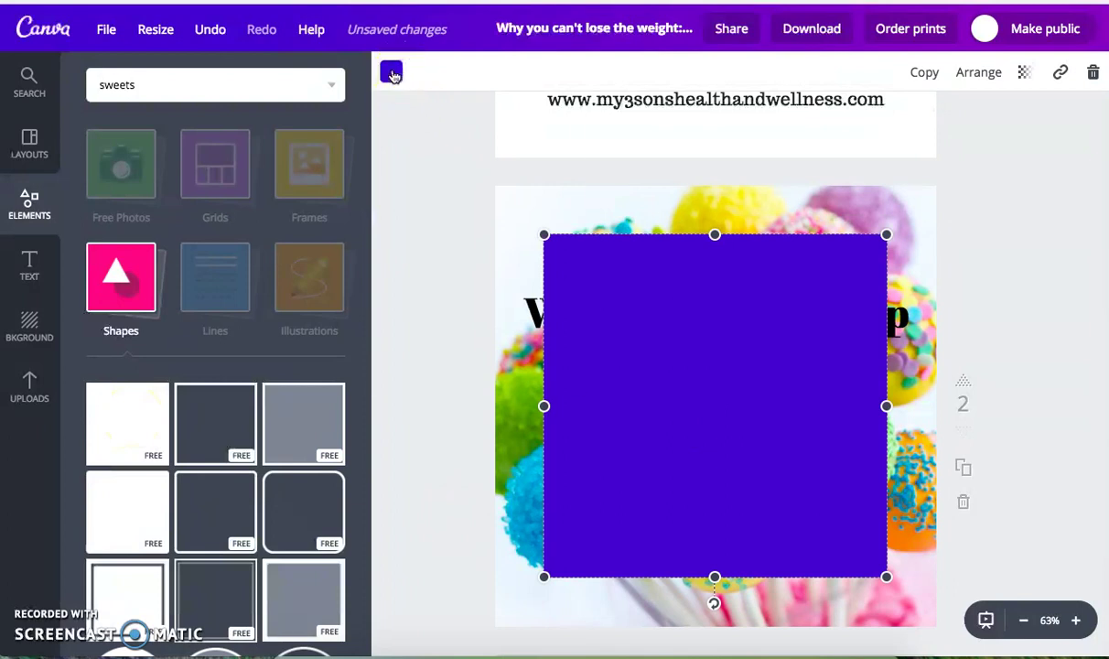
{"action": "left_click", "coordinate": [392, 75]}
{"action": "scroll", "coordinate": [506, 347], "scroll_direction": "down", "scroll_amount": 1}
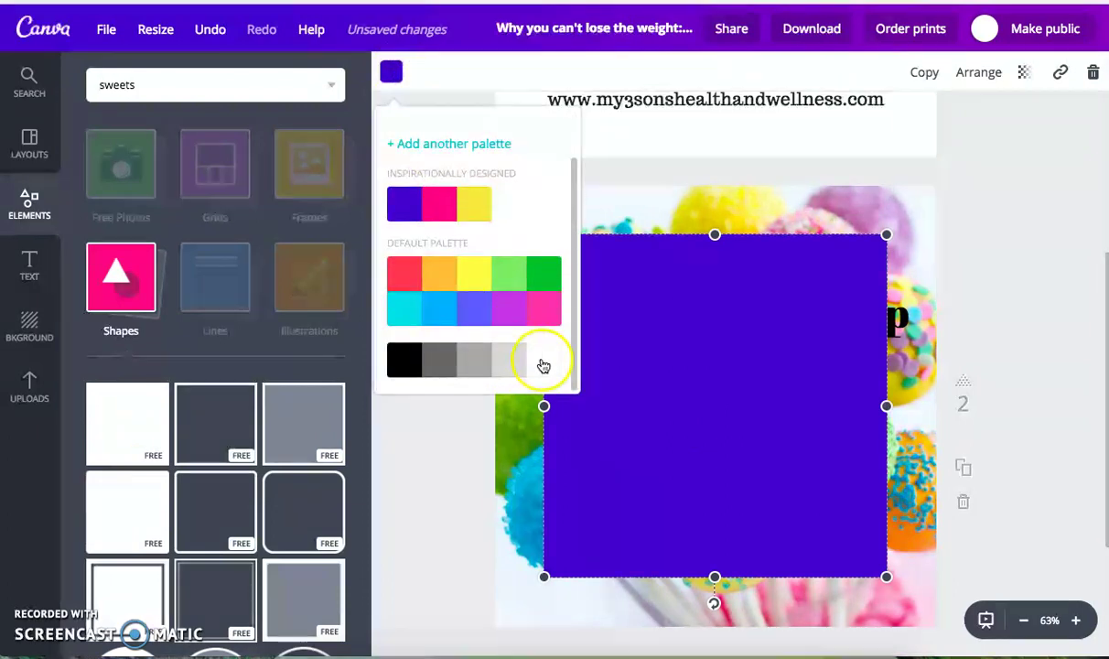
{"action": "left_click", "coordinate": [543, 364]}
{"action": "left_click", "coordinate": [701, 366]}
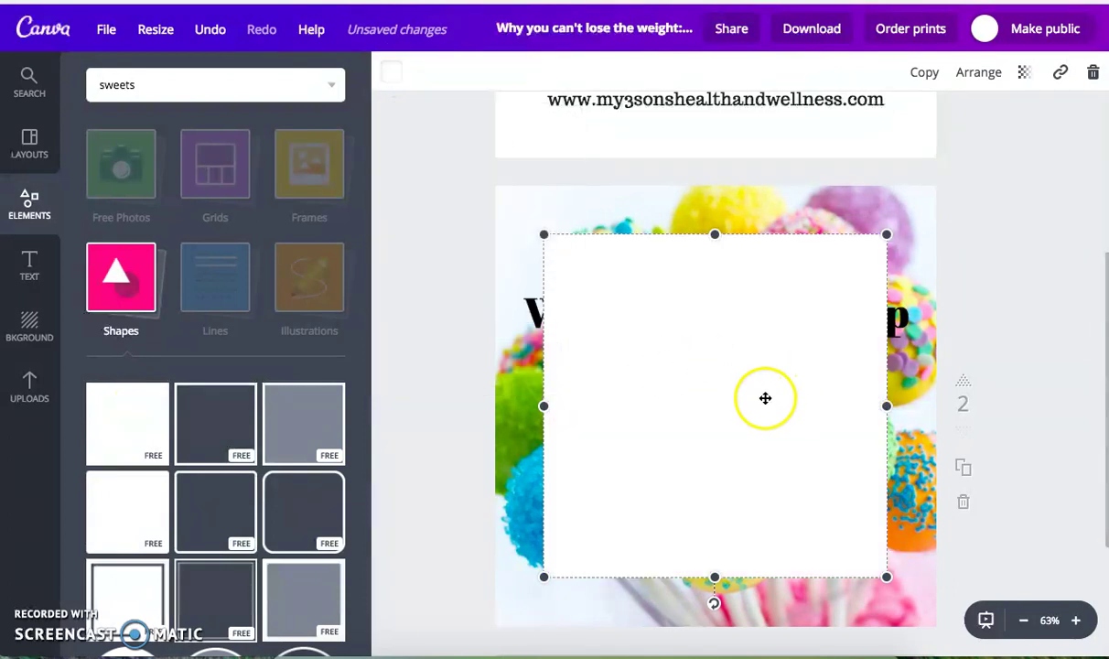
Send the white square behind both texts on page 2 and move the sweet tooth text and heading lower on it
{"action": "left_click", "coordinate": [976, 73]}
{"action": "left_click", "coordinate": [972, 153]}
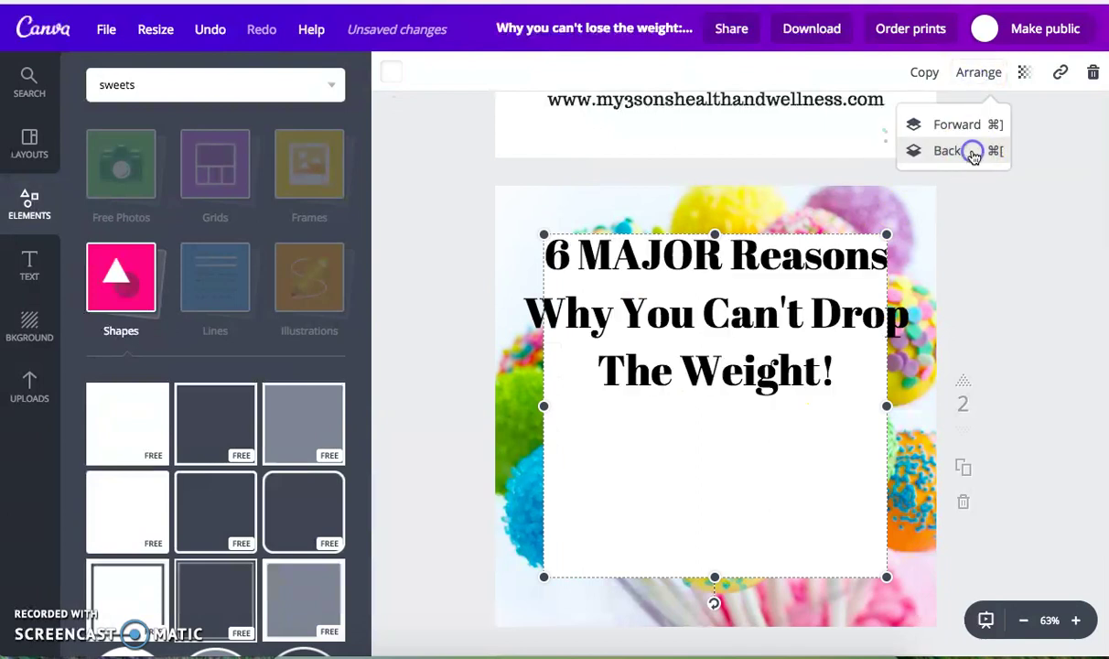
{"action": "left_click", "coordinate": [974, 153]}
{"action": "left_click_drag", "start_coordinate": [766, 460], "coordinate": [773, 505]}
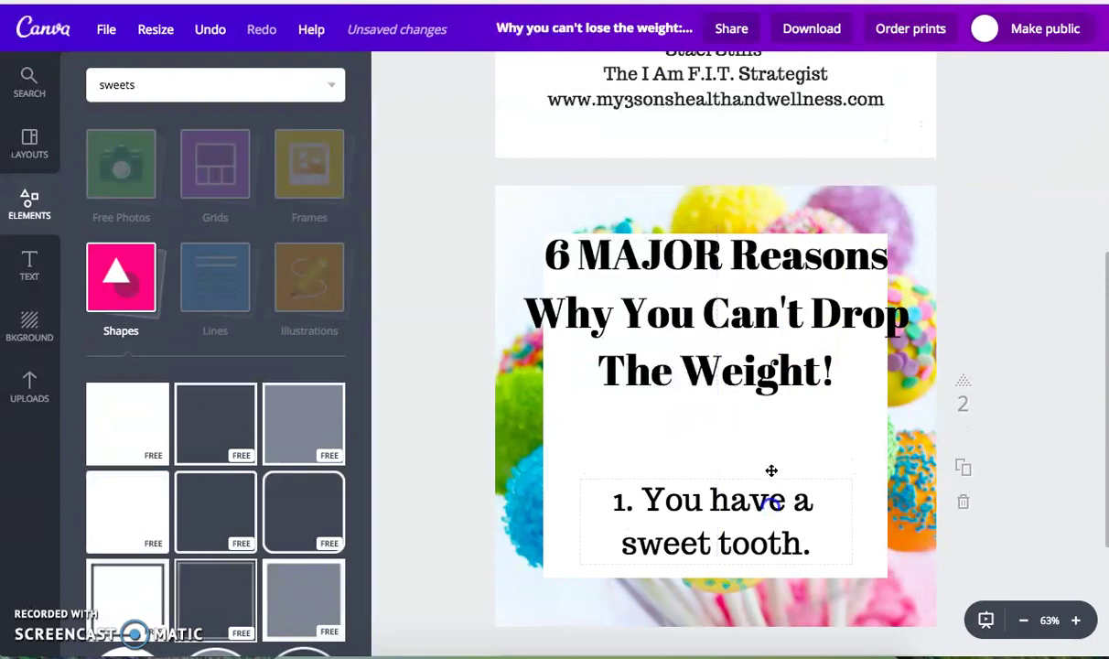
{"action": "left_click_drag", "start_coordinate": [761, 371], "coordinate": [773, 348]}
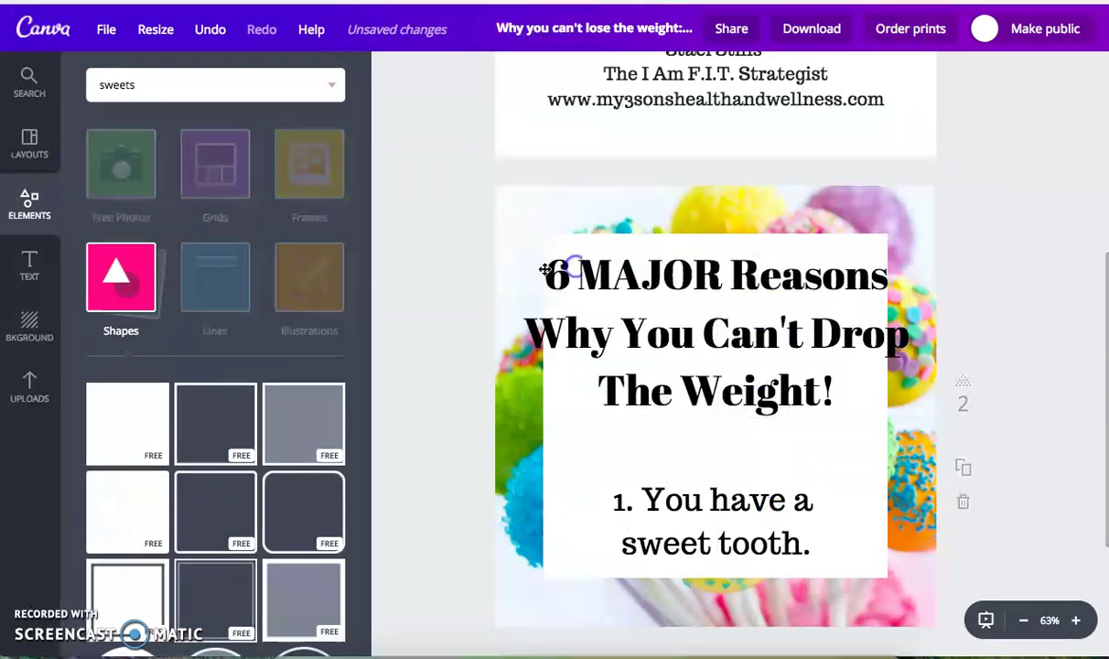
Set the page 2 heading's font size to 48 and break the line before "Why"
{"action": "double_click", "coordinate": [764, 291]}
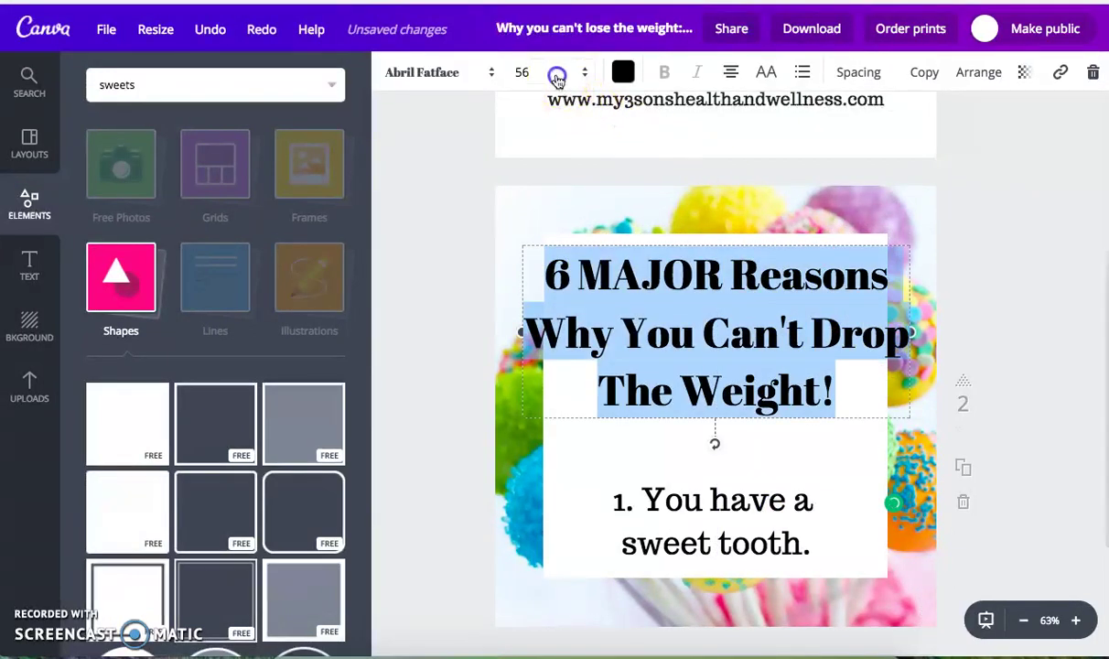
{"action": "left_click", "coordinate": [557, 77]}
{"action": "left_click", "coordinate": [538, 289]}
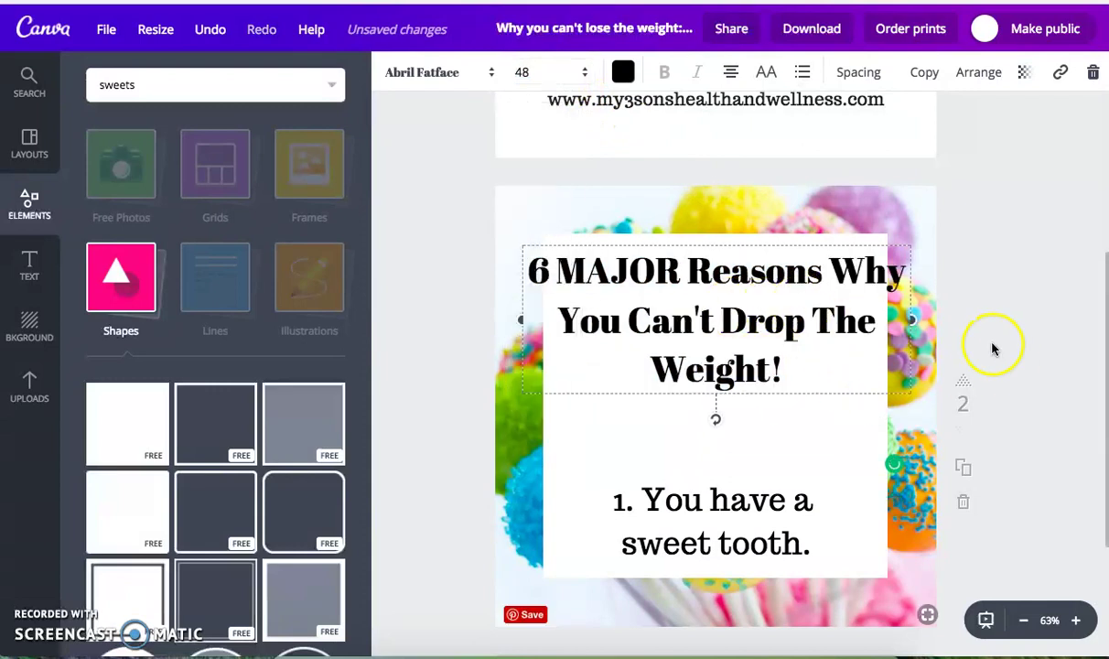
{"action": "key", "text": "Return"}
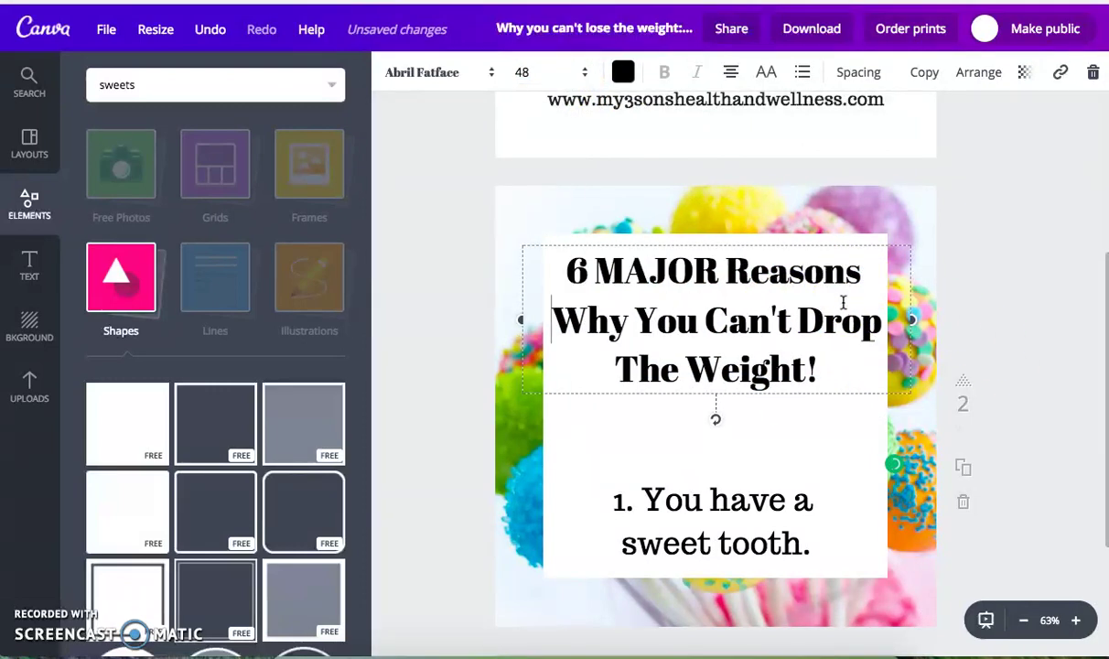
{"action": "key", "text": "Escape"}
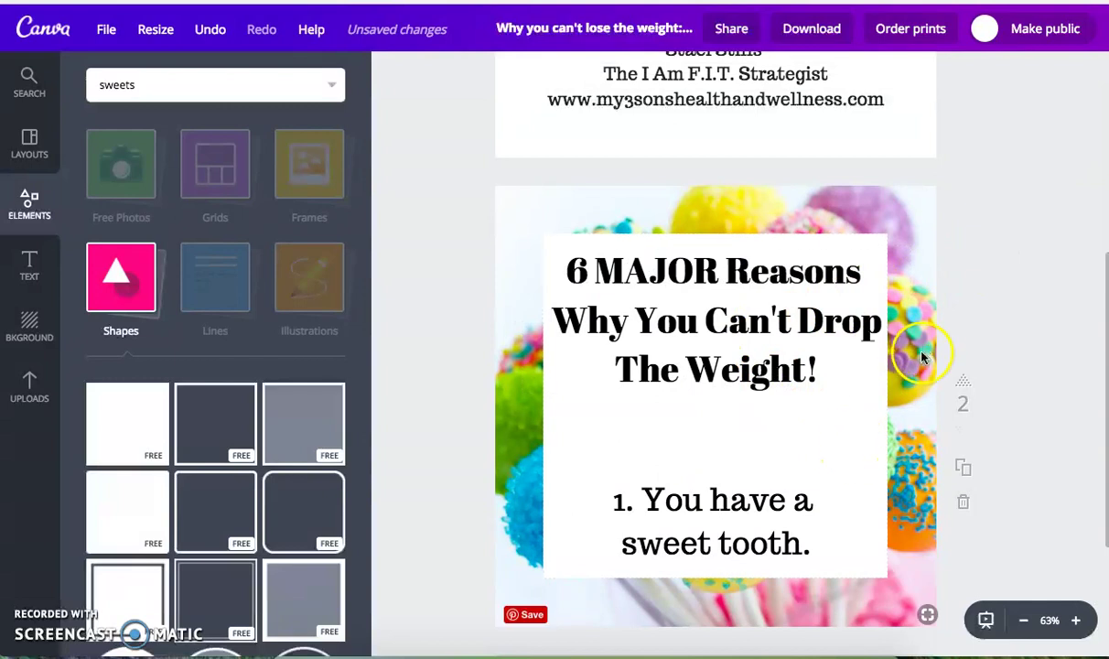
Move the page 2 heading slightly down and the sweet tooth text up so they sit closer together
{"action": "scroll", "coordinate": [929, 347], "scroll_direction": "down", "scroll_amount": 1}
{"action": "left_click_drag", "start_coordinate": [859, 154], "coordinate": [759, 282]}
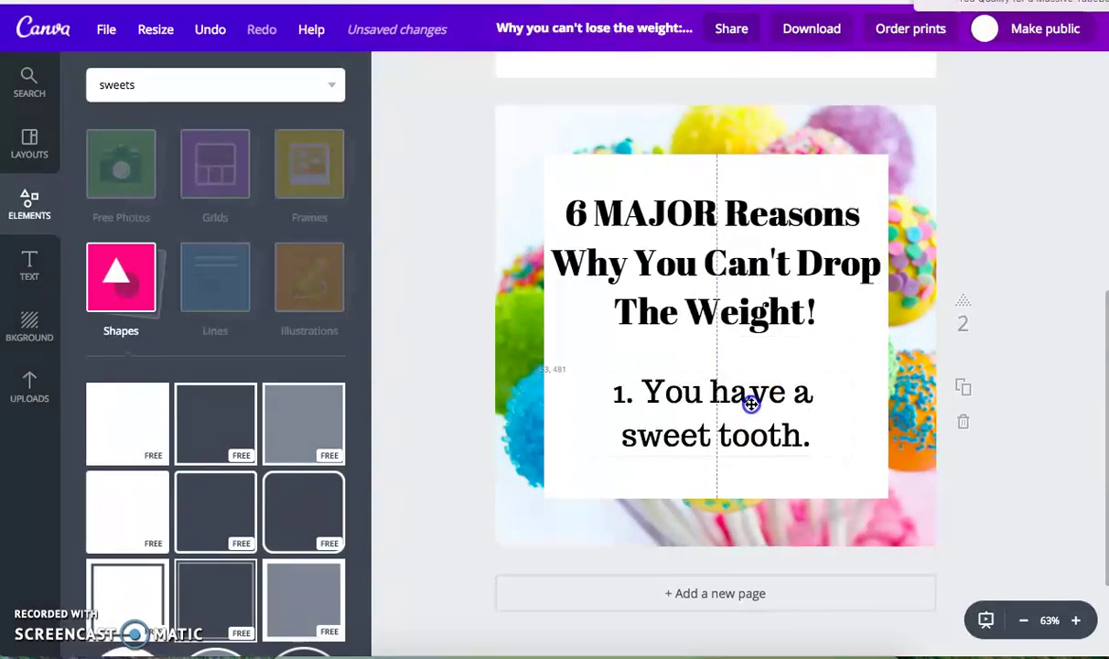
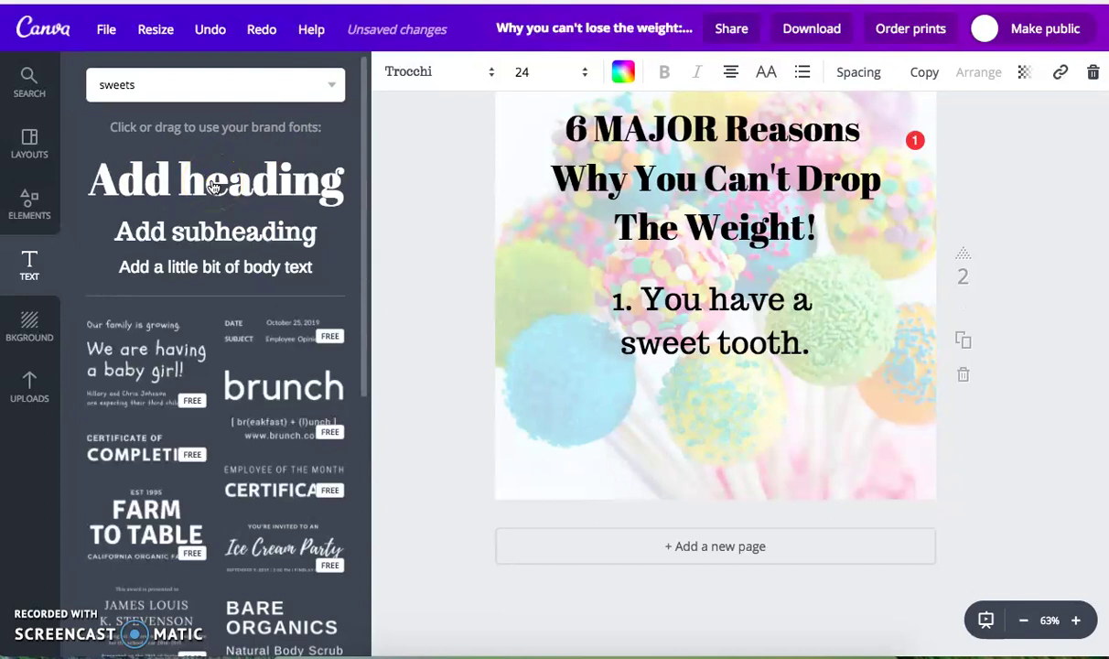
{"action": "left_click", "coordinate": [275, 266]}
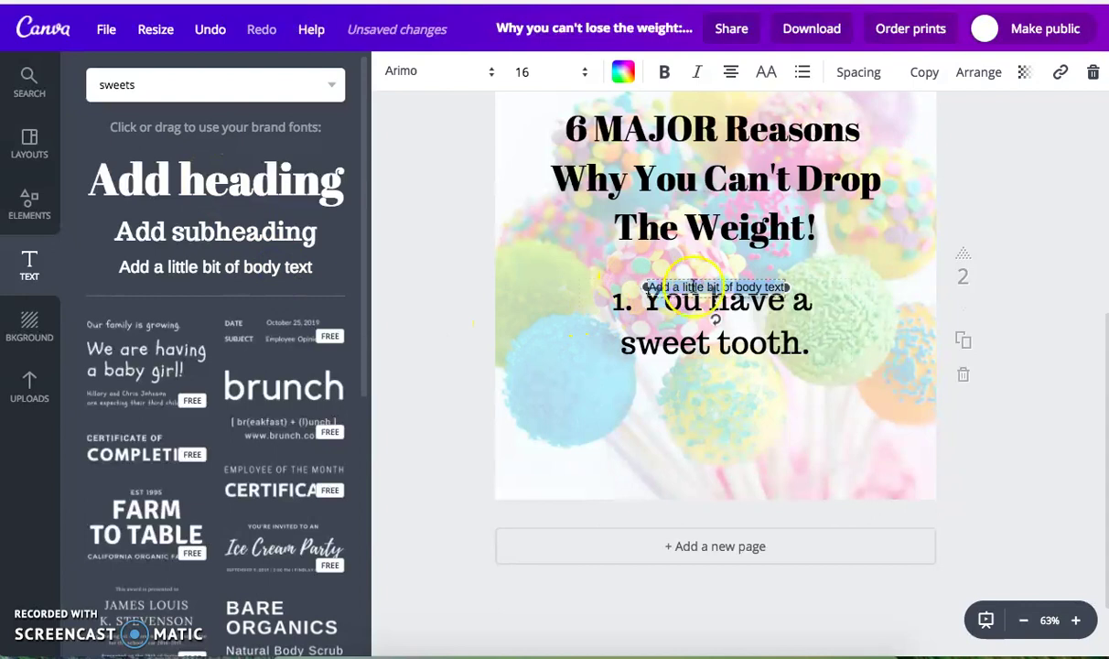
{"action": "left_click_drag", "start_coordinate": [718, 288], "coordinate": [733, 439]}
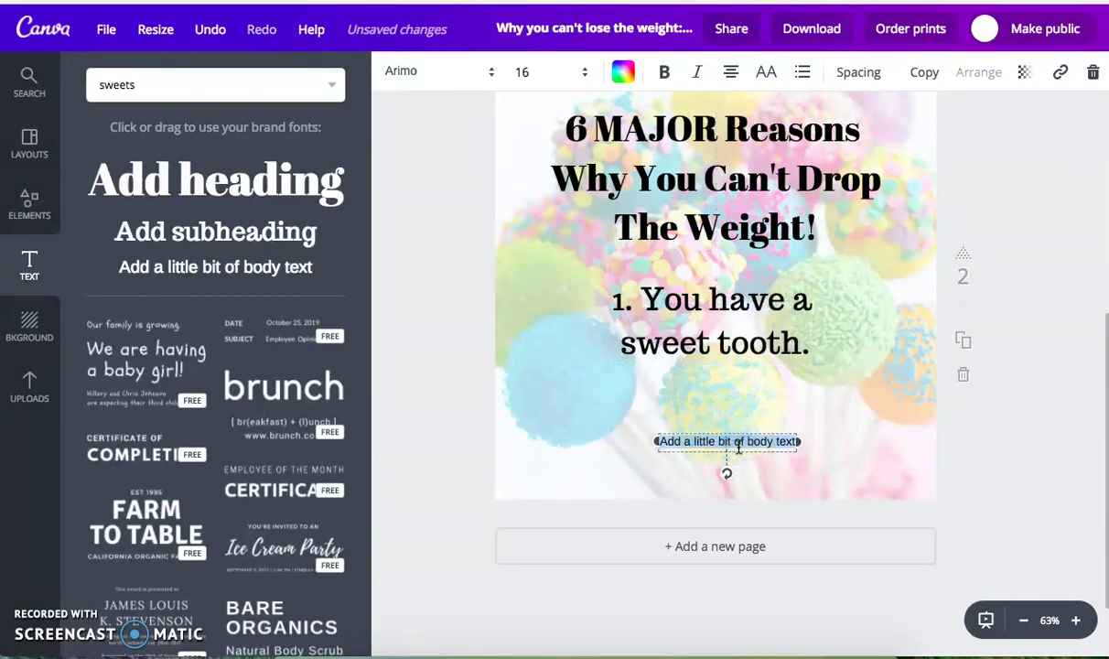
{"action": "type", "text": "Staci Stills The I Am F.I.T. Strategist www.my3sonshealthandwellness.com"}
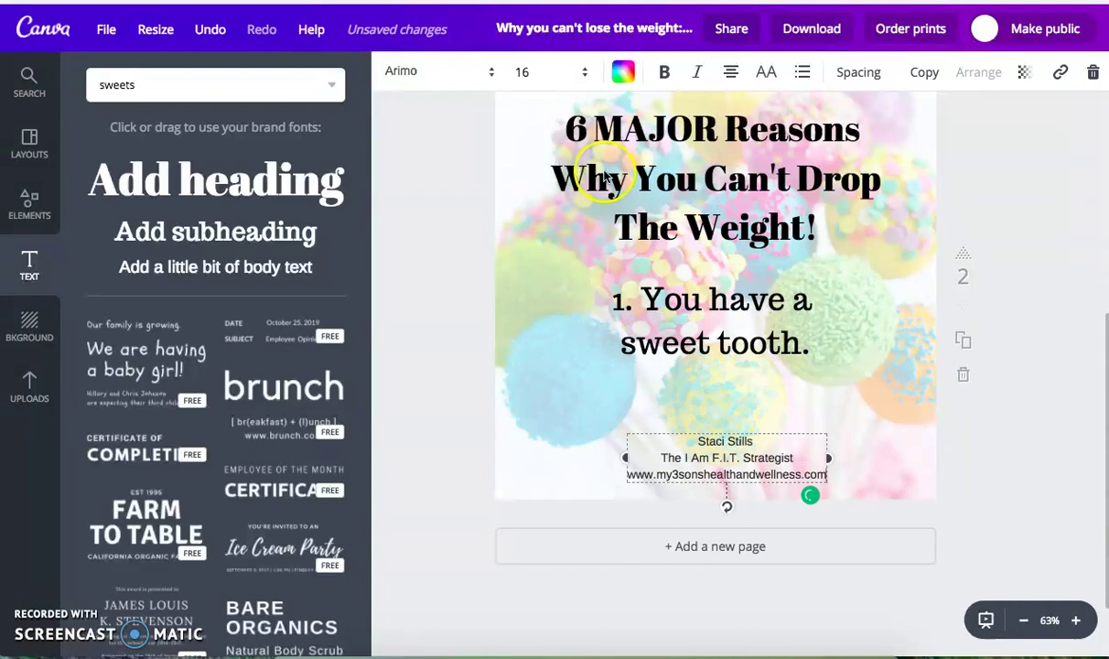
Set the contact text on page 2 to font size 21 and make it bold
{"action": "left_click", "coordinate": [549, 69]}
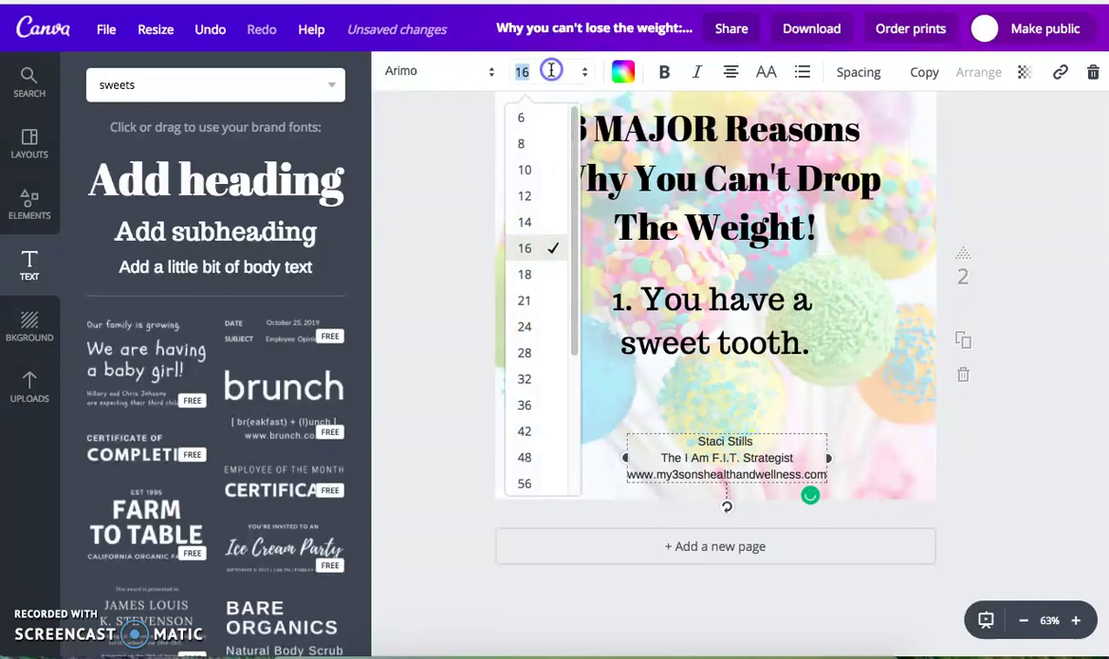
{"action": "left_click", "coordinate": [545, 301]}
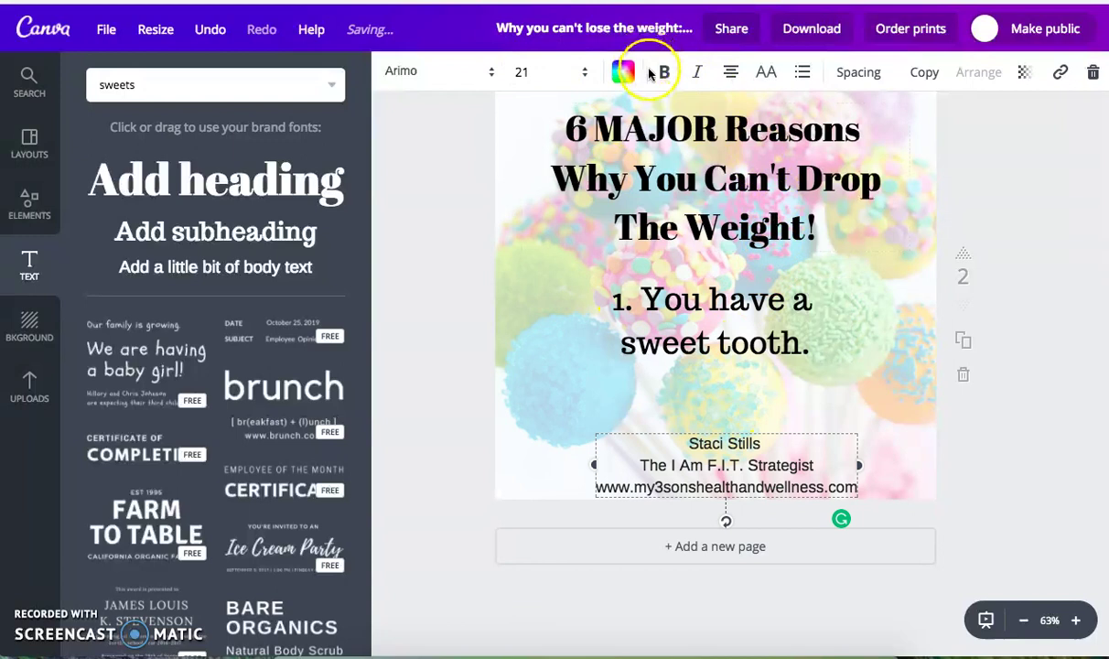
{"action": "key", "text": "ctrl+b"}
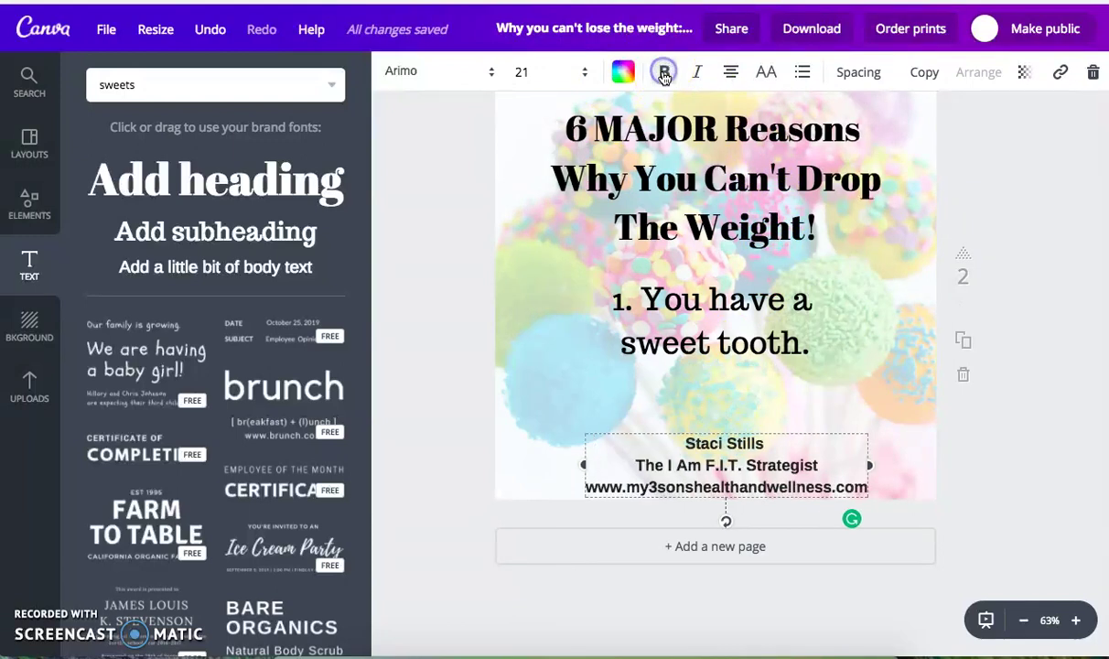
Reduce the contact text's line height to 1.11 and move the text slightly down towards the bottom edge of page 2
{"action": "left_click", "coordinate": [866, 82]}
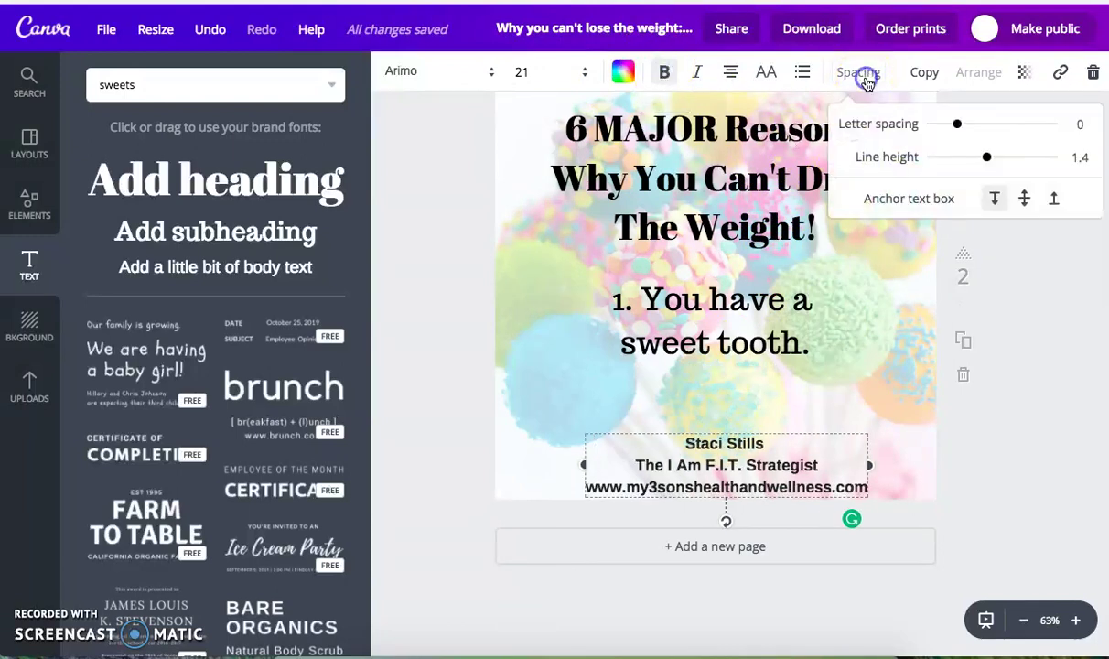
{"action": "left_click", "coordinate": [943, 131]}
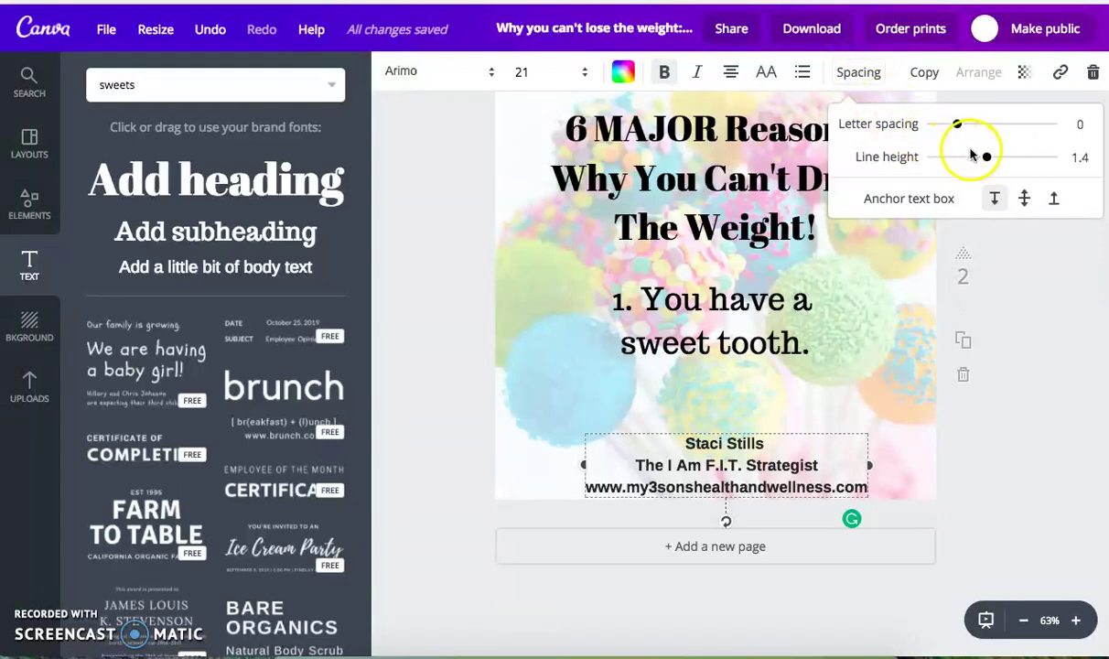
{"action": "left_click_drag", "start_coordinate": [985, 166], "coordinate": [970, 161]}
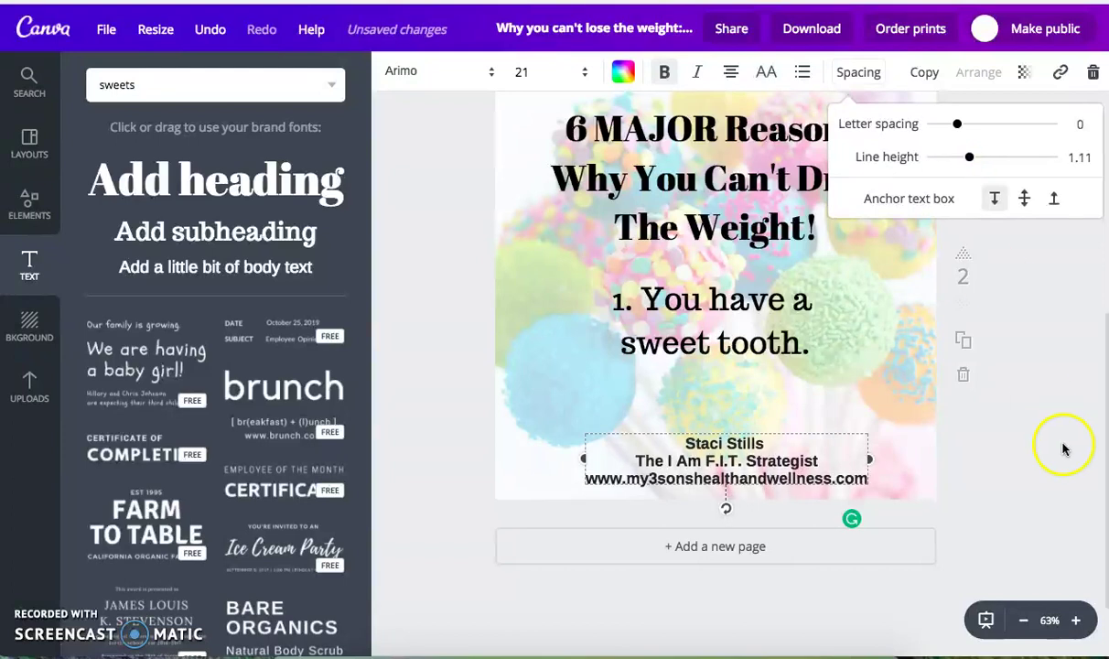
{"action": "left_click_drag", "start_coordinate": [782, 425], "coordinate": [779, 434]}
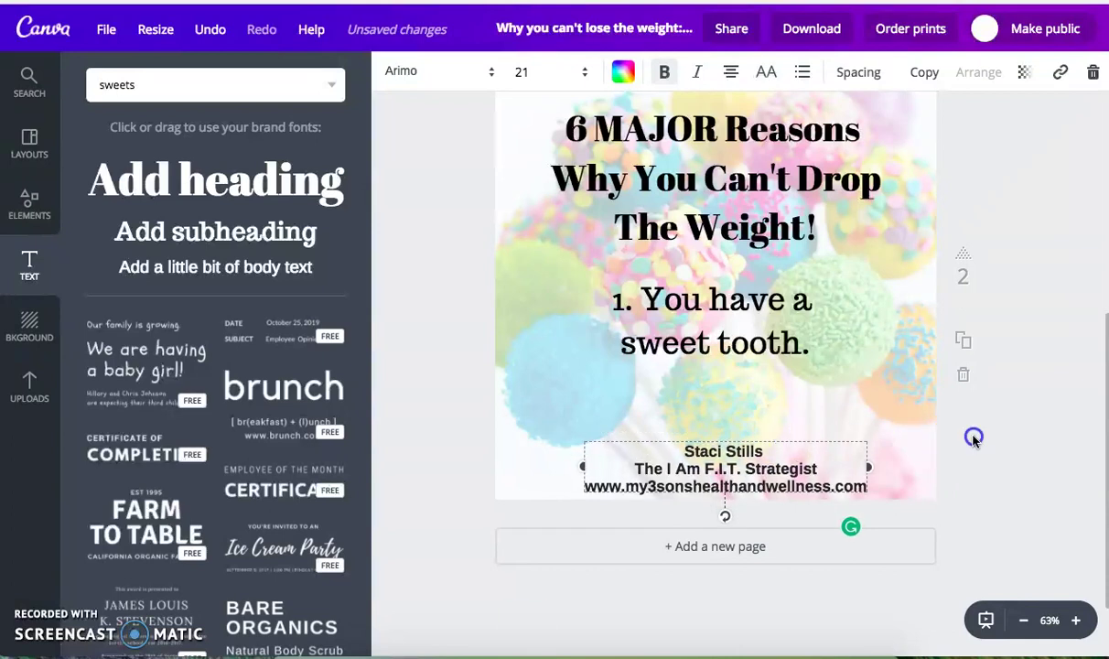
{"action": "left_click", "coordinate": [1021, 446]}
Examine the list of reasons on page 1 and compare it with the layout of page 2
{"action": "scroll", "coordinate": [1035, 178], "scroll_direction": "up", "scroll_amount": 1}
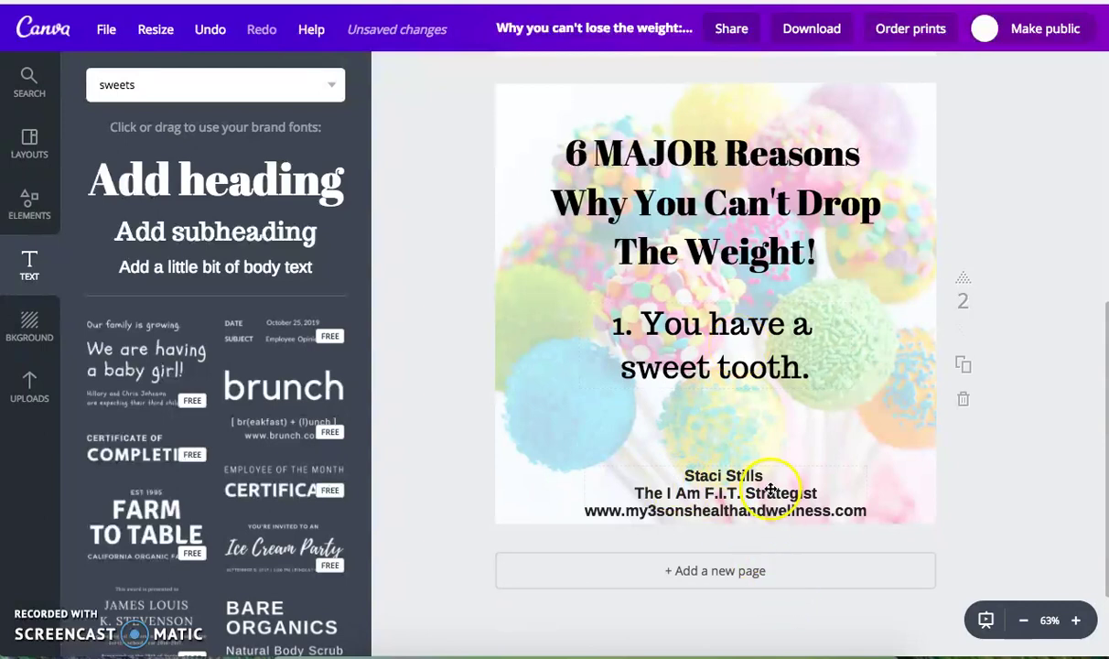
{"action": "left_click", "coordinate": [1002, 197]}
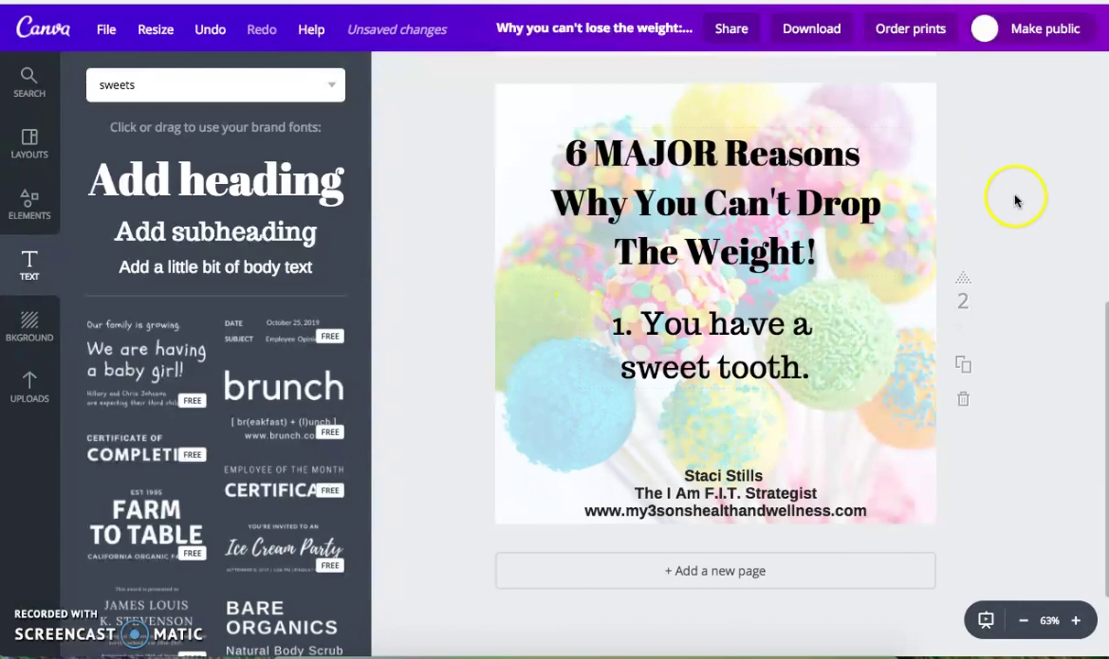
{"action": "scroll", "coordinate": [1015, 198], "scroll_direction": "up", "scroll_amount": 5}
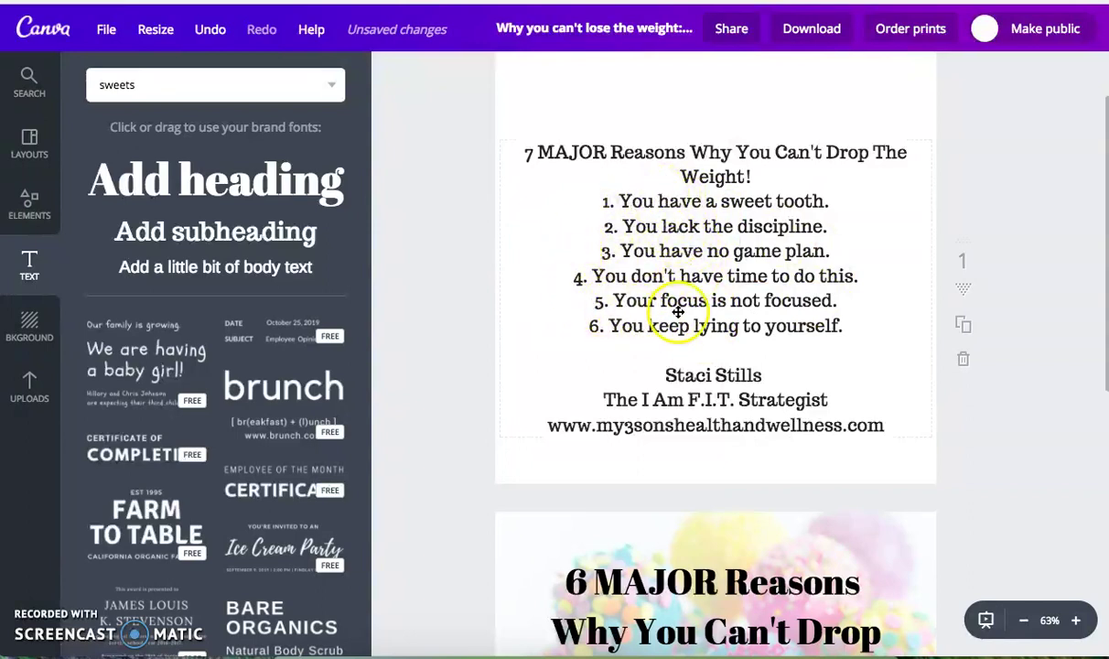
{"action": "scroll", "coordinate": [678, 311], "scroll_direction": "down", "scroll_amount": 3}
{"action": "scroll", "coordinate": [678, 311], "scroll_direction": "down", "scroll_amount": 1}
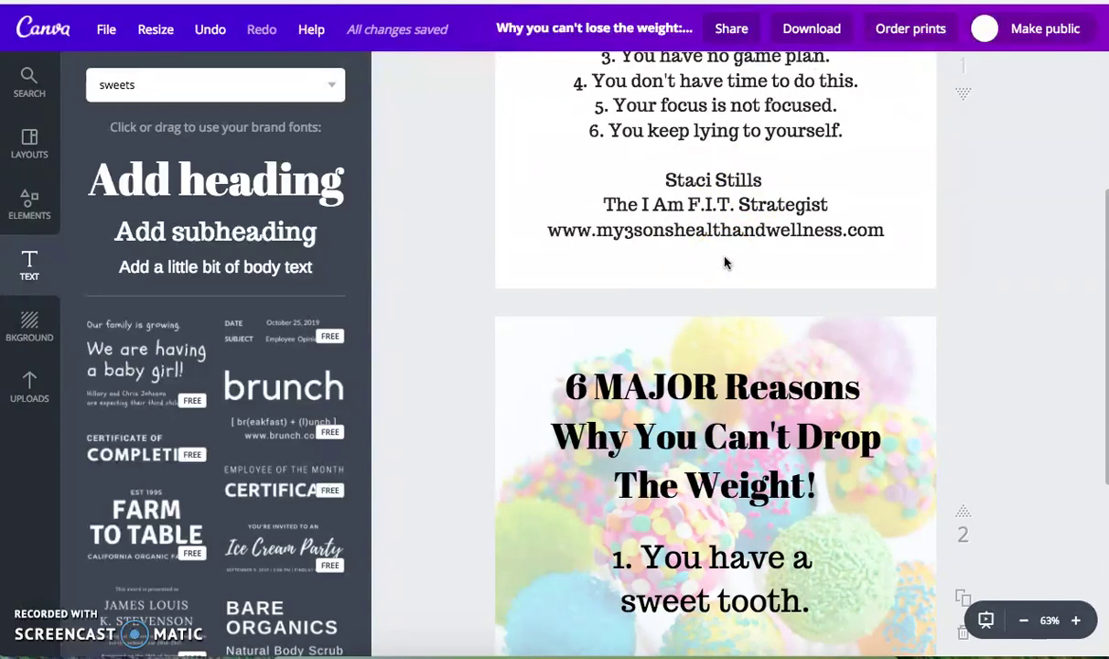
{"action": "scroll", "coordinate": [998, 310], "scroll_direction": "down", "scroll_amount": 2}
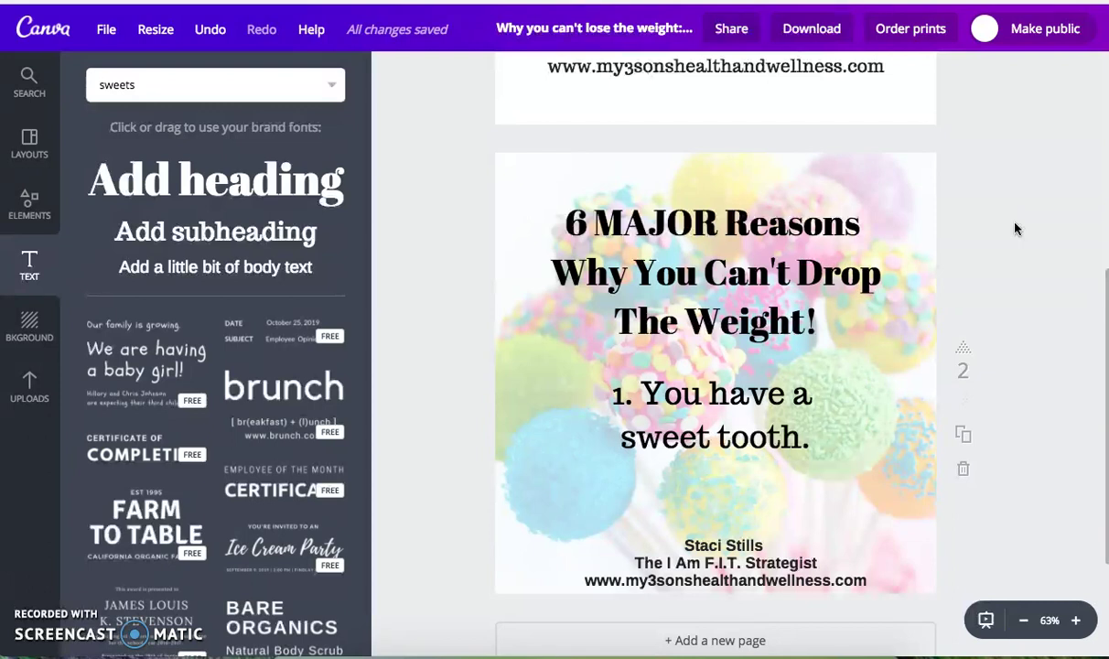
{"action": "left_click", "coordinate": [1015, 232]}
{"action": "left_click", "coordinate": [1007, 258]}
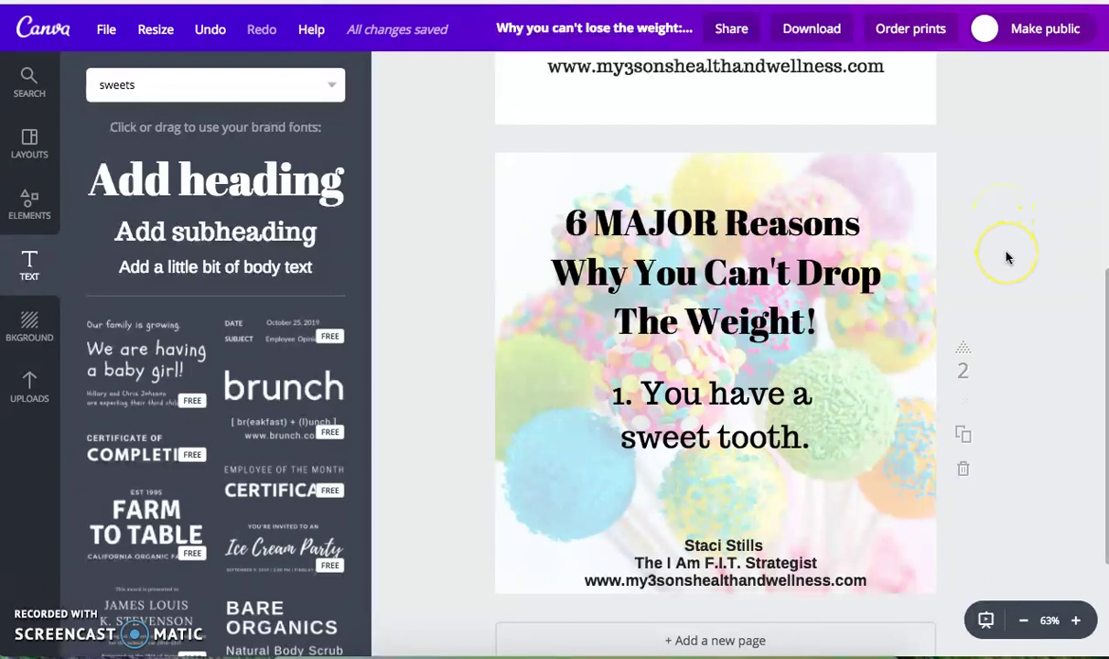